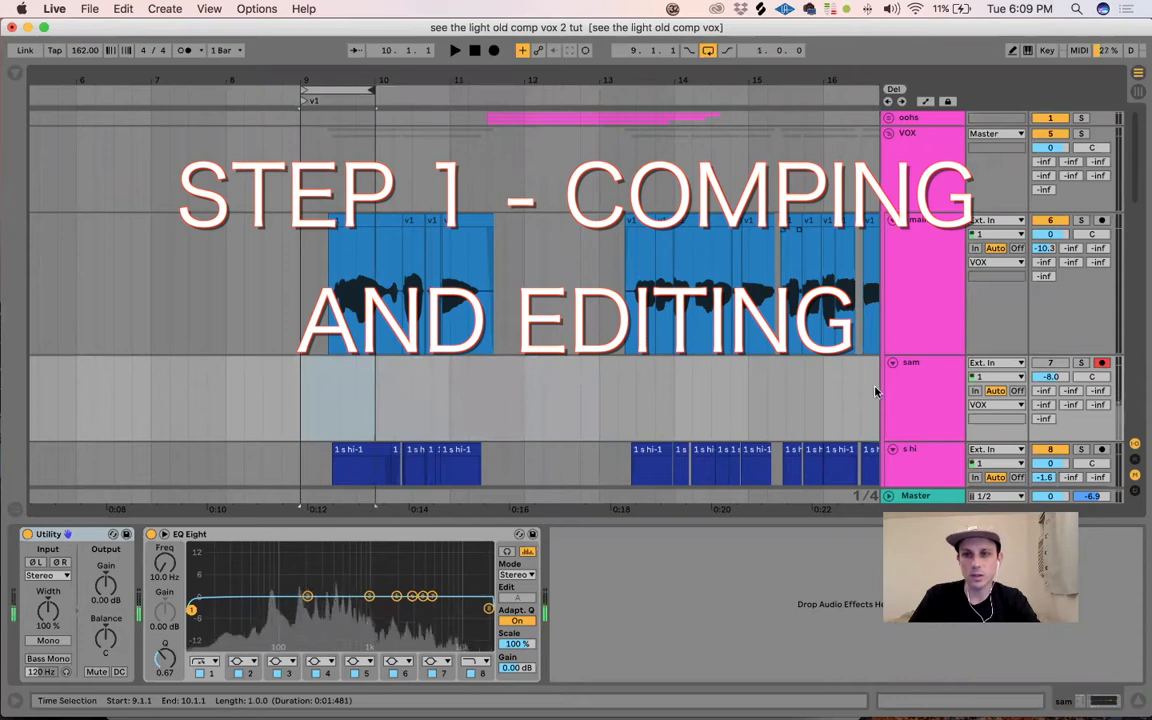
Step: Record looped vocal takes on the sam track over bar 9, starting from 9.1.1
left_click(300, 400)
key("space")
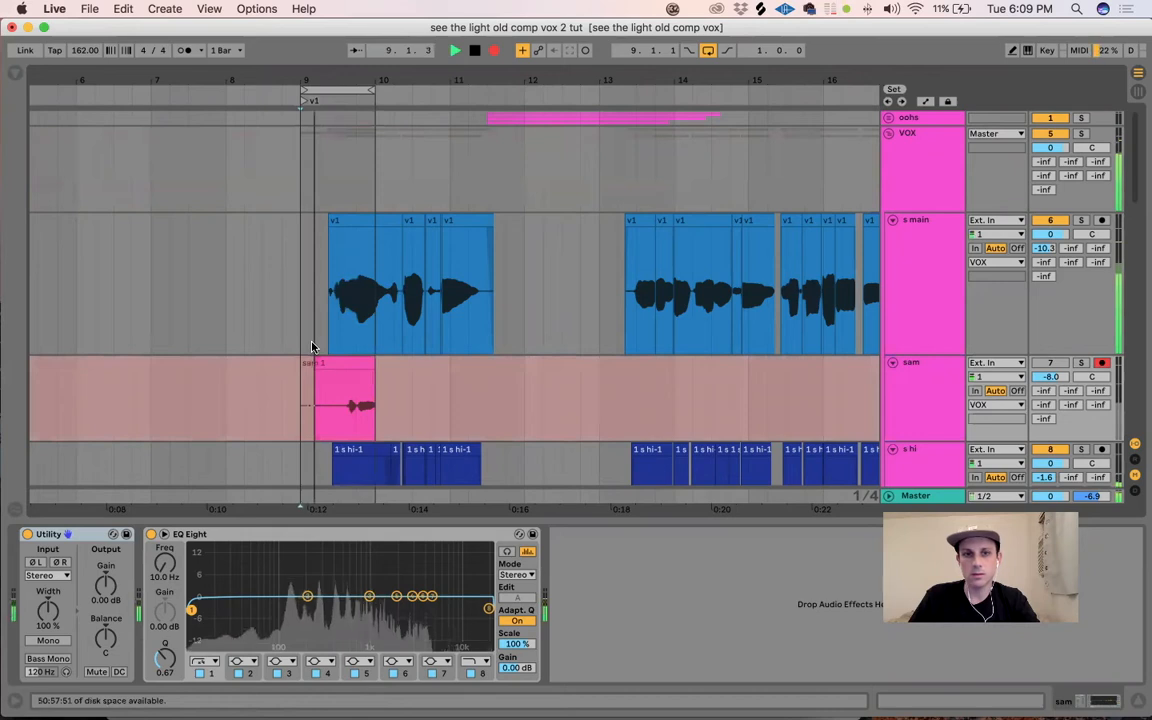
key("space")
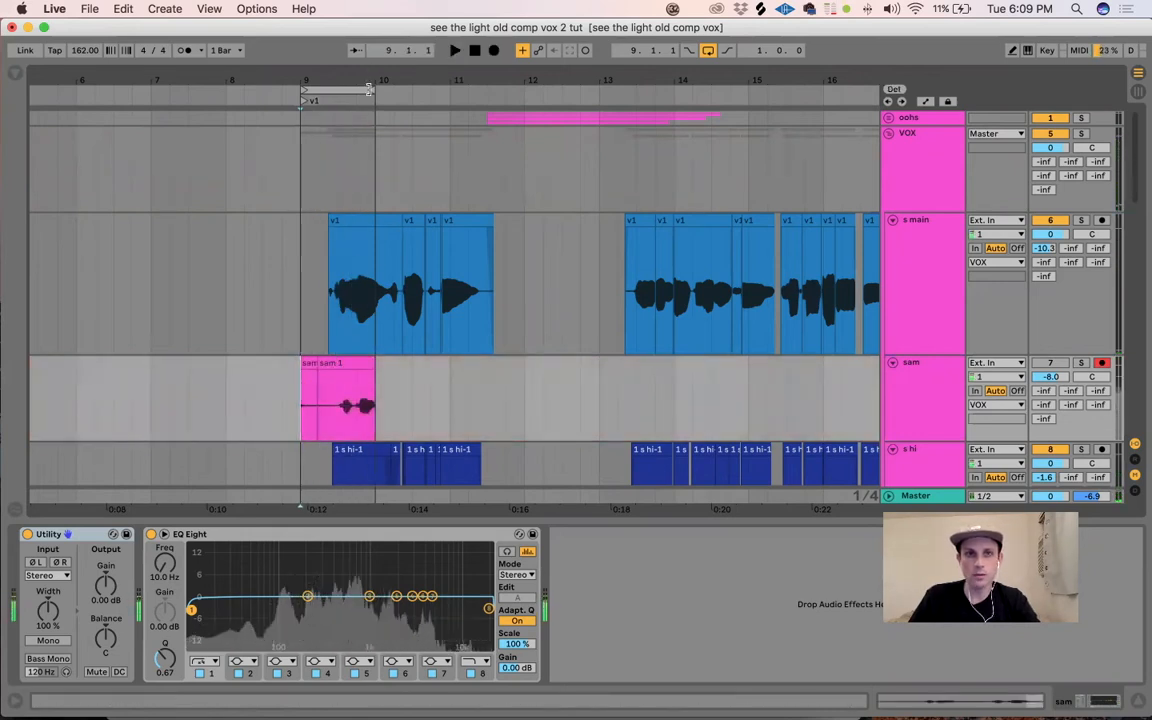
Step: Extend the later sam take's clip back to 9.1.1 and turn on looping for it
left_click(319, 362)
left_click_drag(319, 362, 301, 364)
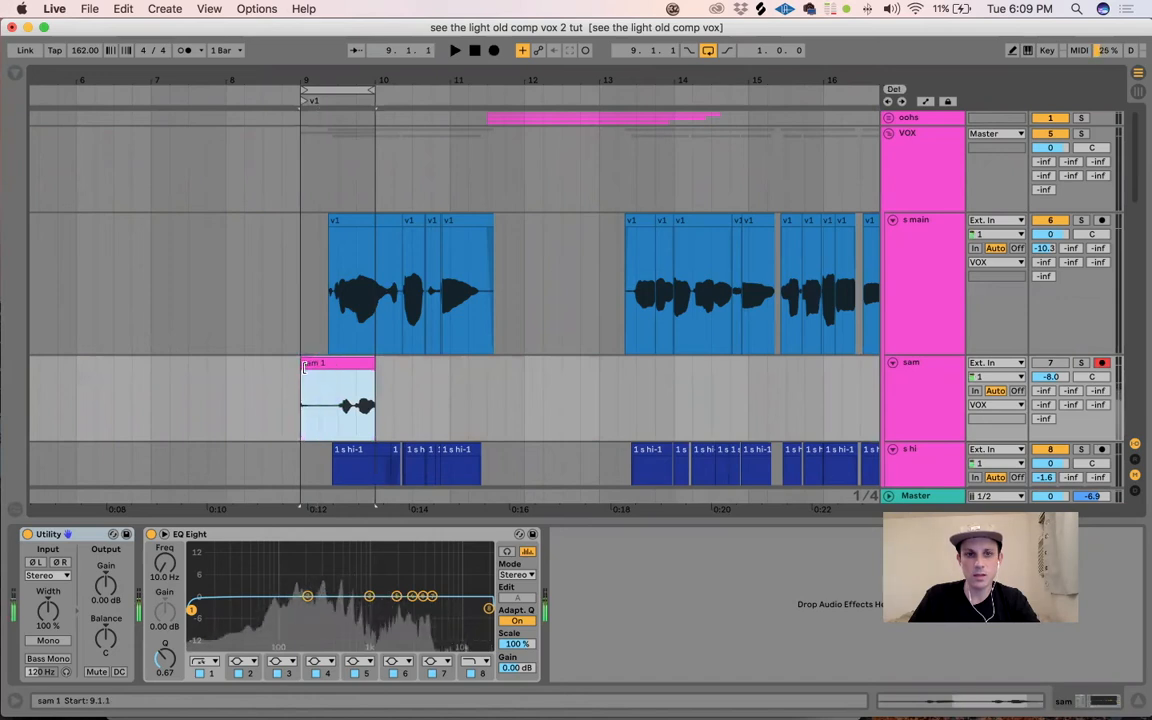
double_click(310, 364)
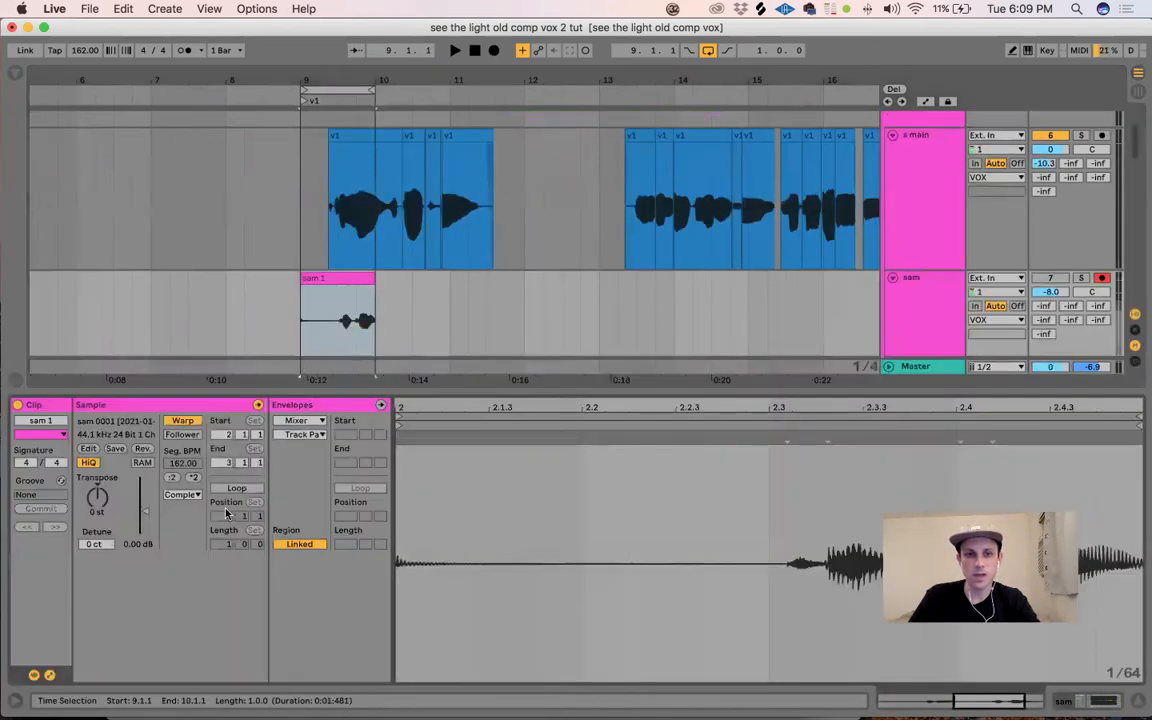
left_click(236, 488)
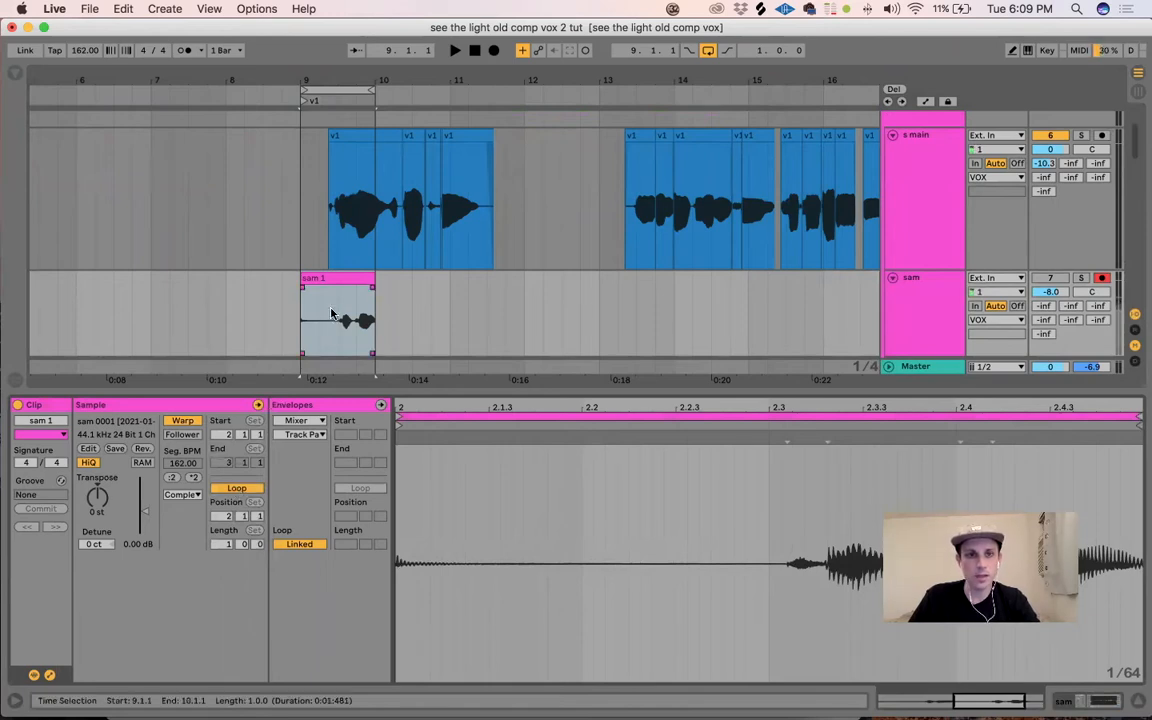
Step: Split the sam clip at 9.3.1 and delete its first half
left_click(334, 319)
key("super+e")
left_click(323, 279)
key("Delete")
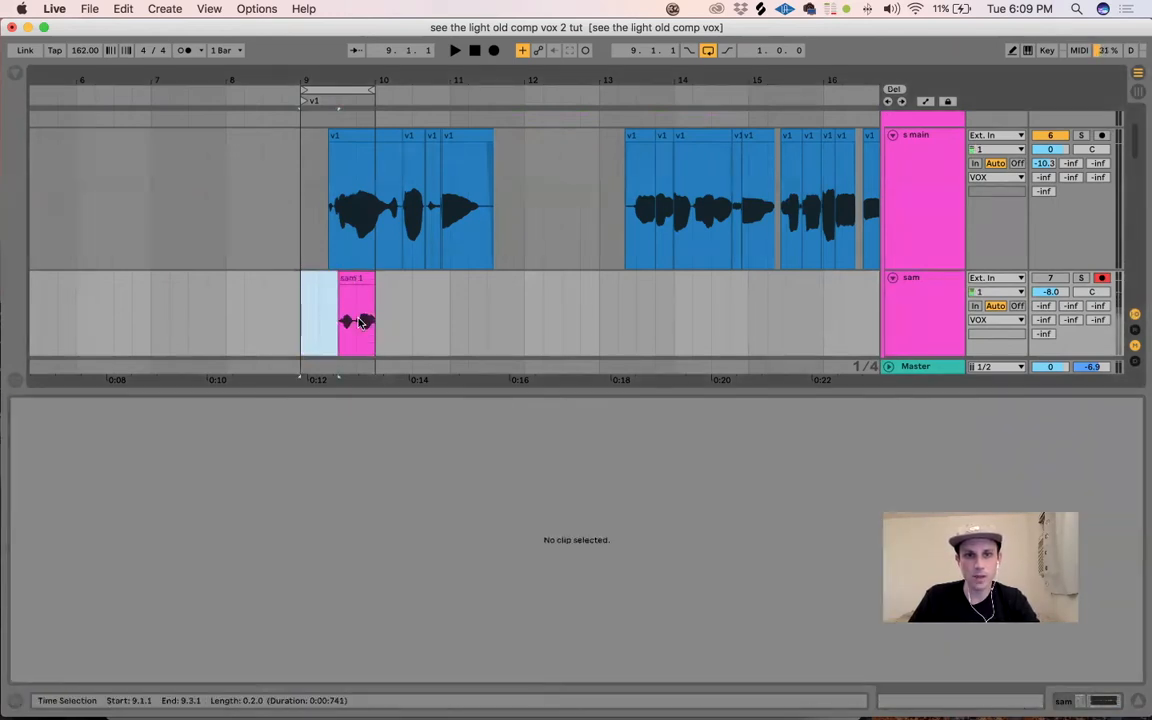
Step: Split the remaining sam clip at 9.4.1 and select the second slice
left_click(362, 322)
key("super+e")
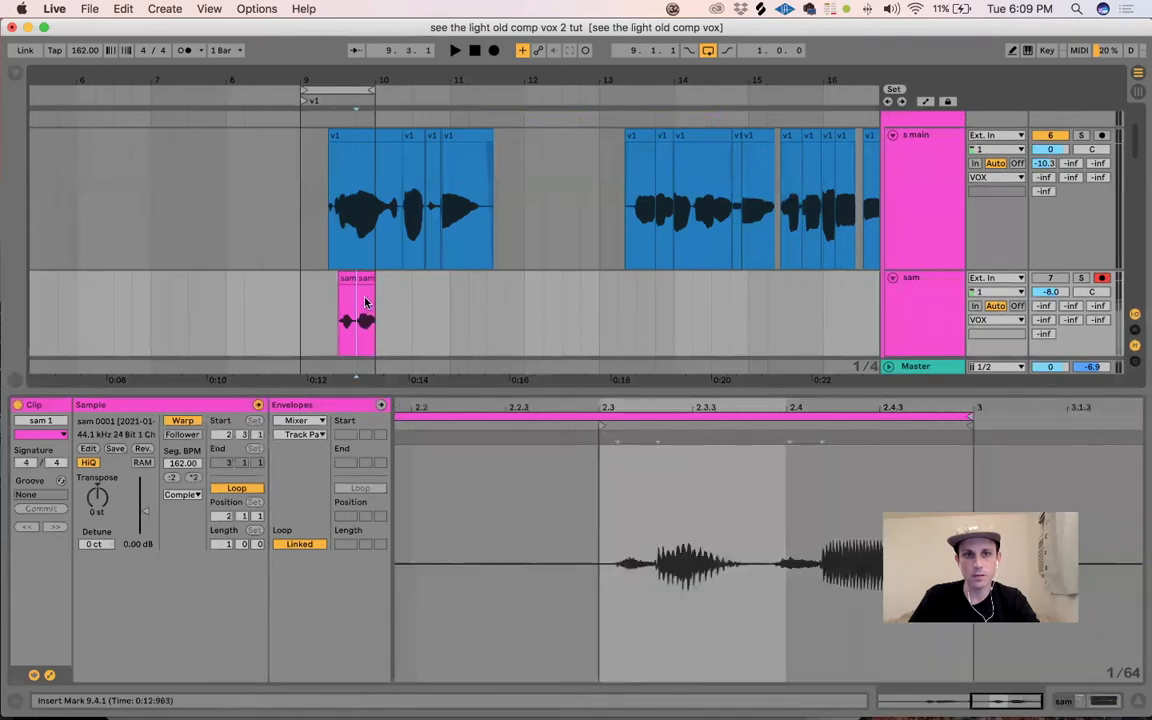
left_click(364, 278)
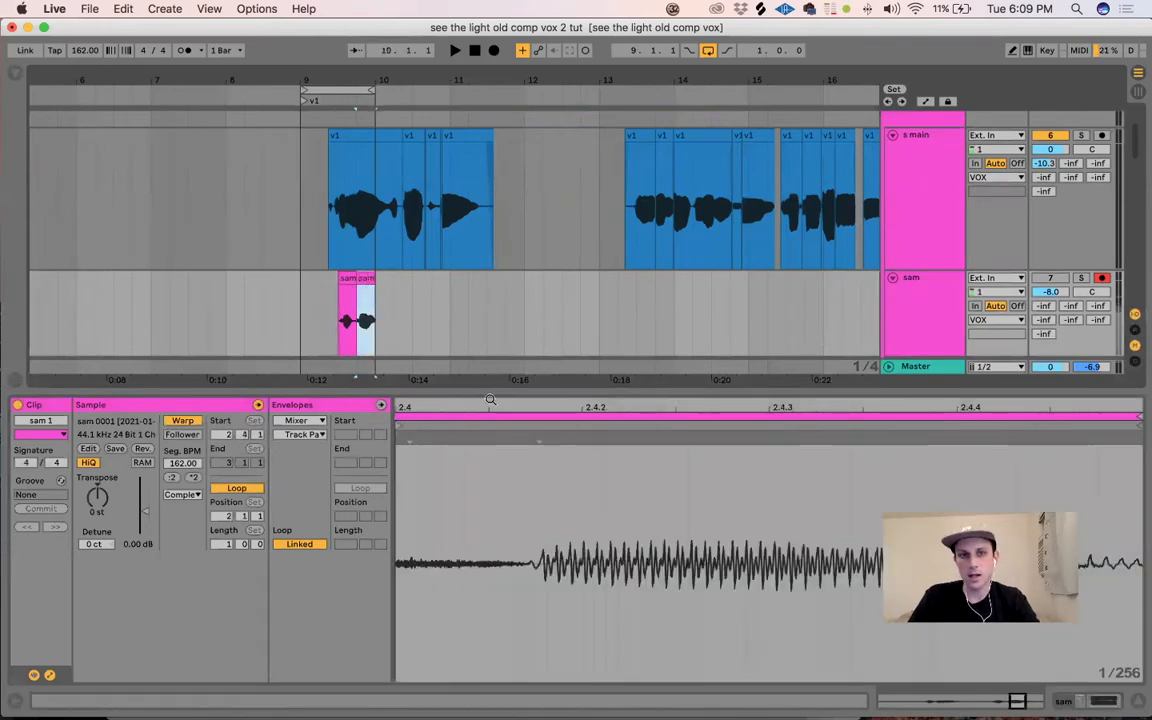
Step: Shift the selected sam slice's loop brace back and forth between the takes at bars 1 and 2 of the sample
left_click_drag(502, 412, 502, 385)
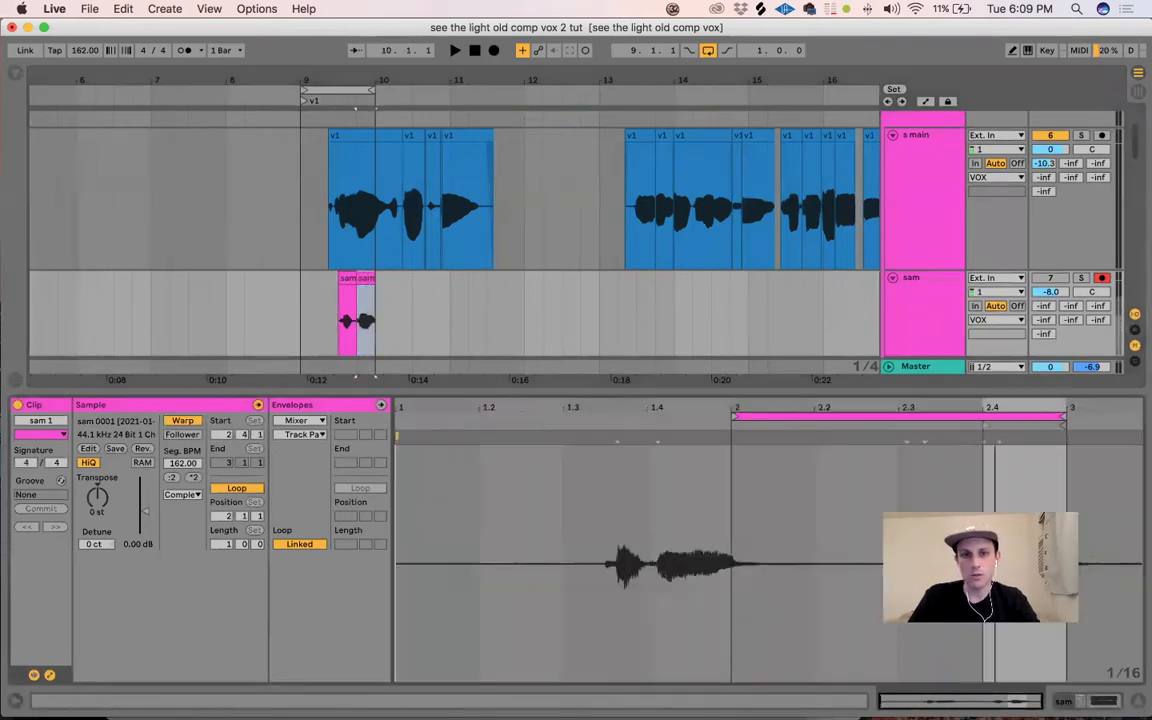
left_click(988, 418)
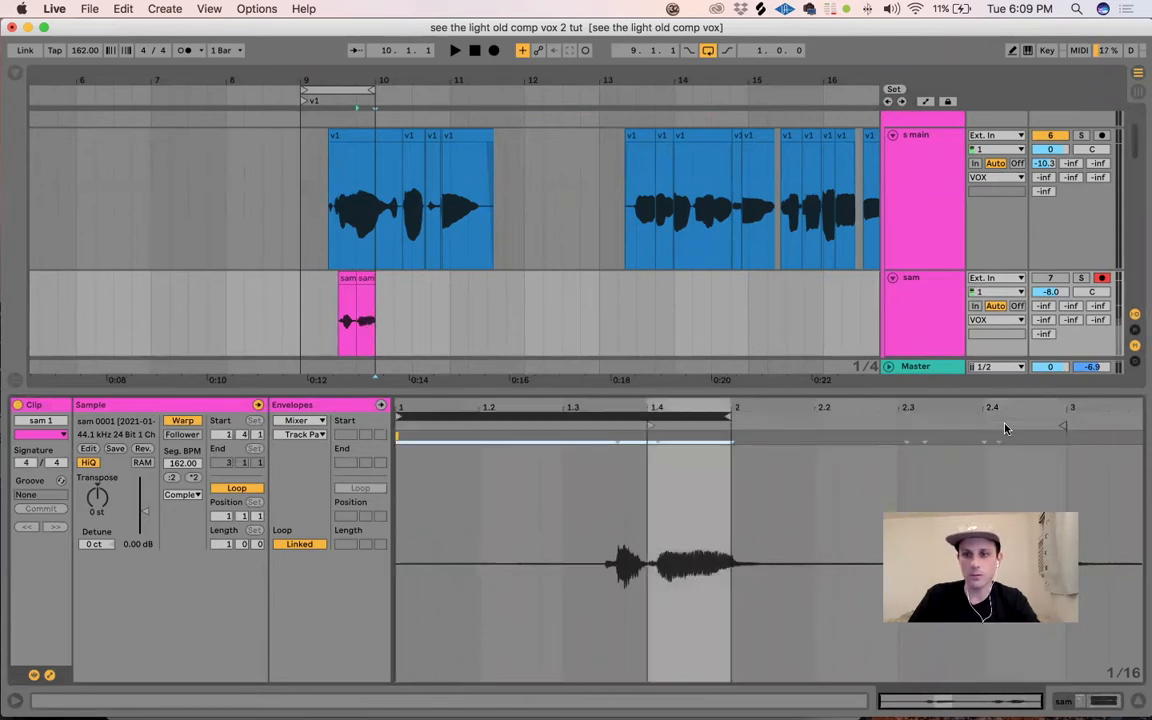
key("Up")
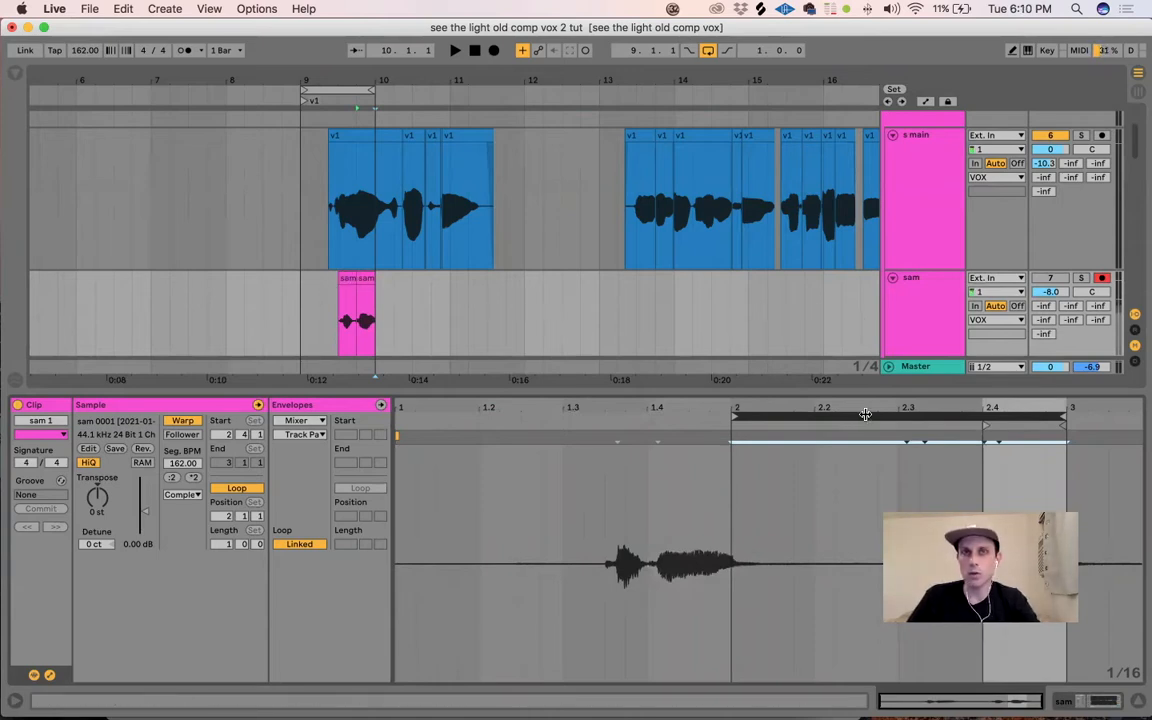
key("Down")
key("Up")
key("Down")
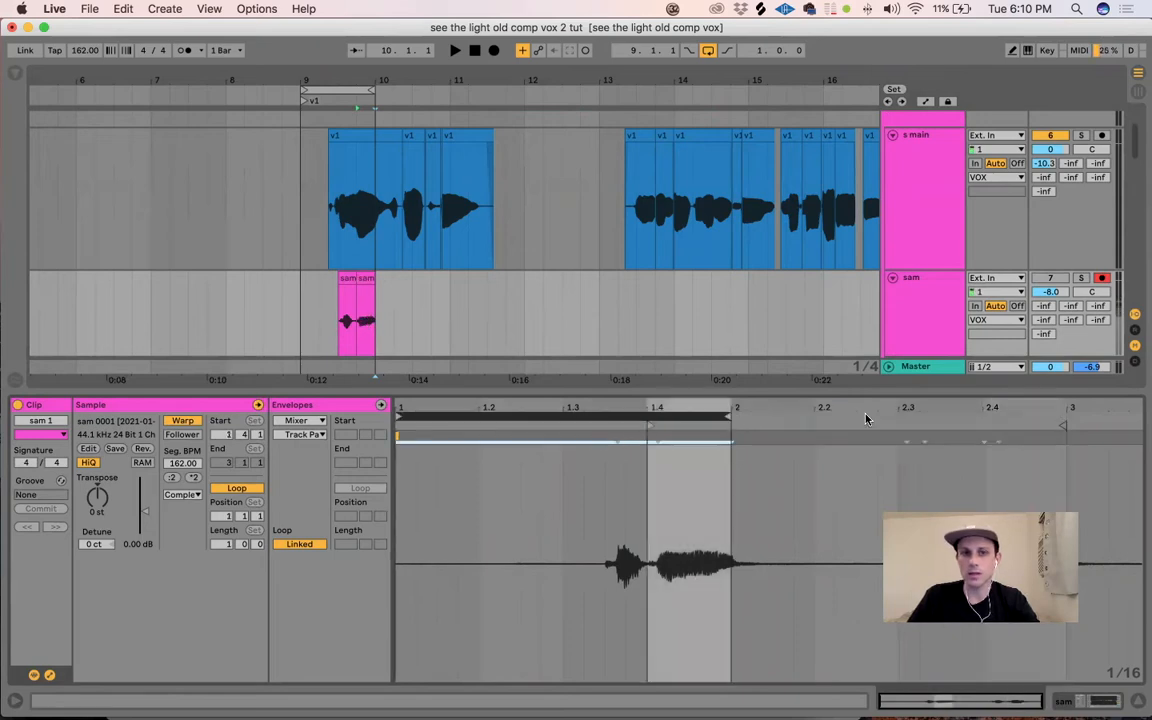
key("Down")
key("Up")
key("Down")
key("Up")
key("Up")
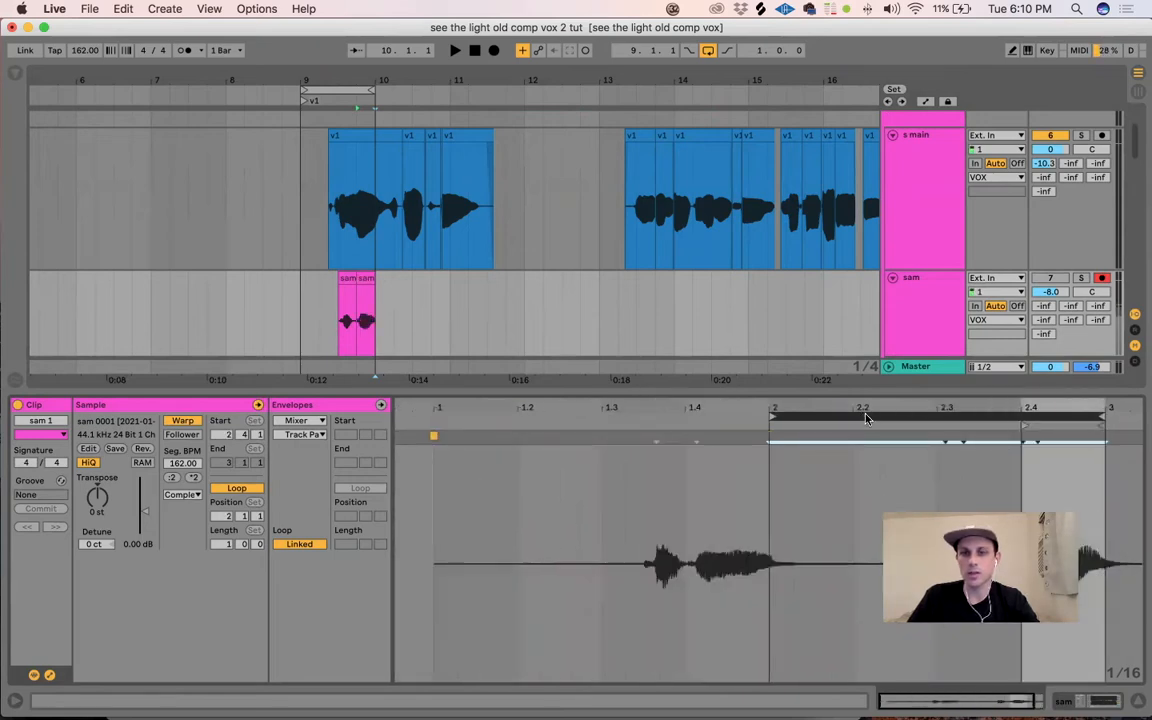
Step: Delete the second sam slice, undo the deletion, and delete it again
left_click(380, 282)
left_click(368, 281)
key("Delete")
key("super+z")
key("Delete")
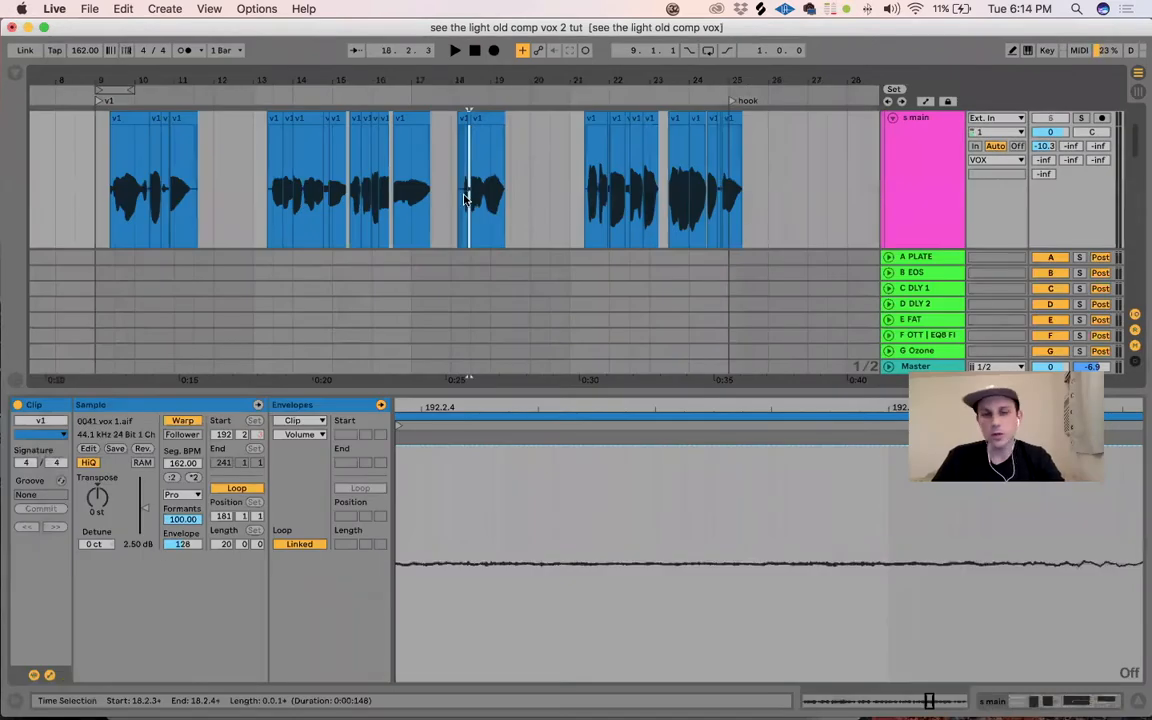
Step: Try lowering the gain of the first v1 clip on the s main track to 1.19 dB, and undo it
scroll(426, 175, "left", 5)
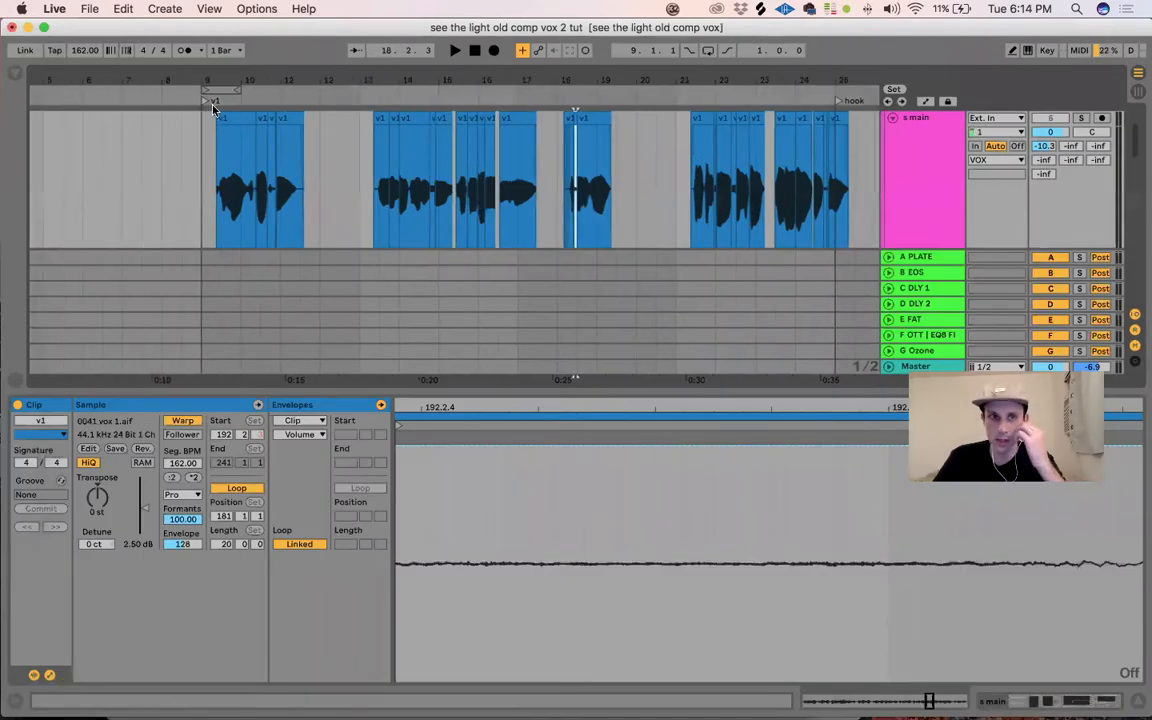
left_click_drag(222, 115, 250, 115)
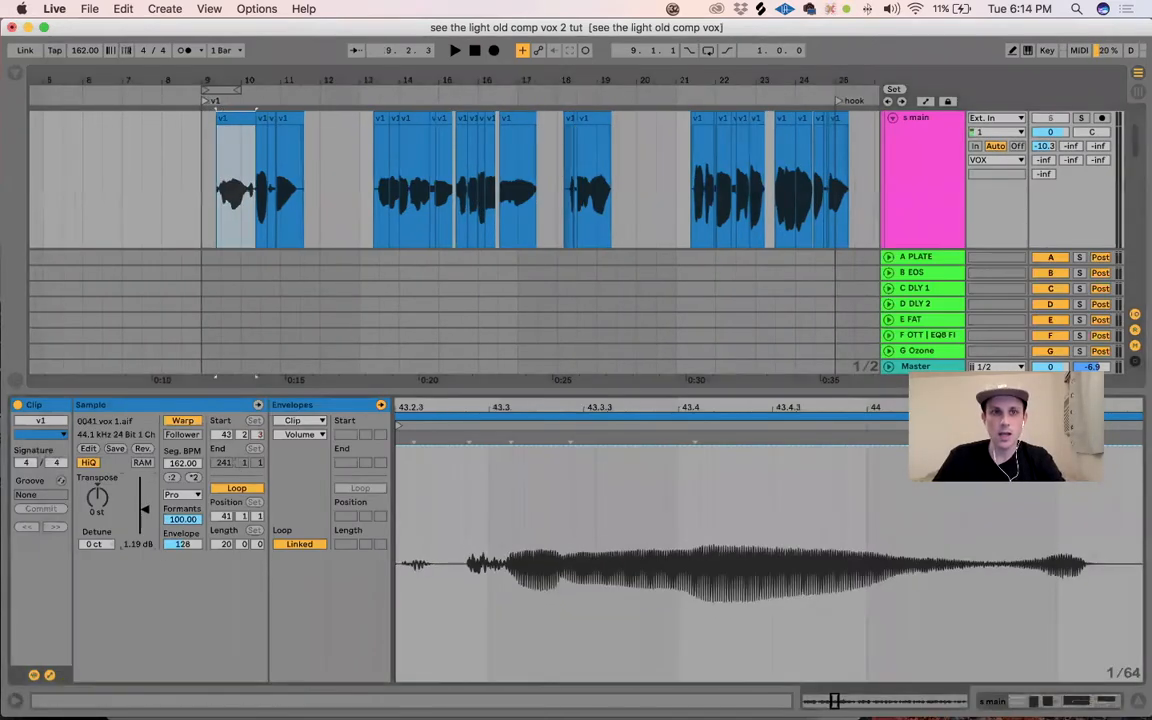
key("super+z")
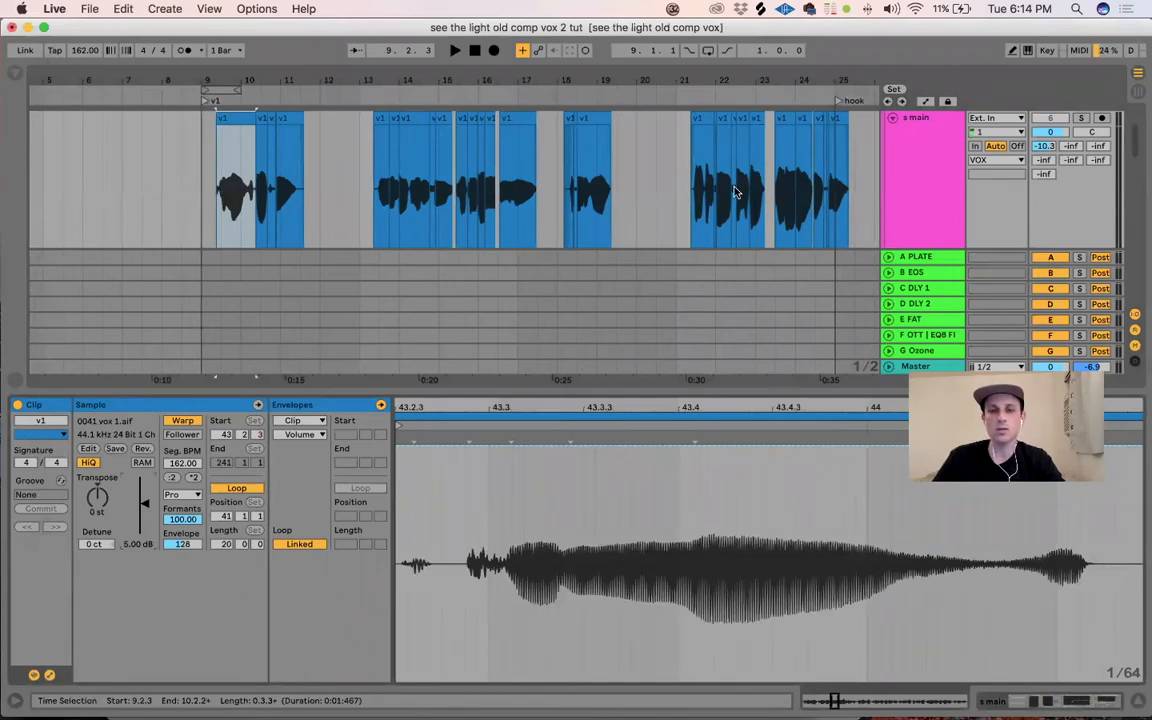
Step: Solo the s main track and play back the short quiet v1 clip just before 22.3.1
left_click_drag(756, 81, 669, 111)
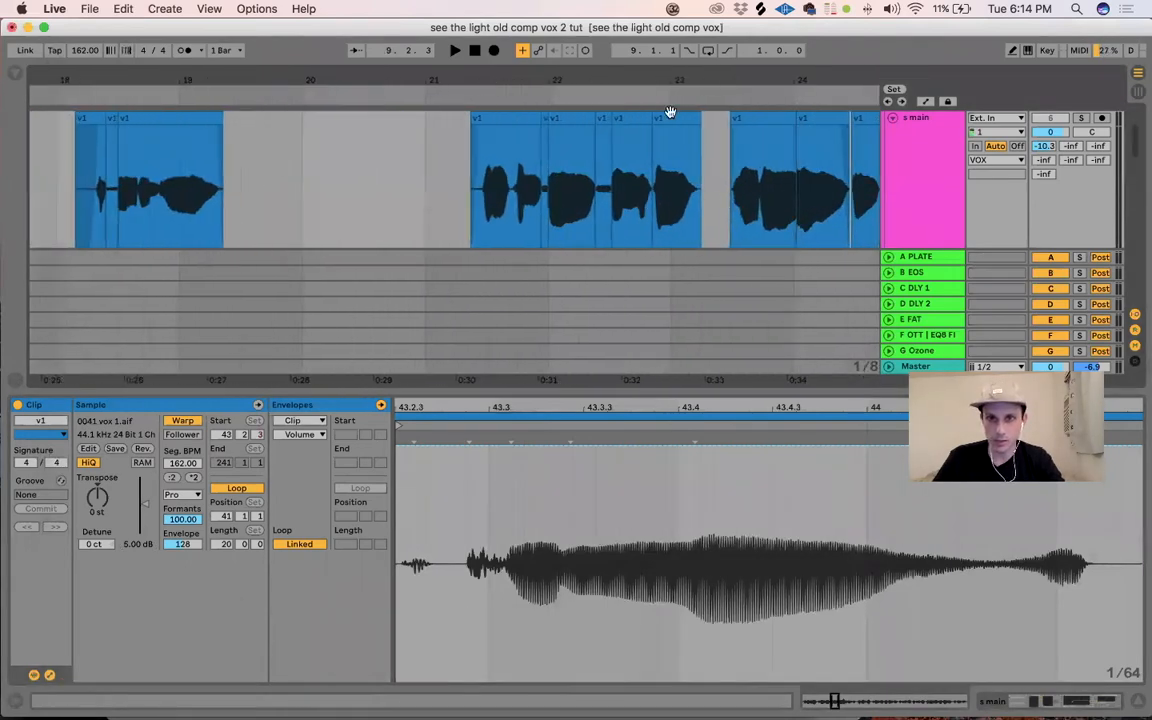
left_click(605, 119)
key("s")
key("space")
key("space")
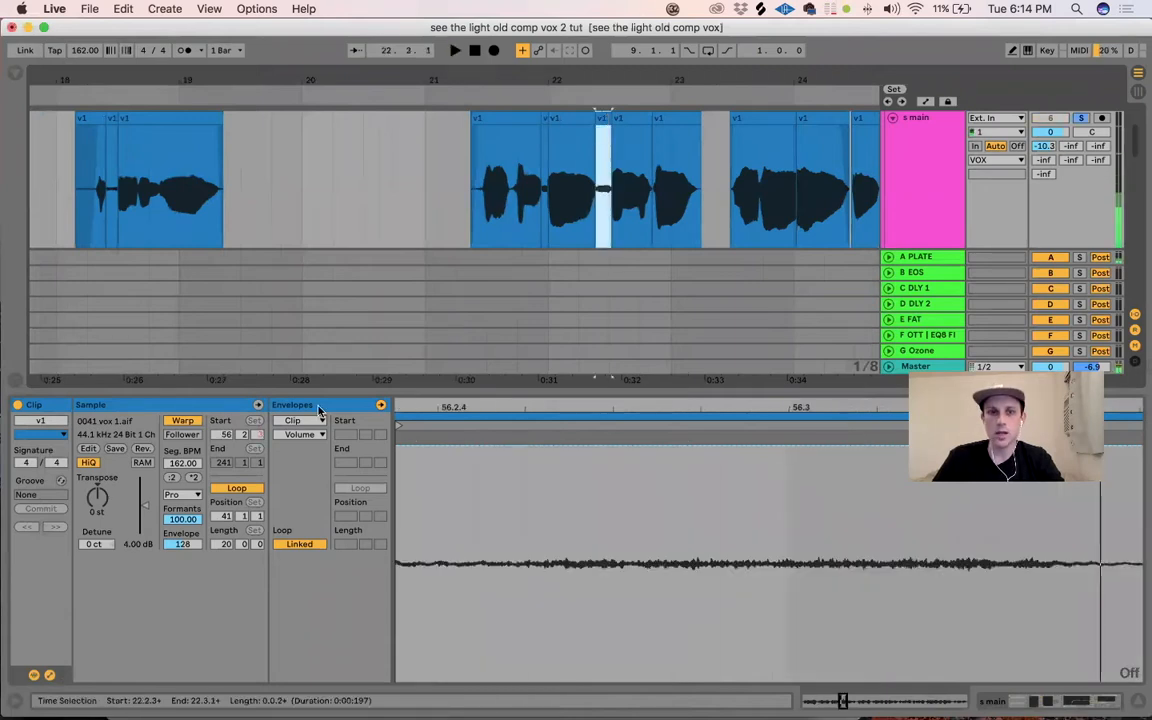
Step: Try changing the gain of the short quiet v1 clip, and undo the change
left_click_drag(145, 506, 145, 518)
key("super+z")
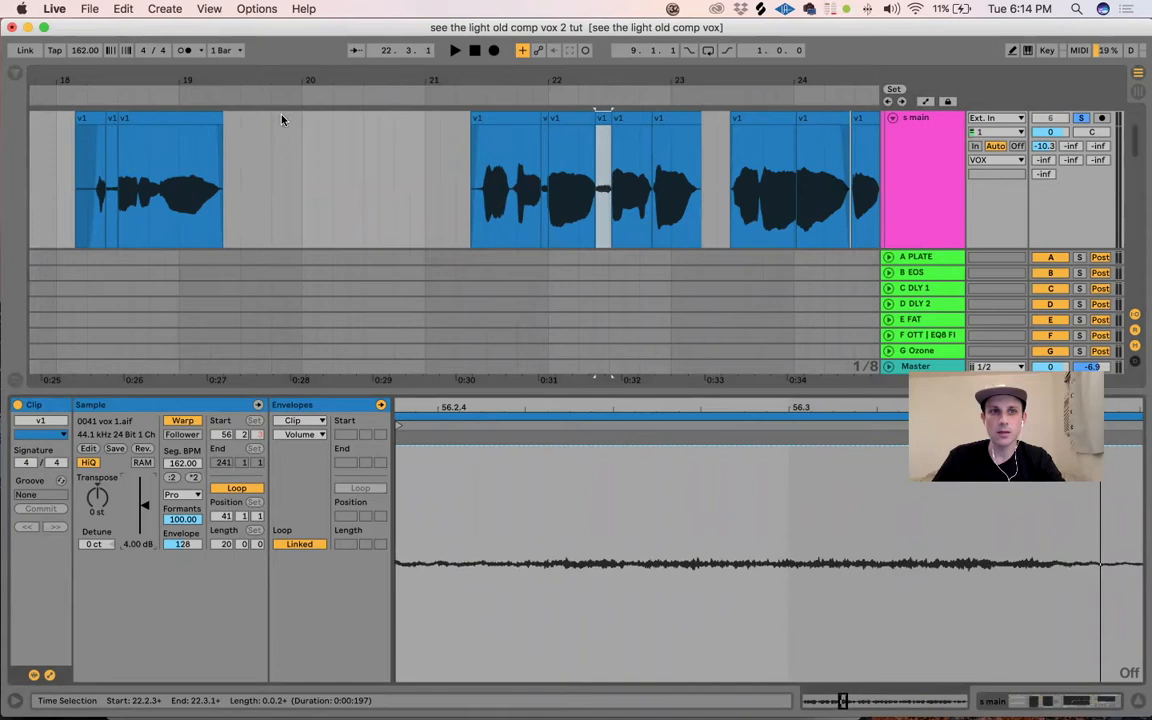
left_click_drag(291, 83, 361, 50)
left_click_drag(575, 82, 614, 181)
key("a")
key("a")
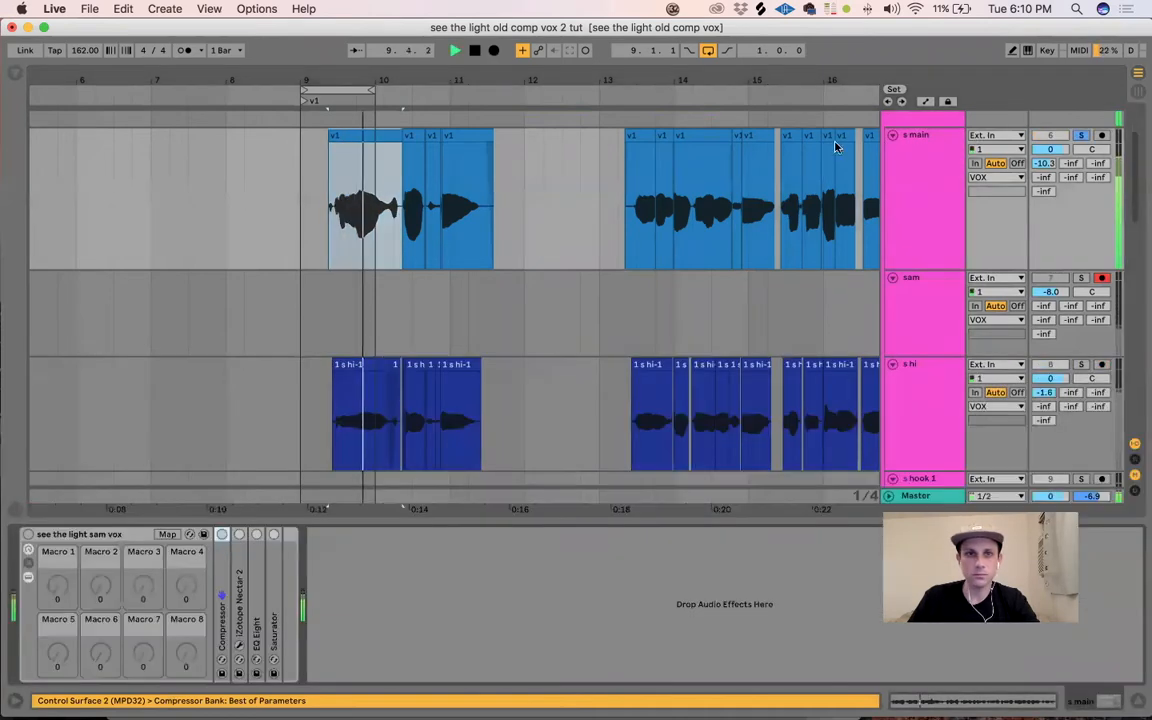
Step: Activate the see the light sam vox rack with its Compressor, expand the Compressor, and play the soloed vocal through it
left_click(388, 134)
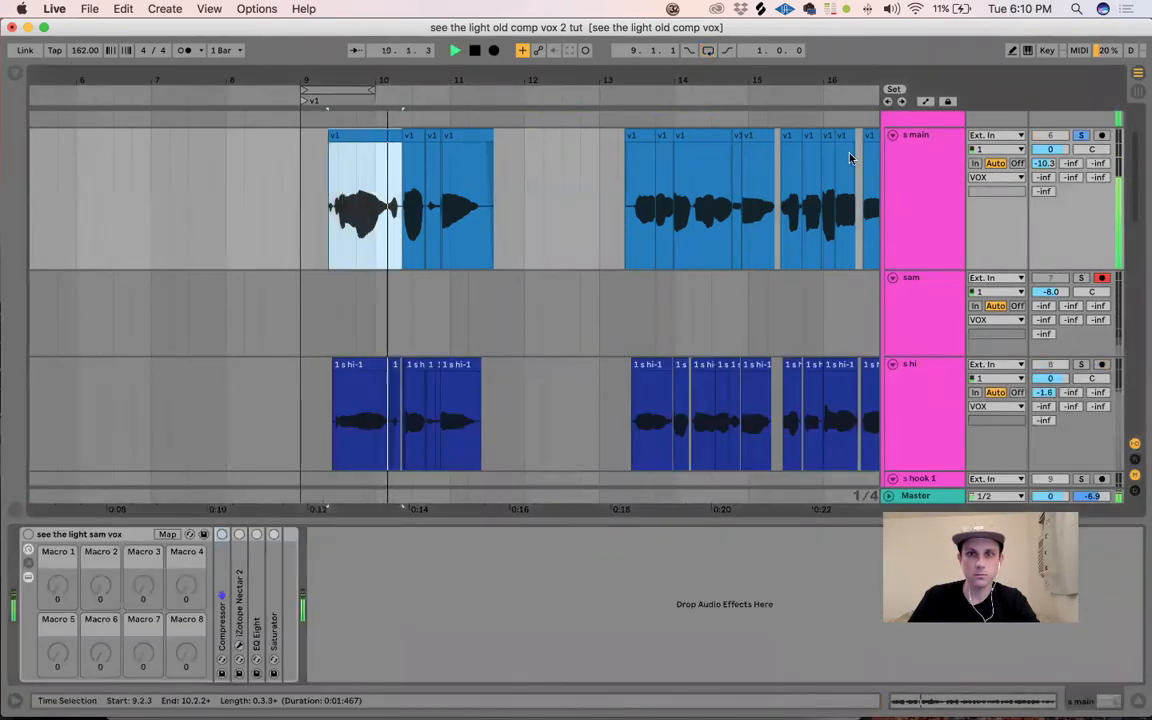
key("space")
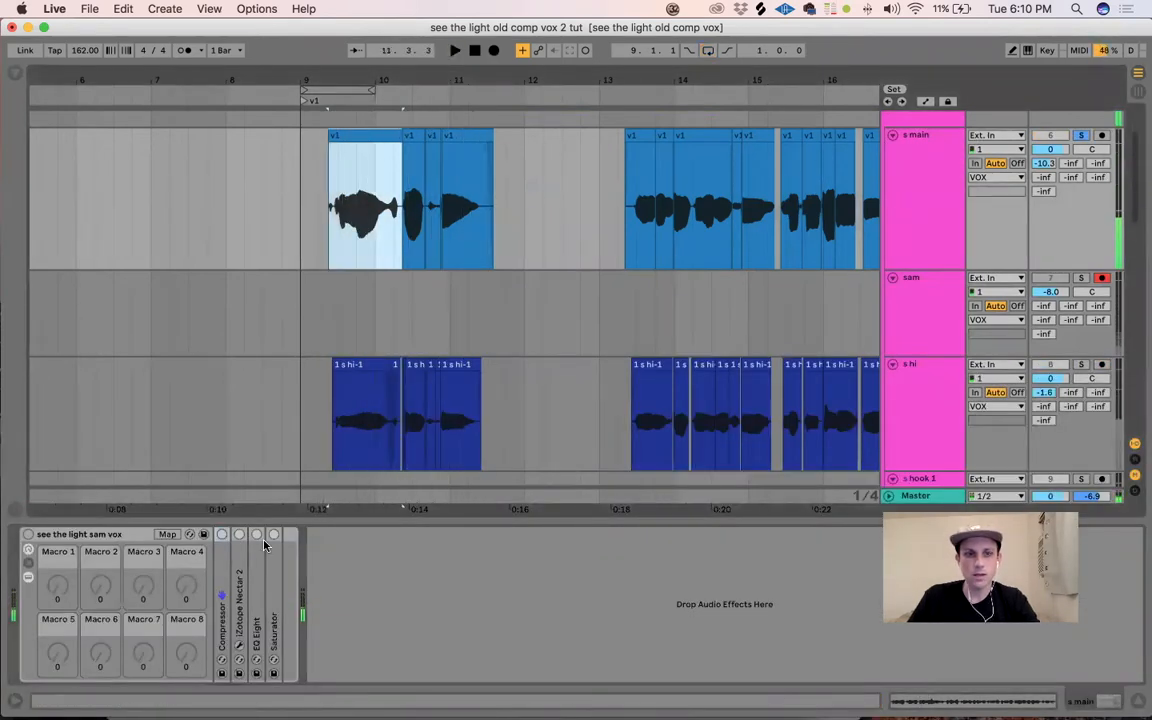
left_click(29, 535)
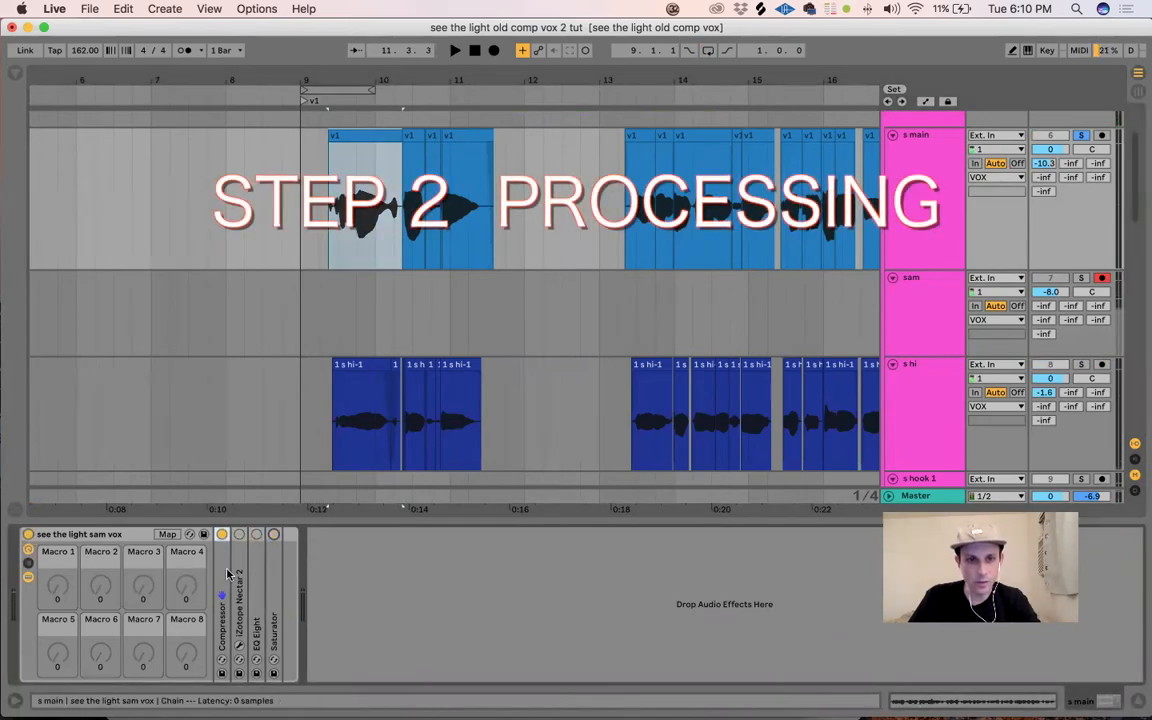
left_click(224, 580)
key("space")
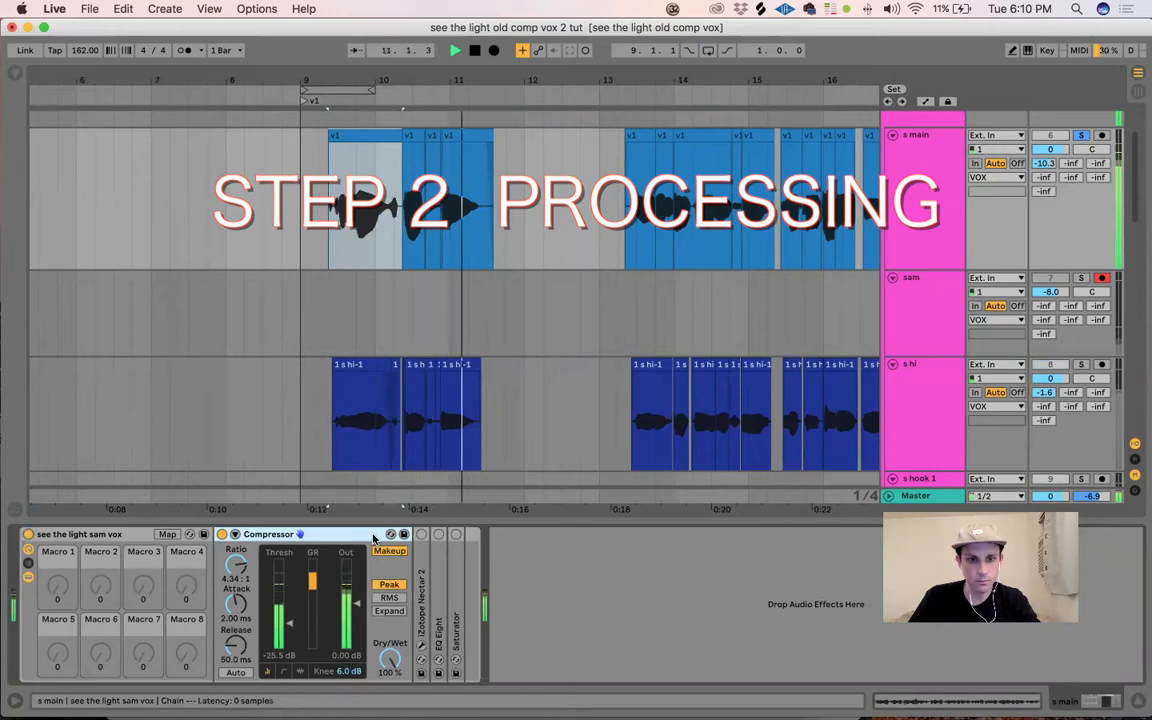
Step: Turn on iZotope Nectar 2 in the vocal rack, expand the device, and open its plug-in interface
left_click(419, 569)
key("space")
left_click(422, 535)
double_click(421, 565)
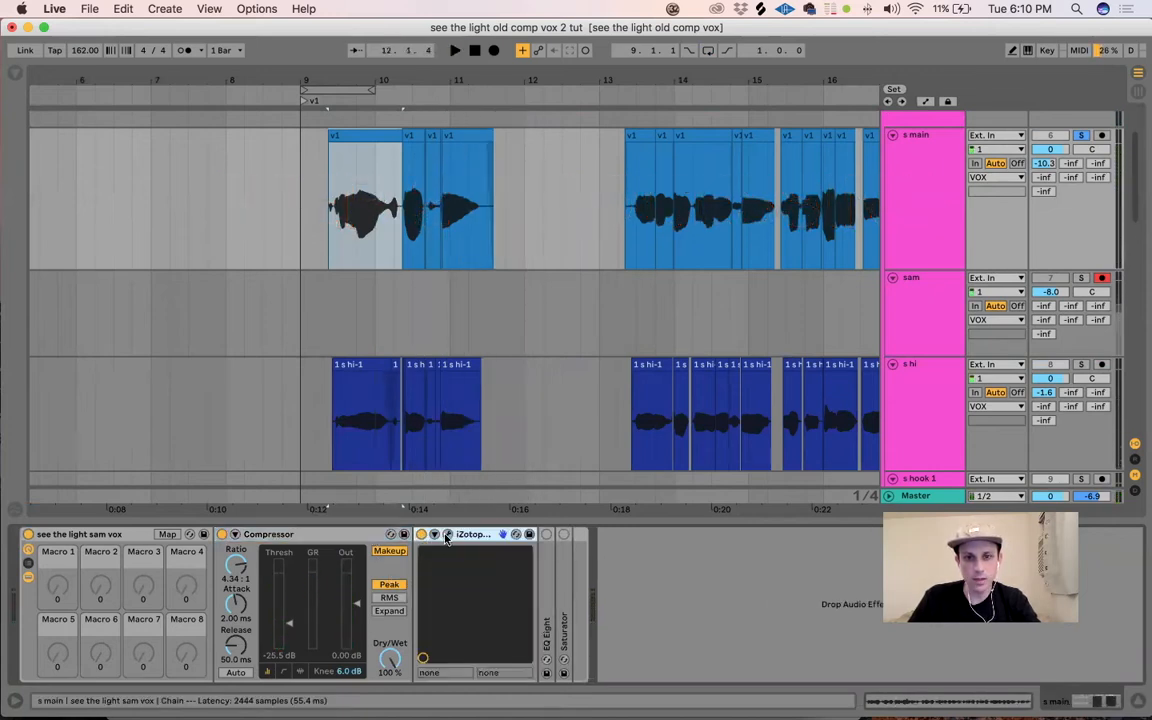
left_click(447, 535)
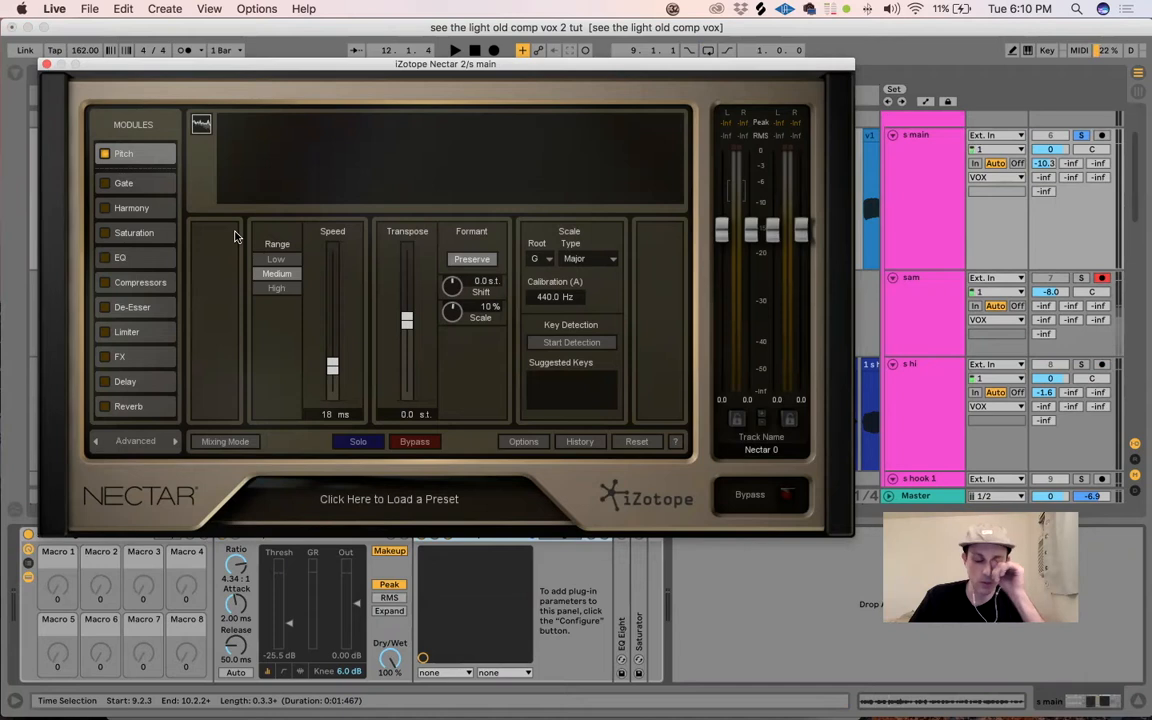
Step: Close the Nectar 2 interface and play the soloed vocal through the Compressor and Nectar 2
left_click(46, 66)
key("space")
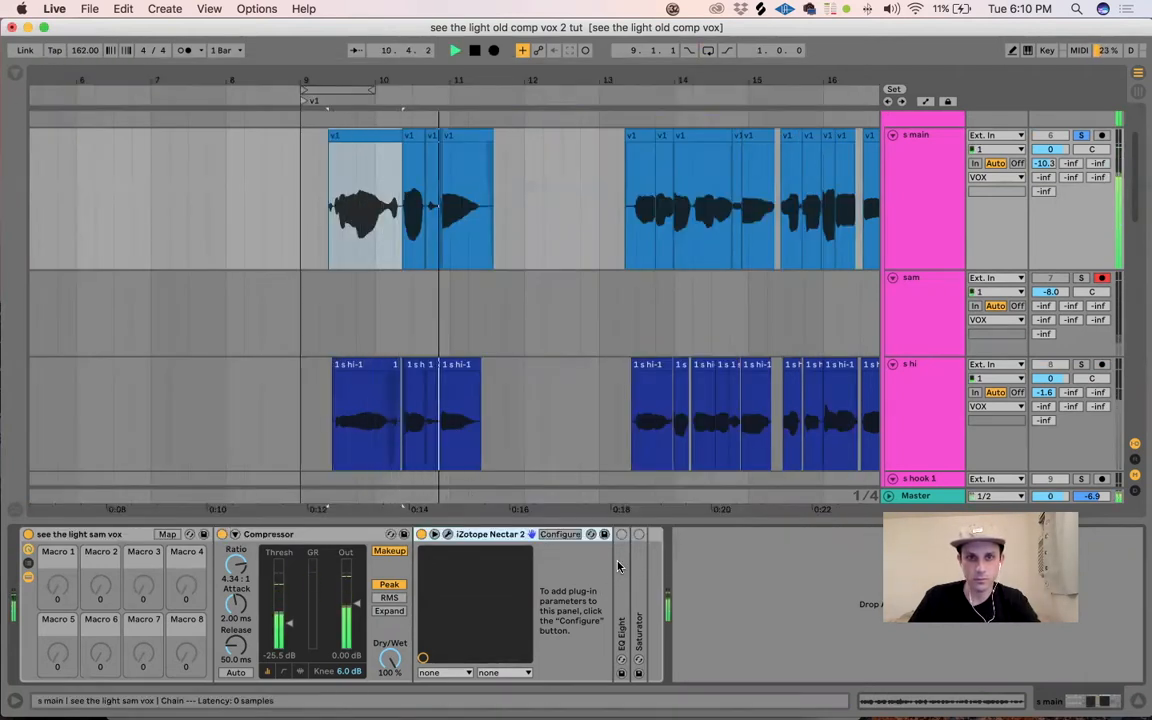
key("space")
Step: Switch the clip envelope view to Clip Volume and select the v1 clip starting around 13.2.2 on s main
left_click(377, 133)
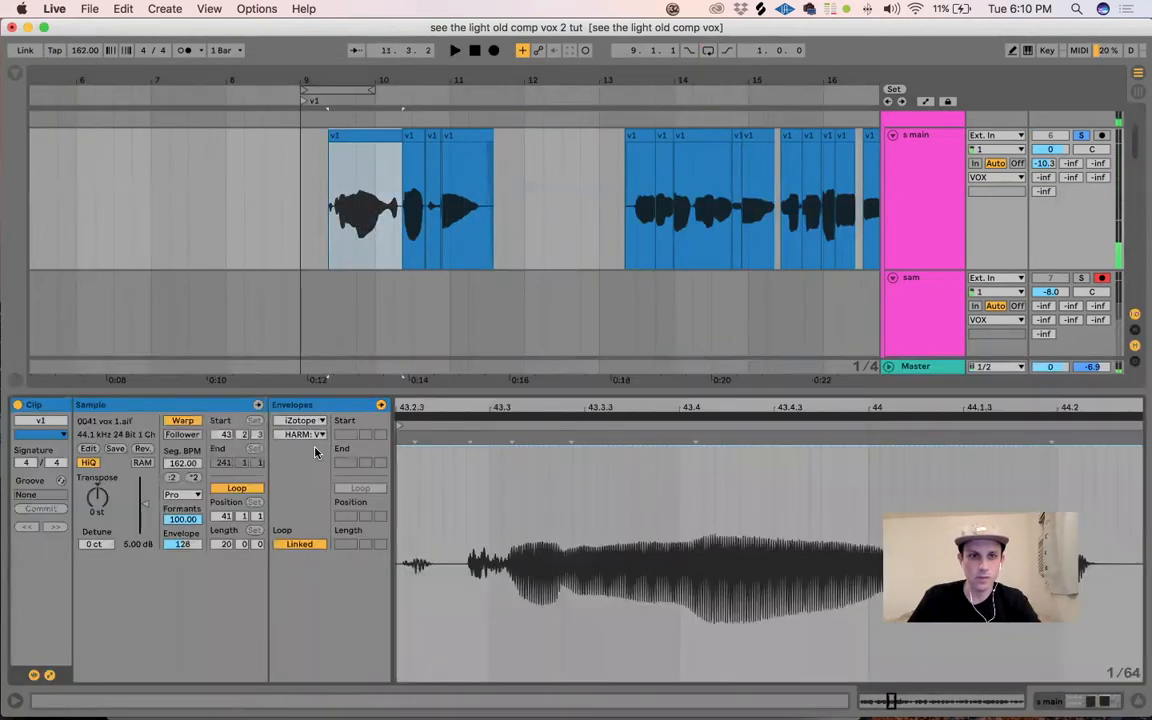
left_click(297, 421)
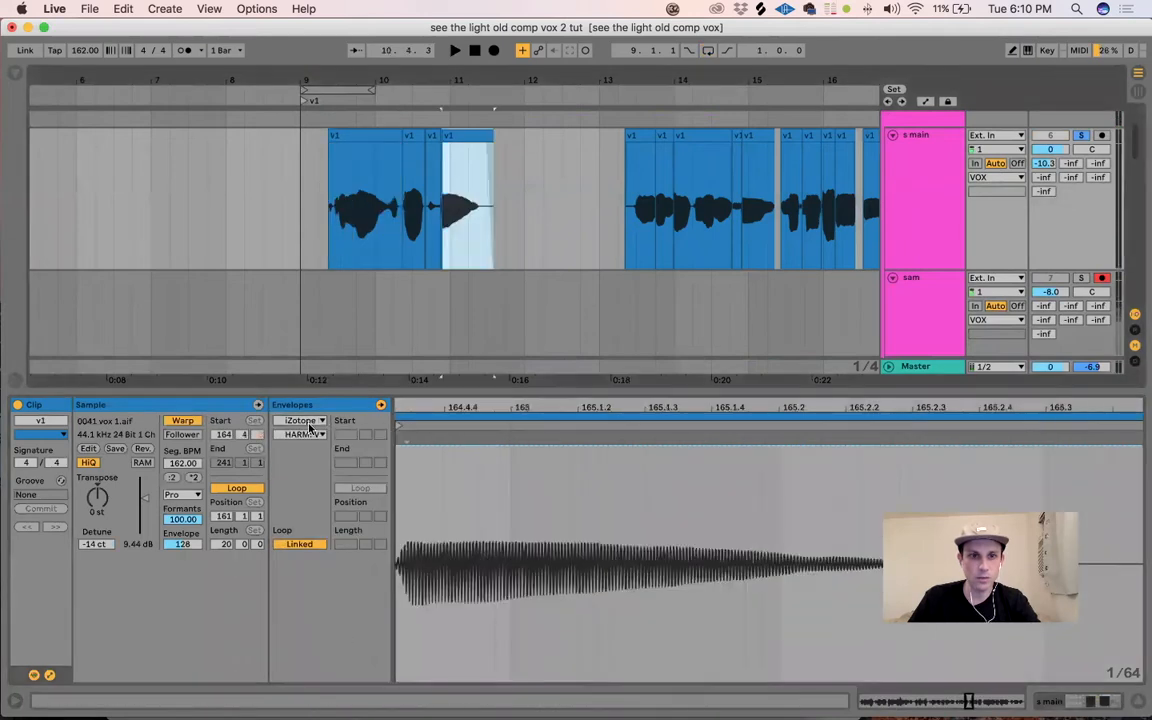
left_click(311, 422)
left_click(308, 432)
left_click(678, 135)
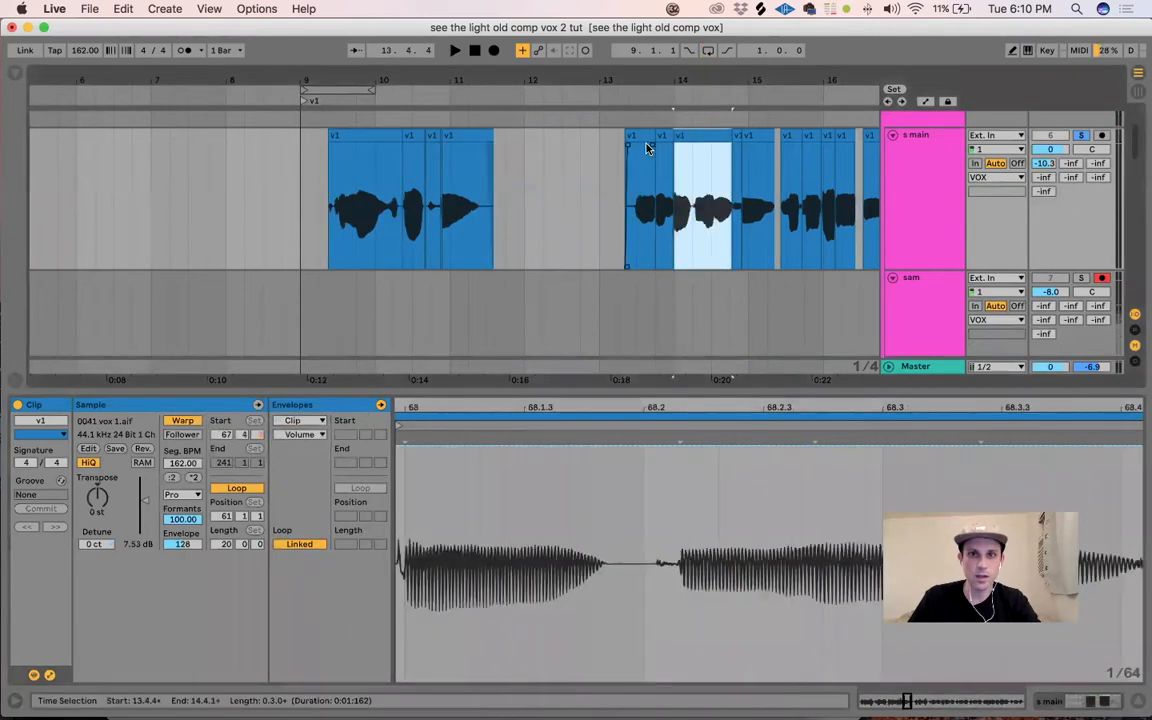
left_click(664, 135)
left_click(640, 135)
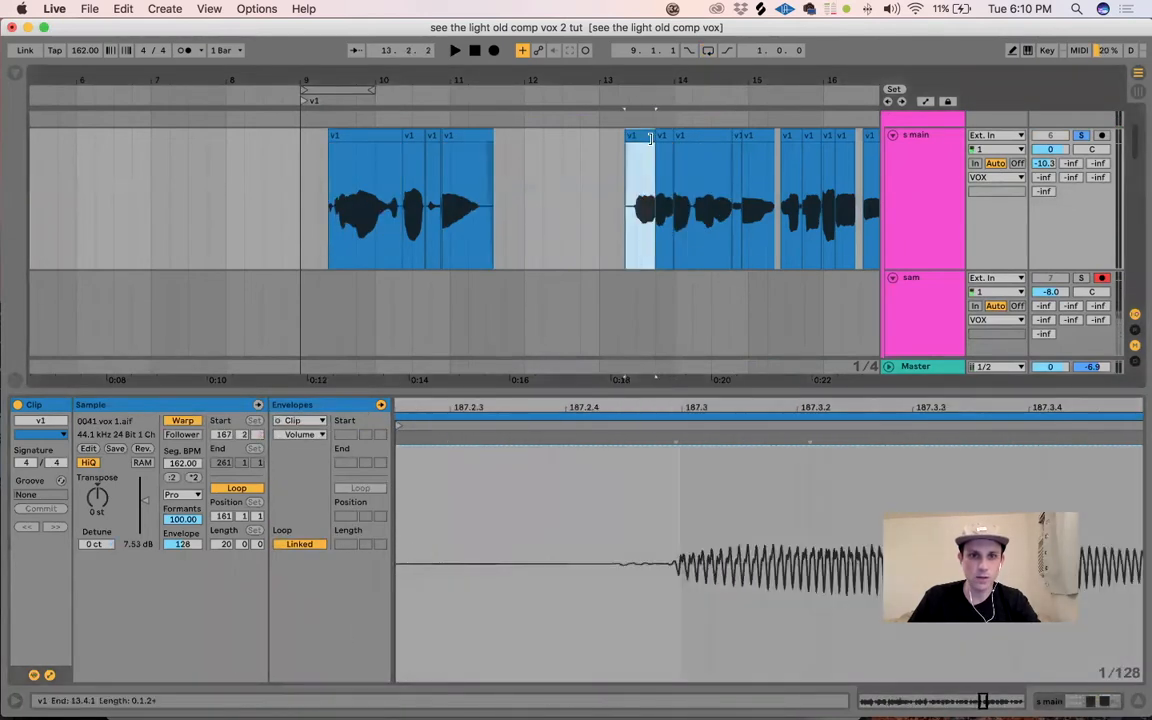
Step: Show the selected clip's Transposition envelope and lower the breakpoint at the note's onset to 0 st
left_click(305, 434)
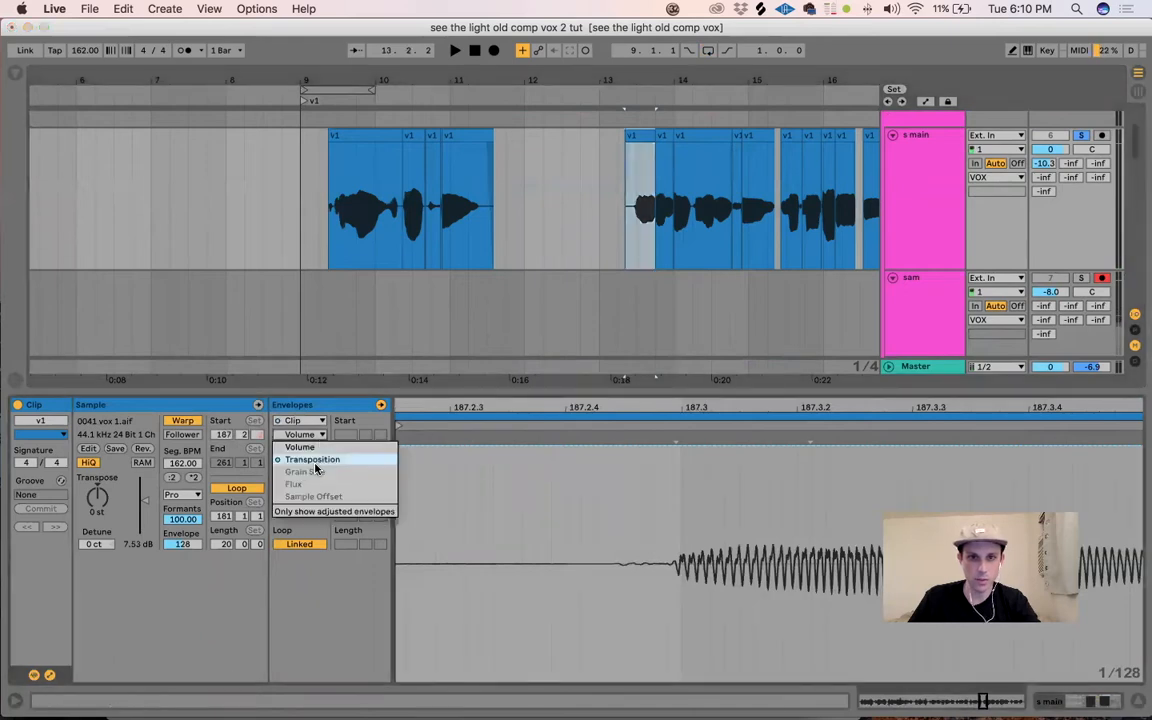
left_click(310, 460)
key("minus")
key("minus")
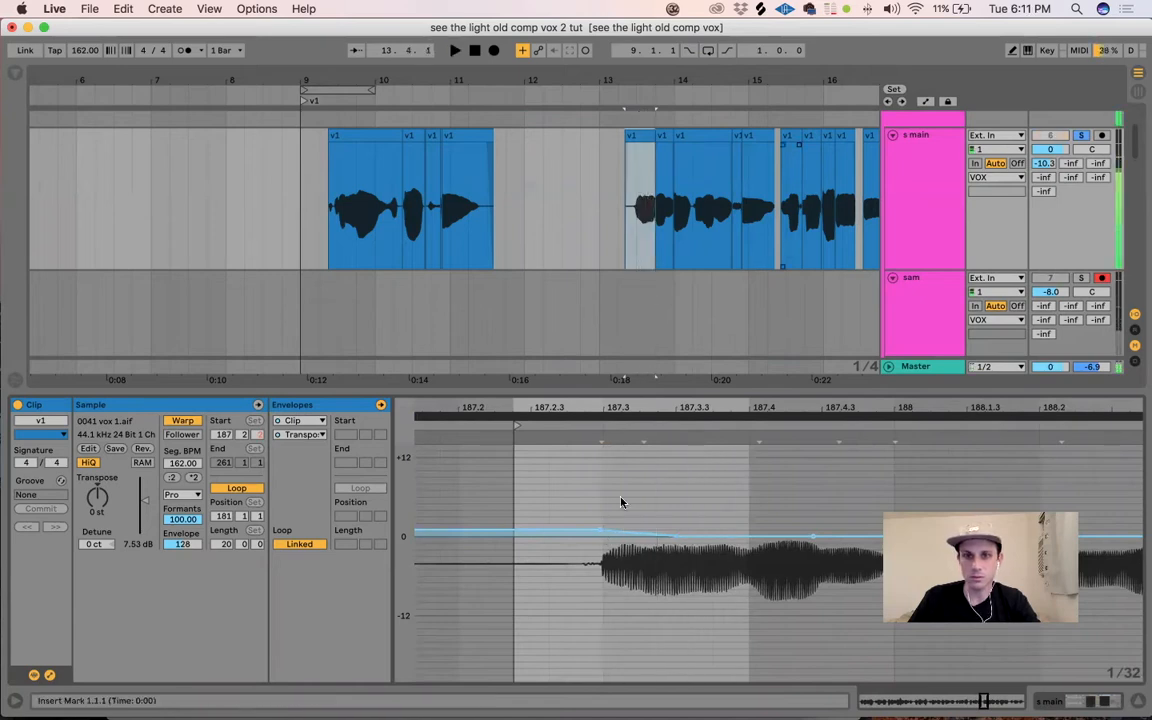
left_click(601, 530)
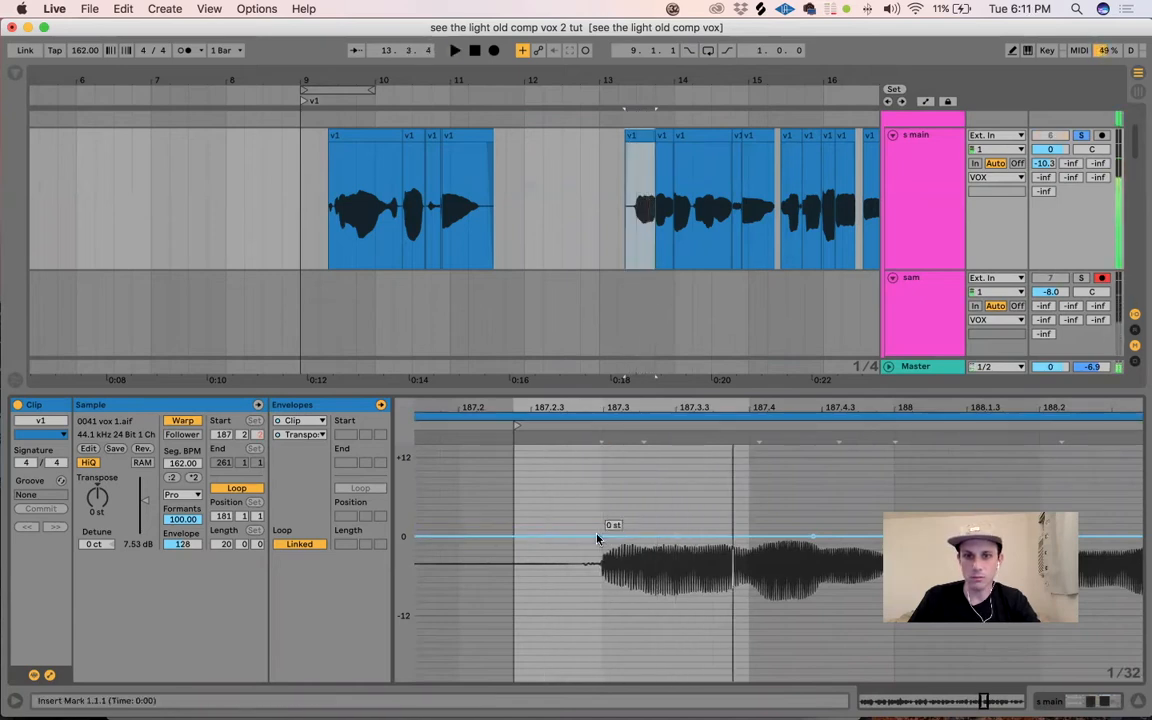
Step: Audition the clip and raise the Transposition envelope breakpoint at the note's onset to +1 st
key("space")
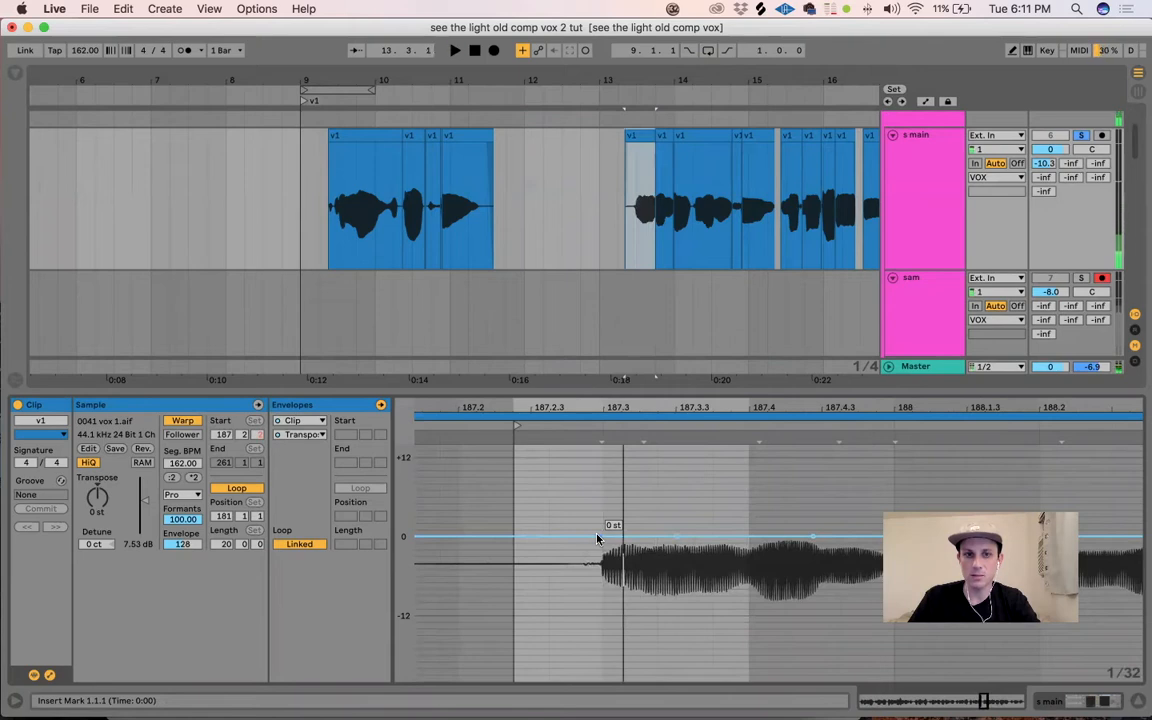
key("space")
left_click_drag(599, 536, 600, 538)
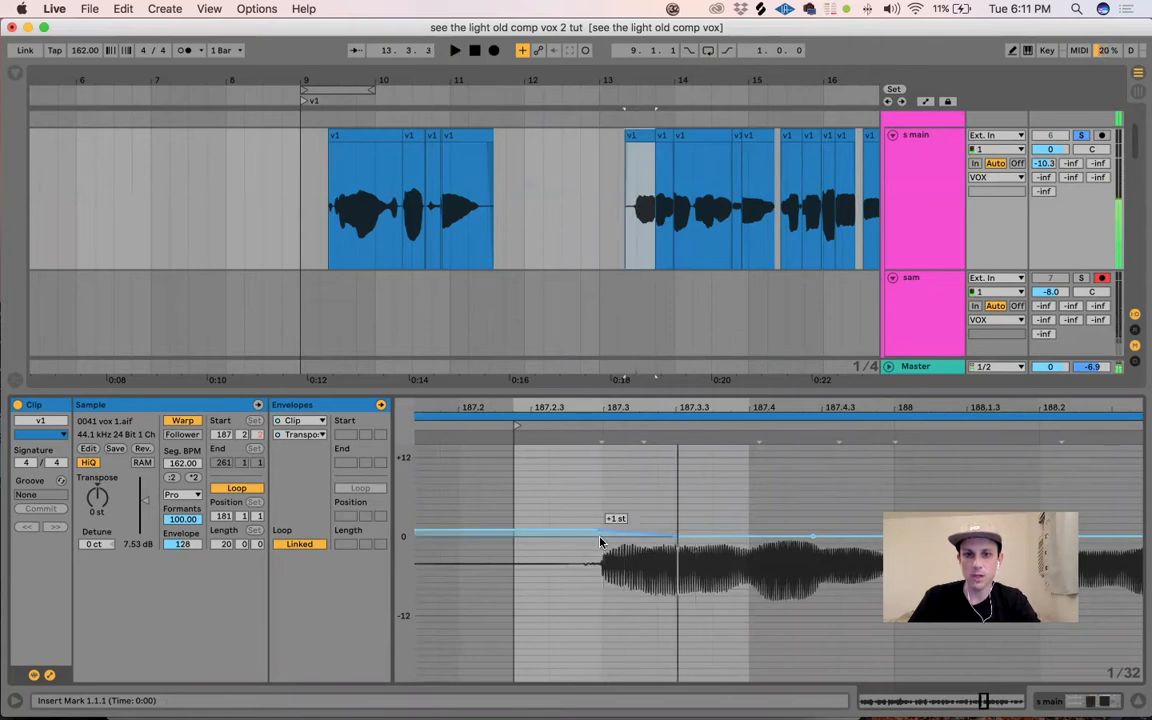
key("space")
key("space")
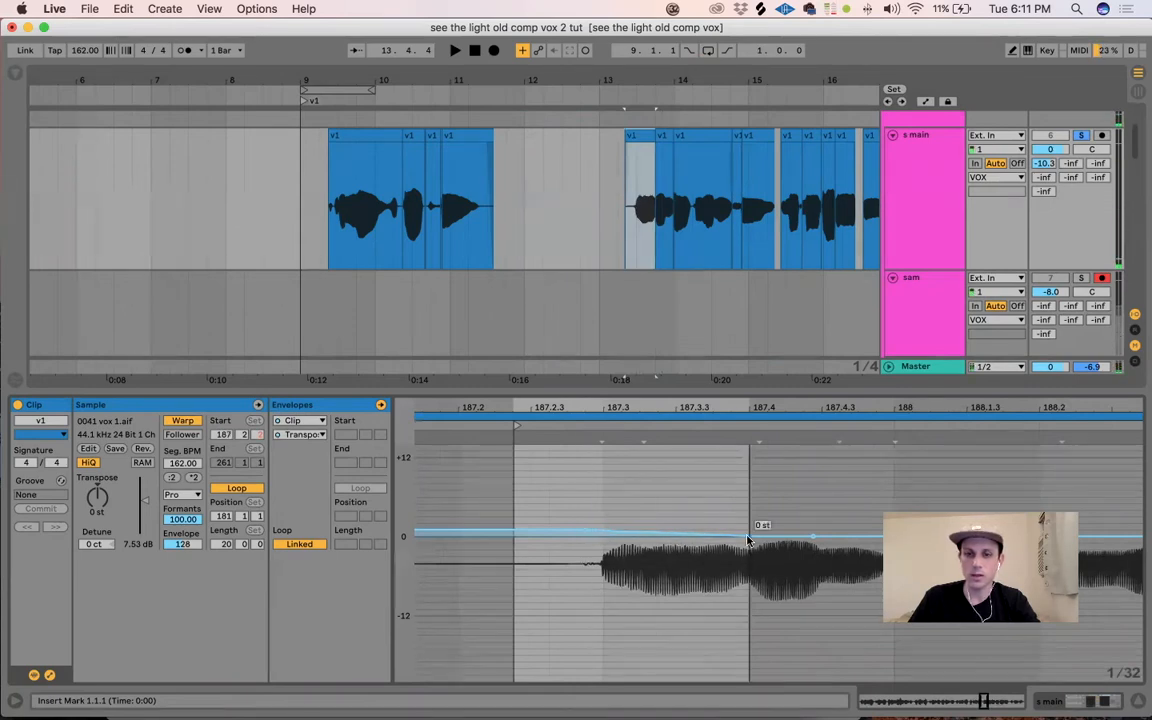
Step: Reshape the Transposition envelope so it glides from about +1 st at the onset down to 0 st at 187.4, auditioning it
left_click(640, 540)
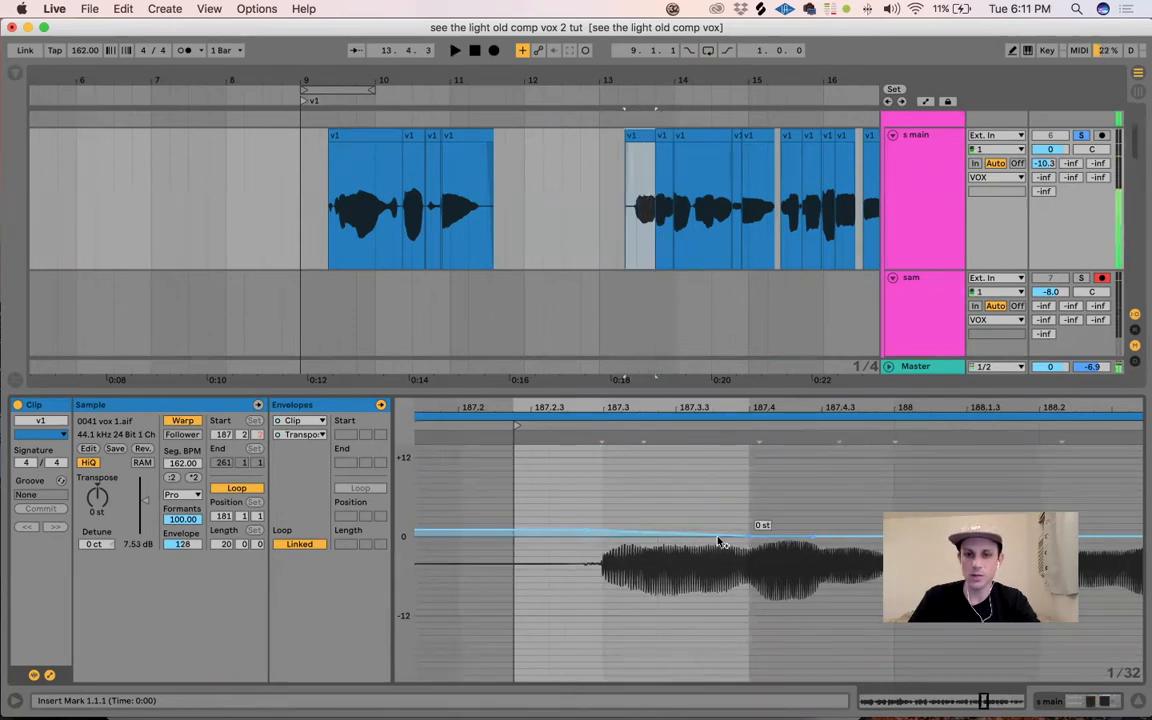
key("space")
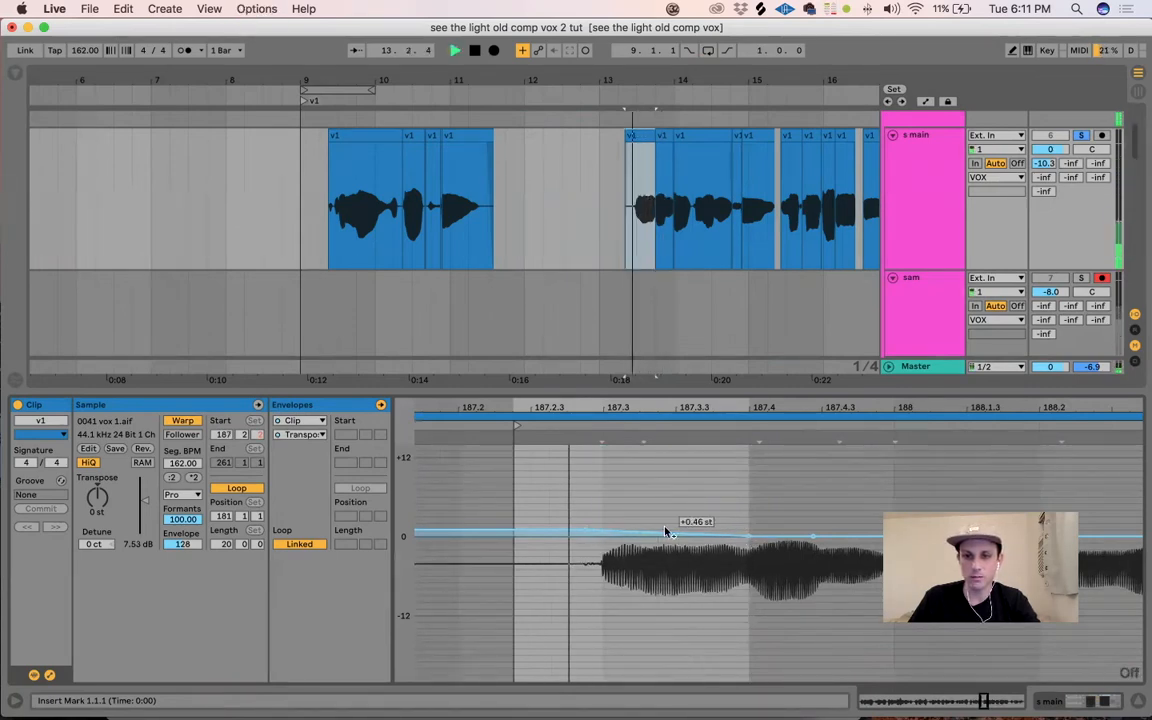
key("space")
mouse_move(588, 534)
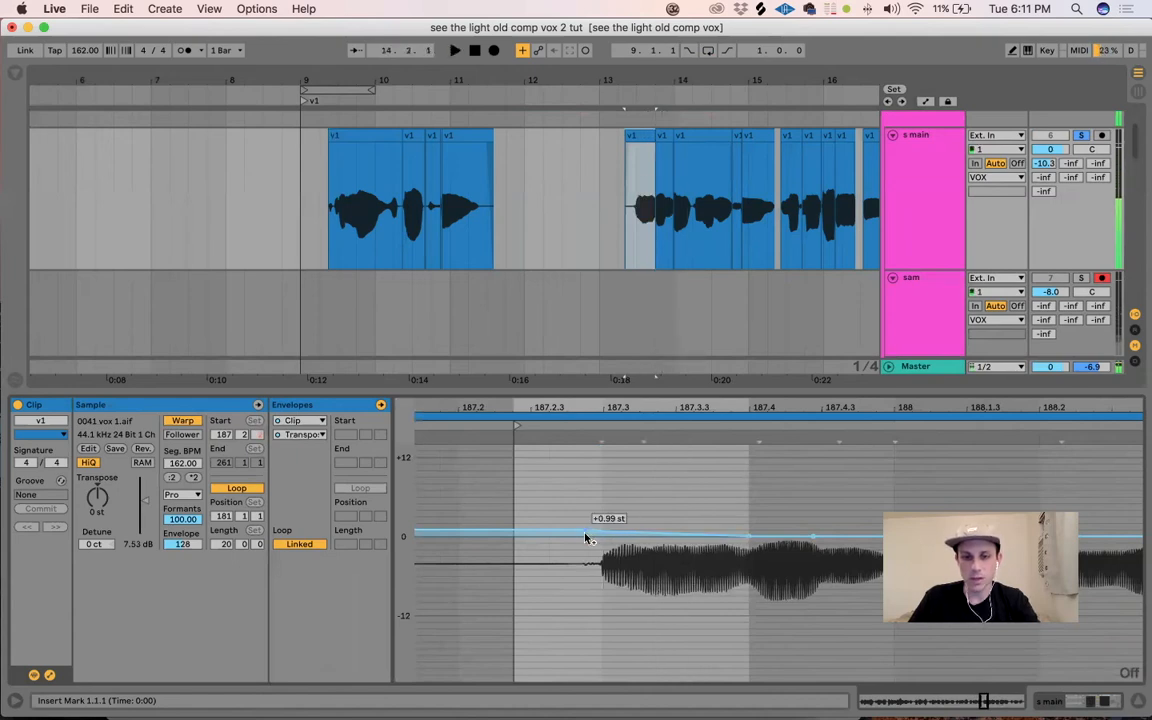
left_click_drag(588, 536, 586, 532)
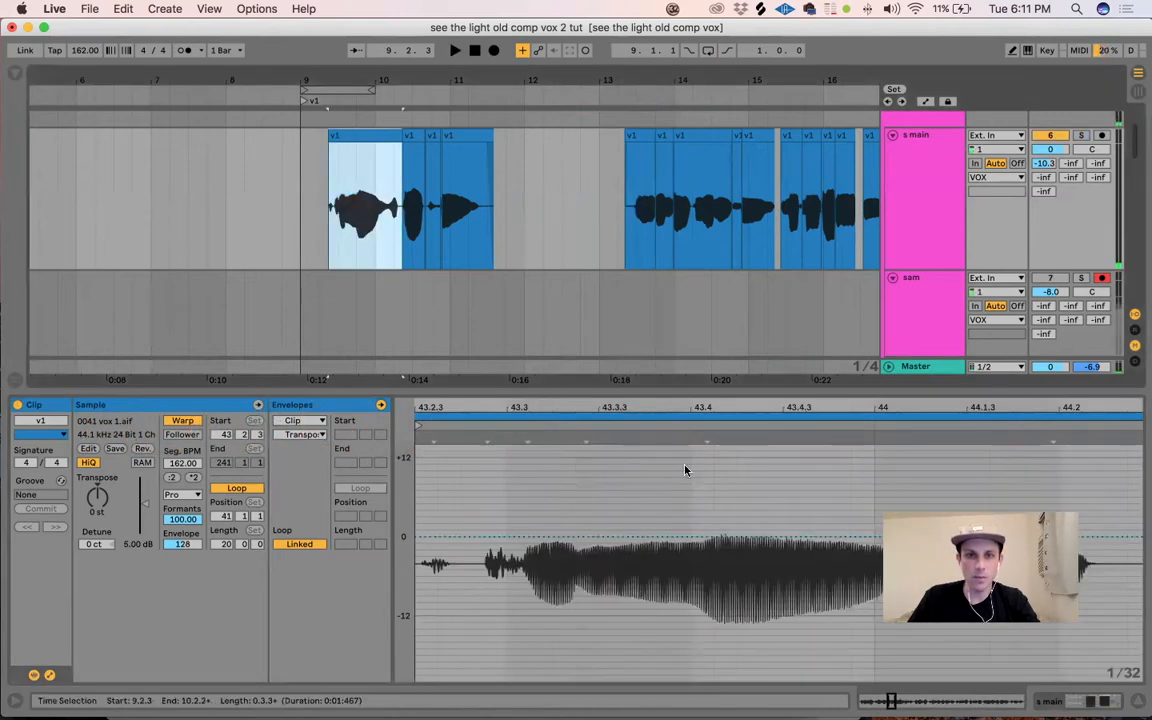
Step: Shift the first v1 clip's 20-bar loop brace through the other recorded takes and undo the last change
left_click_drag(694, 411, 694, 345)
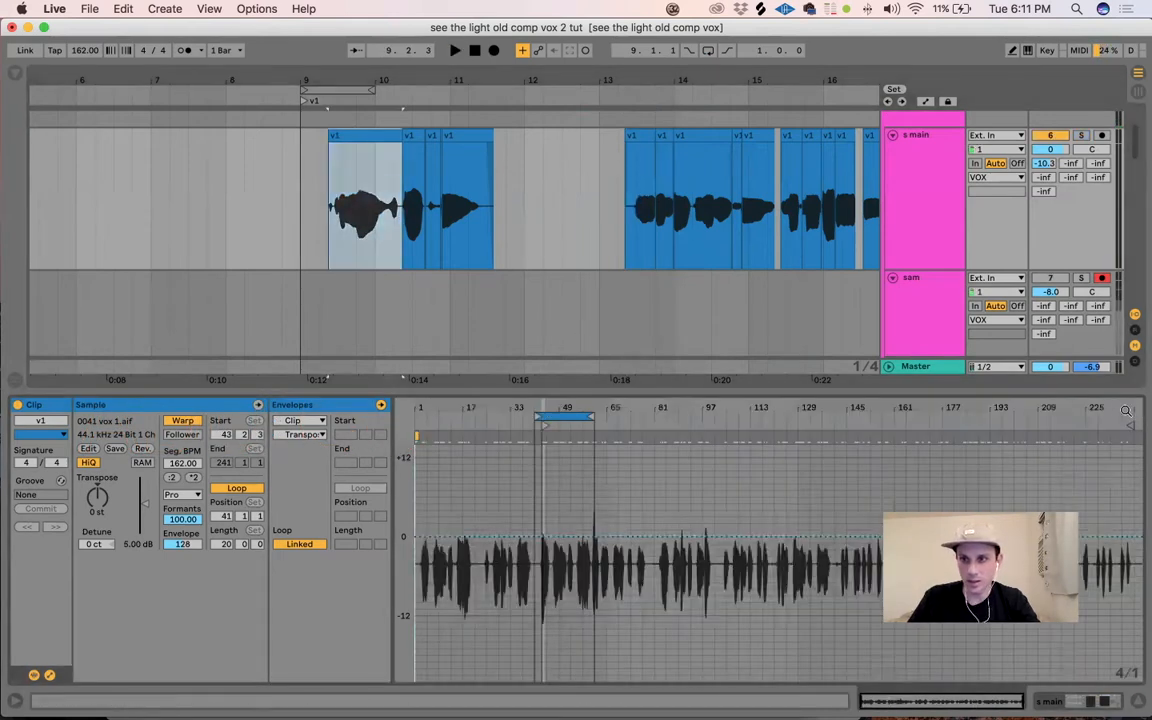
left_click(566, 417)
key("Down")
key("Down")
key("Up")
key("Up")
key("Up")
key("Up")
key("Up")
key("Up")
key("Up")
key("Up")
key("Up")
key("Up")
key("Up")
key("super+z")
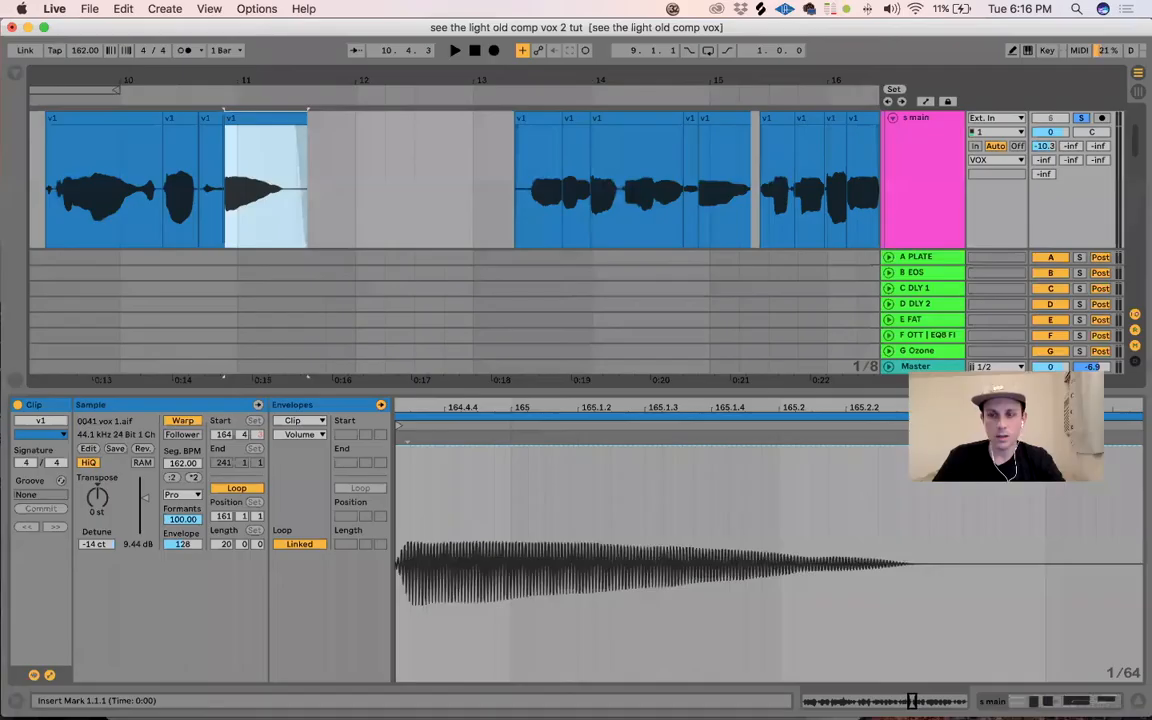
Step: Show the Transposition envelope of the v1 clip at 10.4.3 and set its Detune to -14 ct, comparing playback around the change
left_click(314, 437)
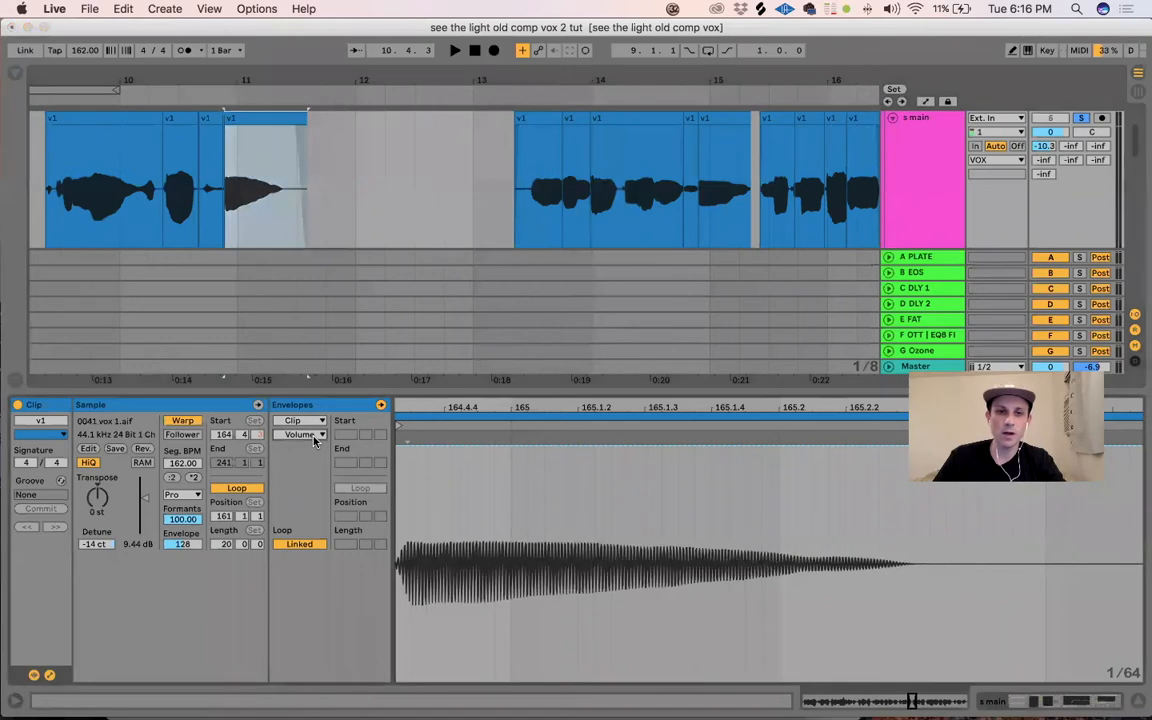
left_click(318, 455)
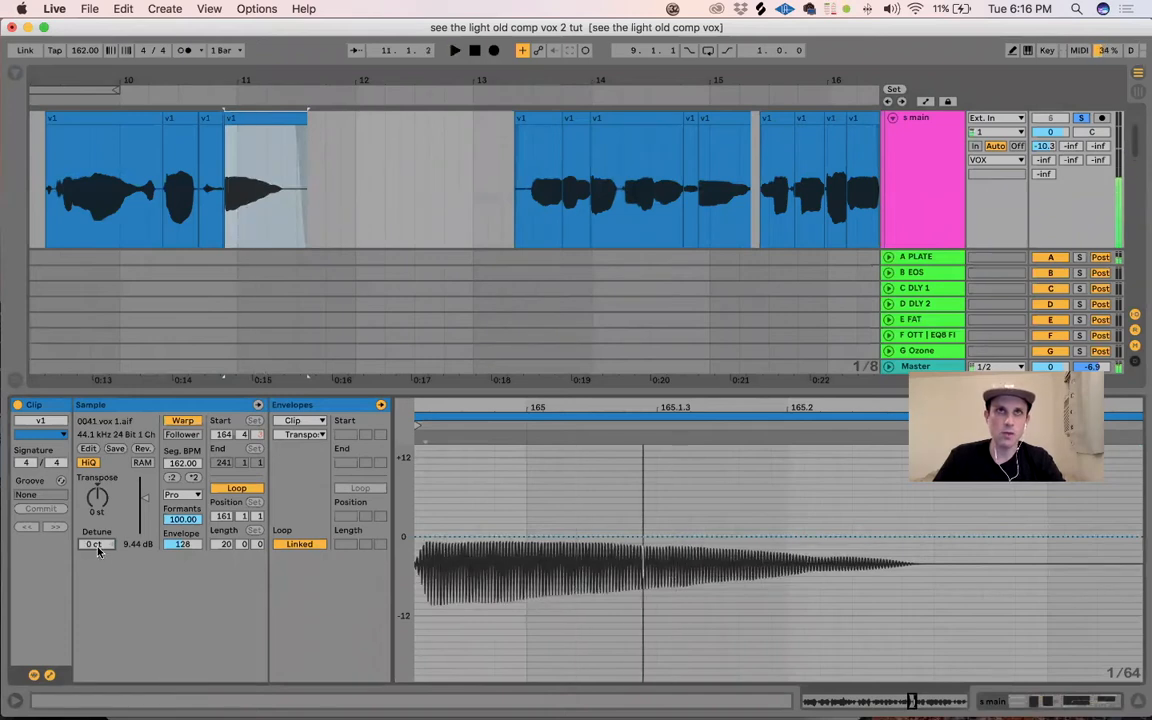
key("space")
key("space")
left_click_drag(97, 545, 97, 552)
key("space")
key("space")
key("space")
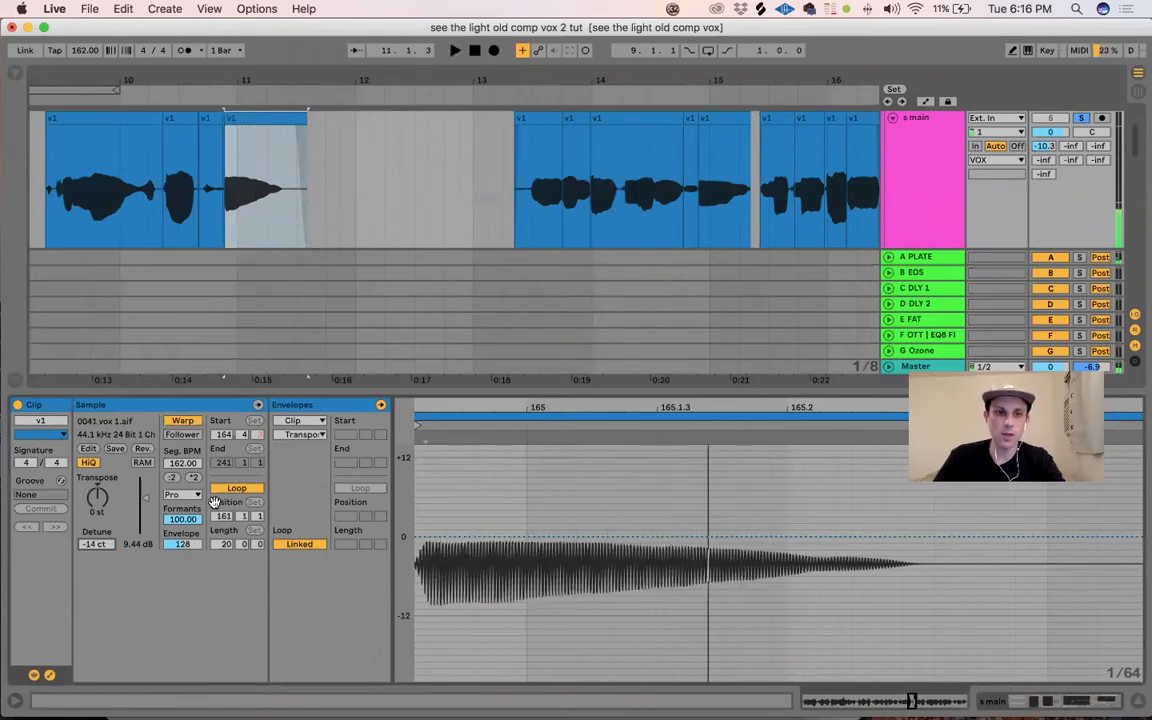
Step: Bypass iZotope Nectar 2 on s main and play the detuned clip without pitch correction
key("shift+Tab")
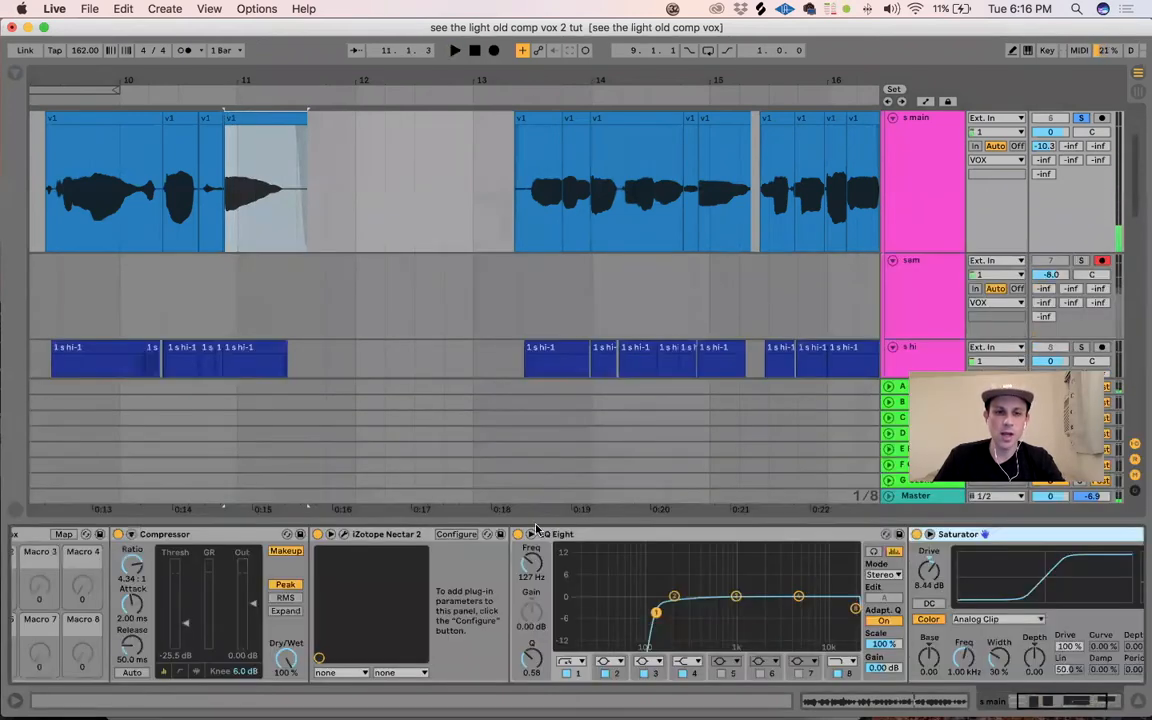
left_click(317, 535)
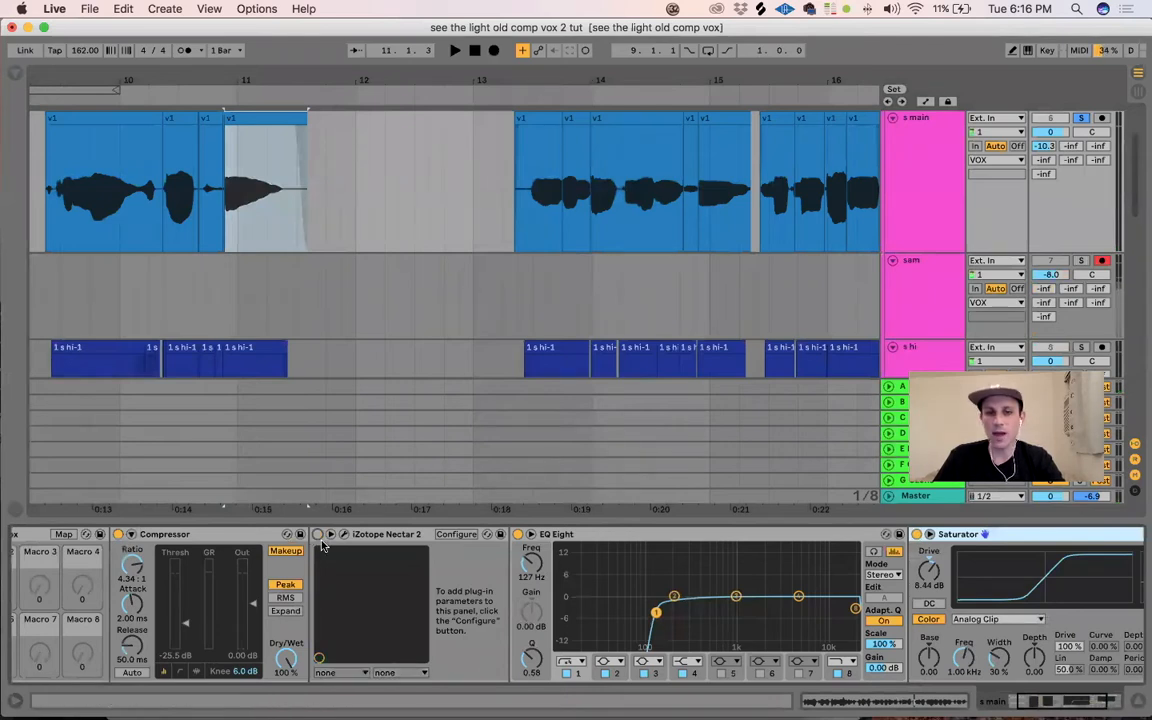
key("space")
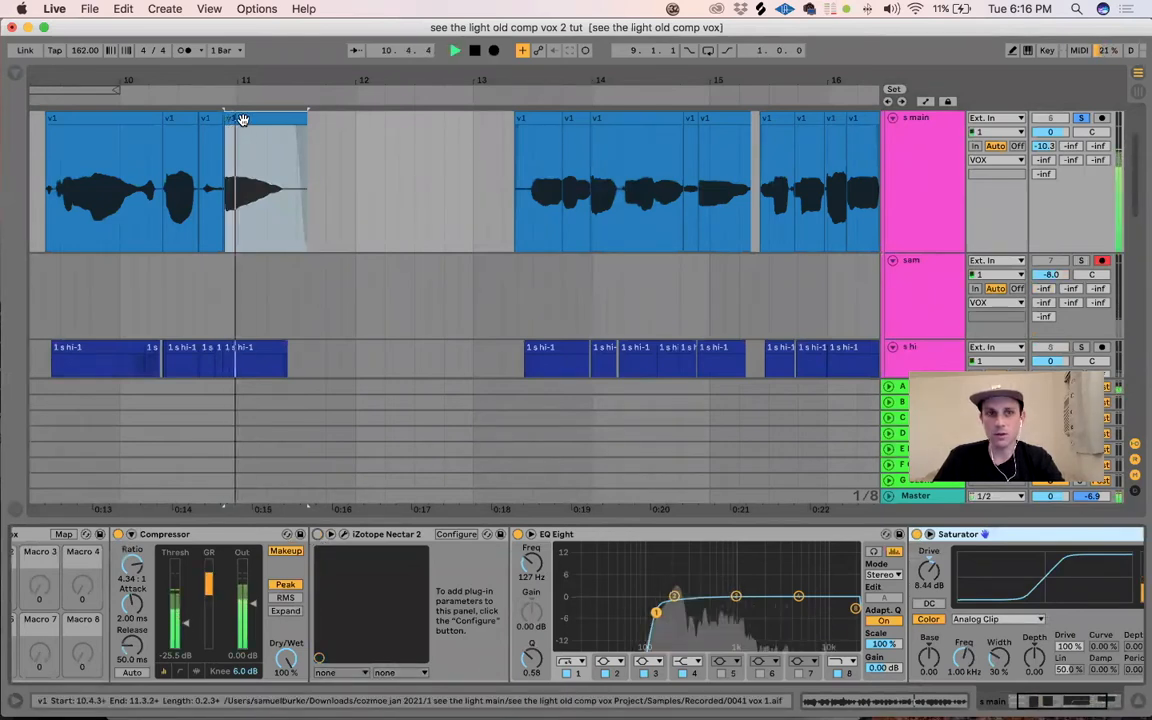
Step: Reset the clip's Detune to 0 ct and play it repeatedly with Nectar 2 bypassed
key("shift+Tab")
key("space")
double_click(98, 545)
key("space")
key("space")
key("space")
key("space")
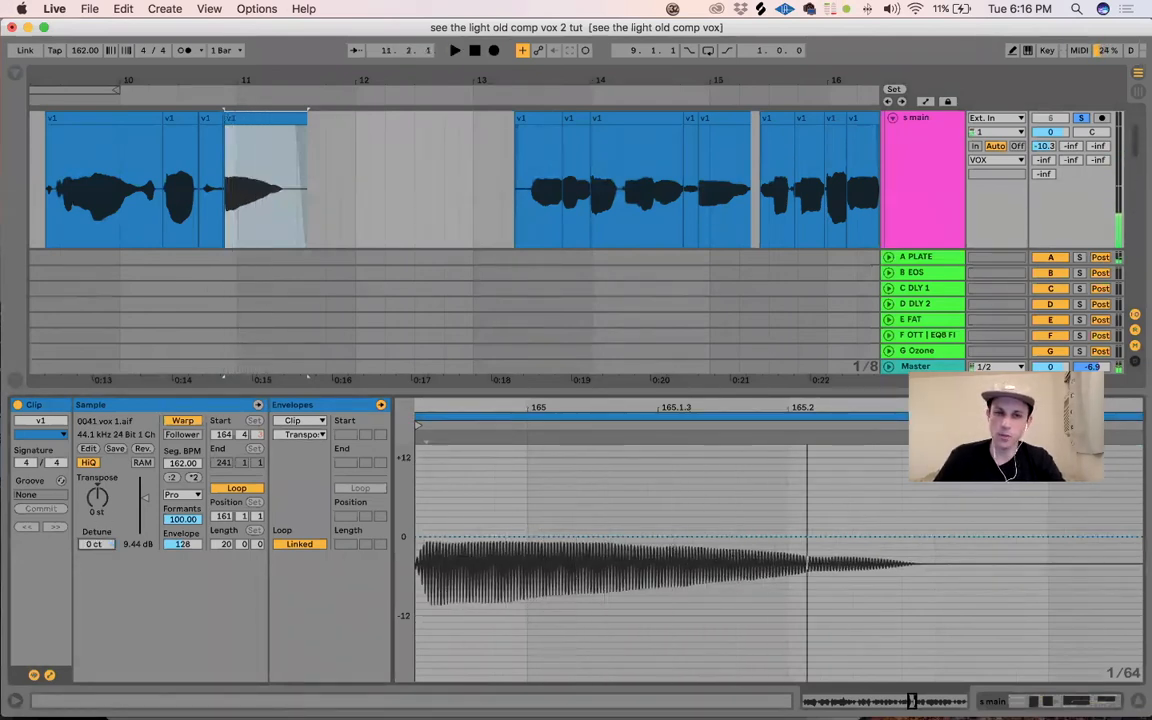
Step: Lower the clip's Detune again during playback and turn iZotope Nectar 2 back on to hear the corrected phrase
key("space")
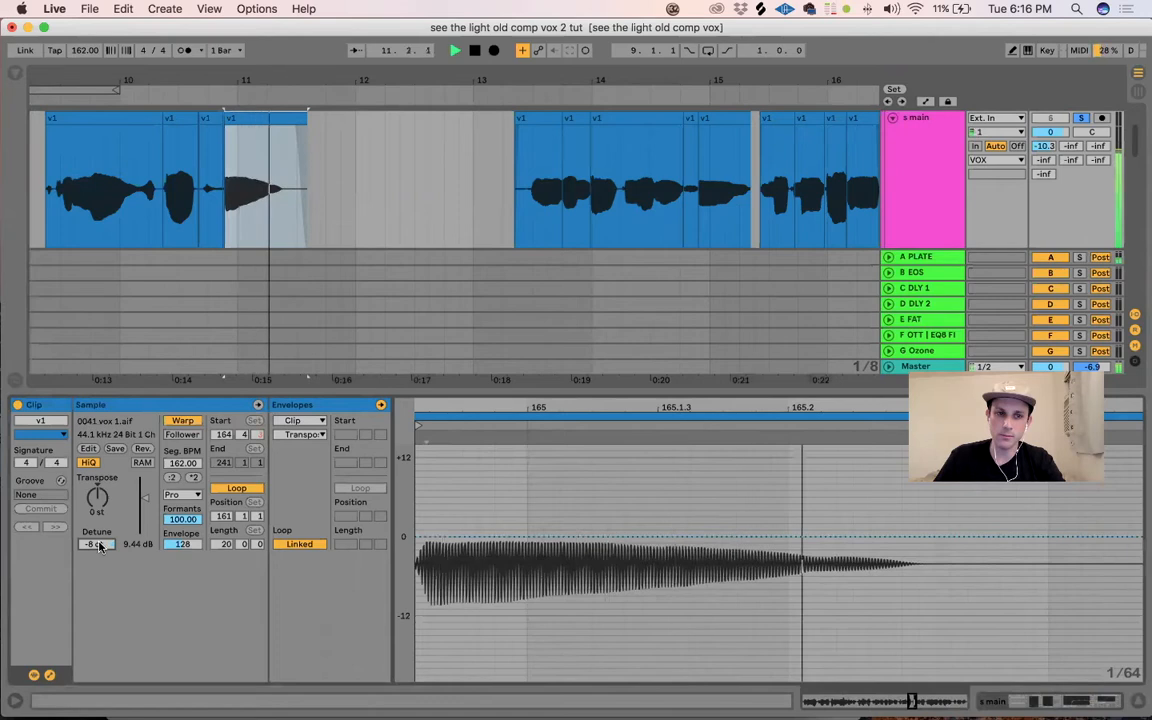
key("shift+Tab")
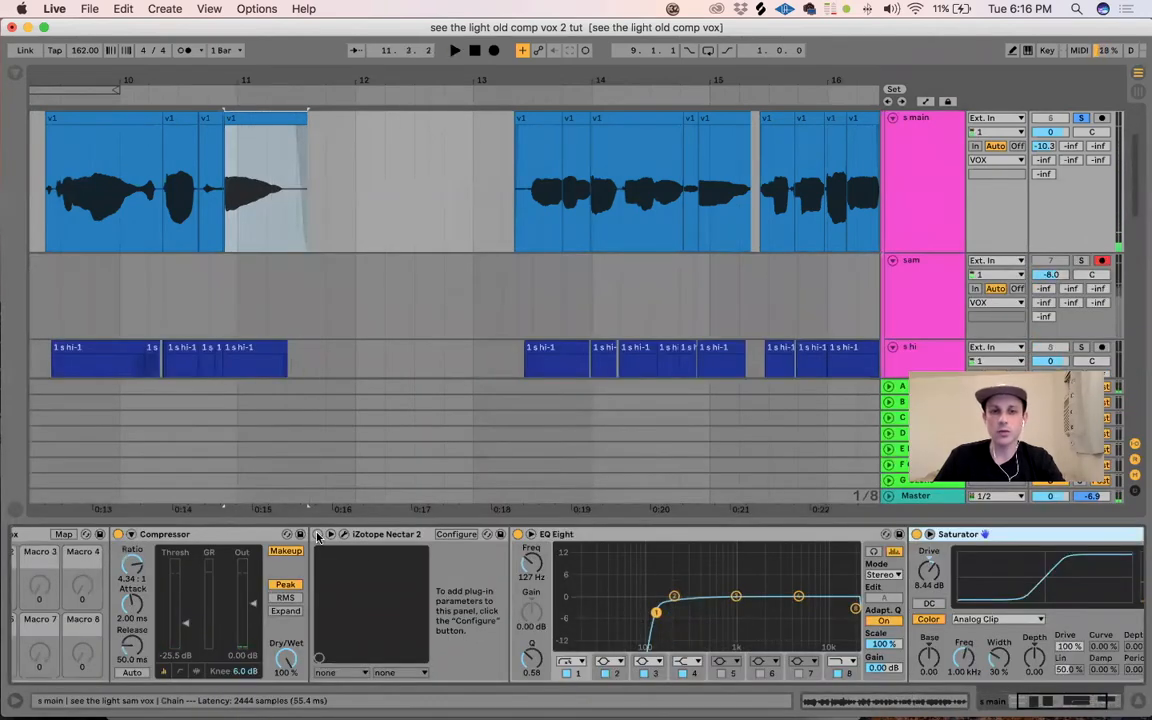
key("space")
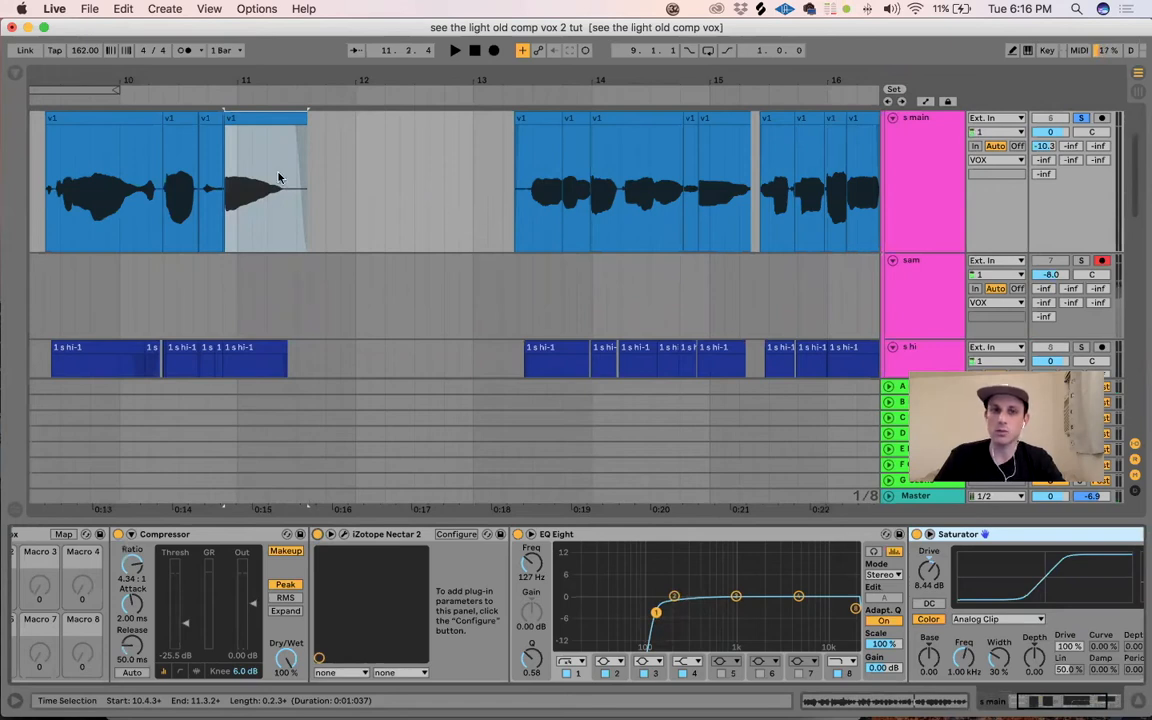
scroll(337, 189, "down", 8)
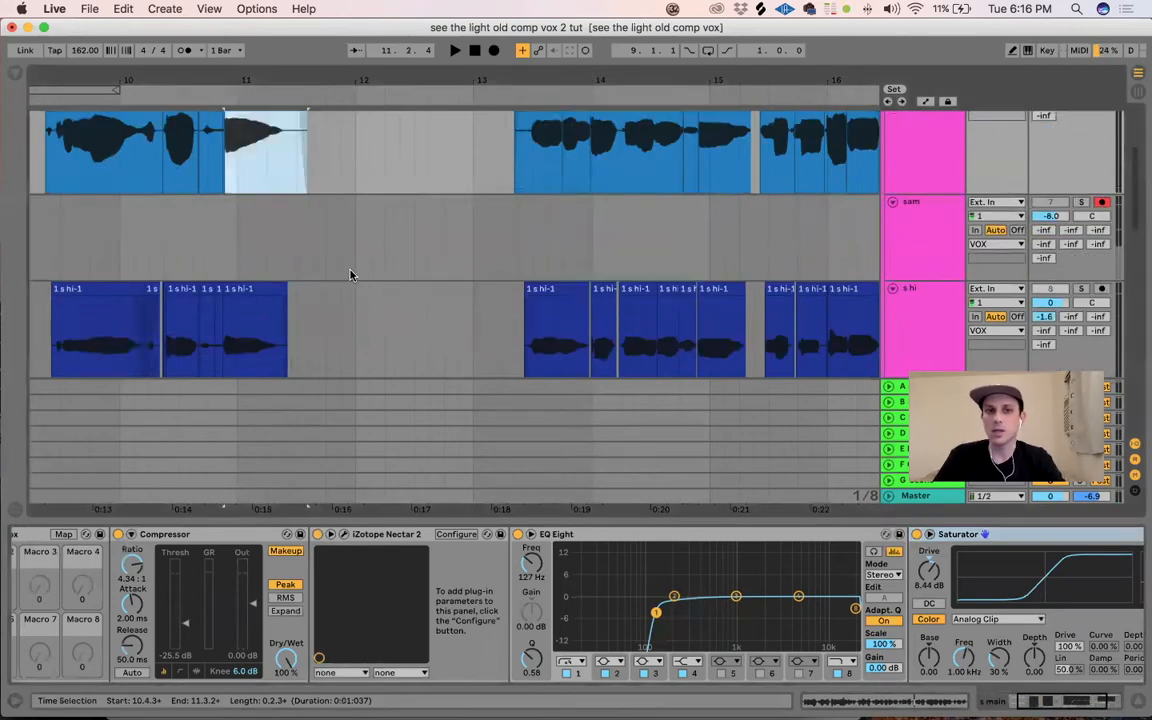
scroll(278, 224, "up", 6)
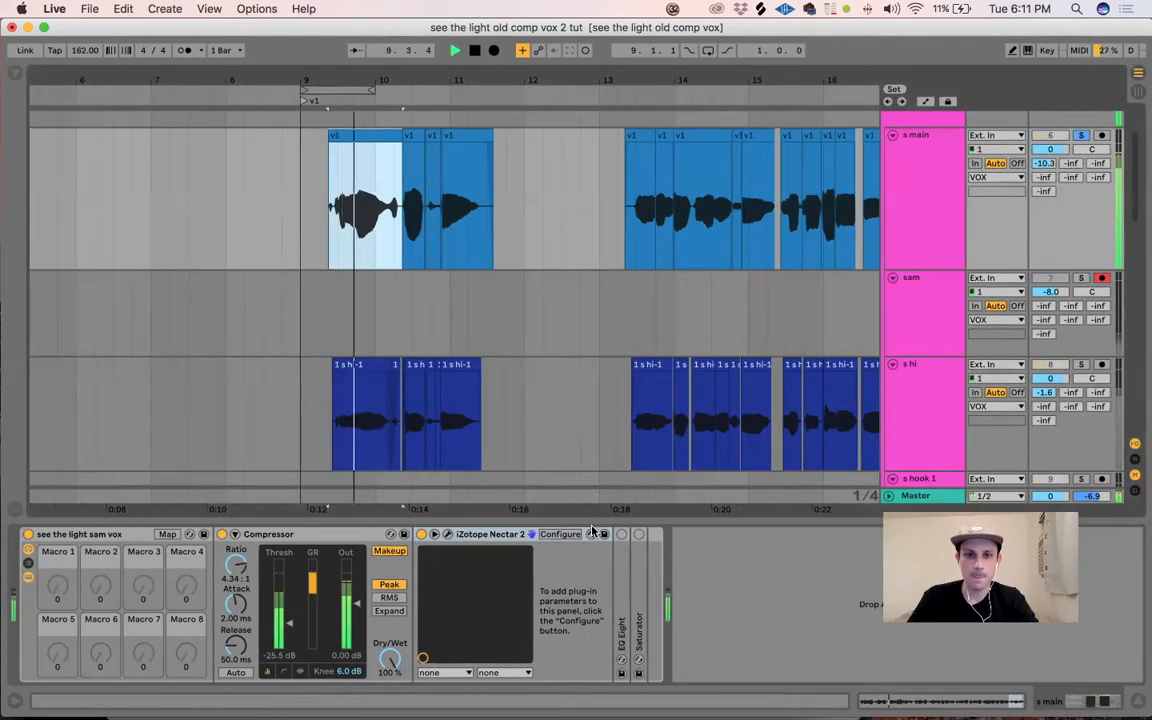
Step: Unfold EQ Eight and Saturator in the see the light sam vox rack and turn both devices on
double_click(623, 560)
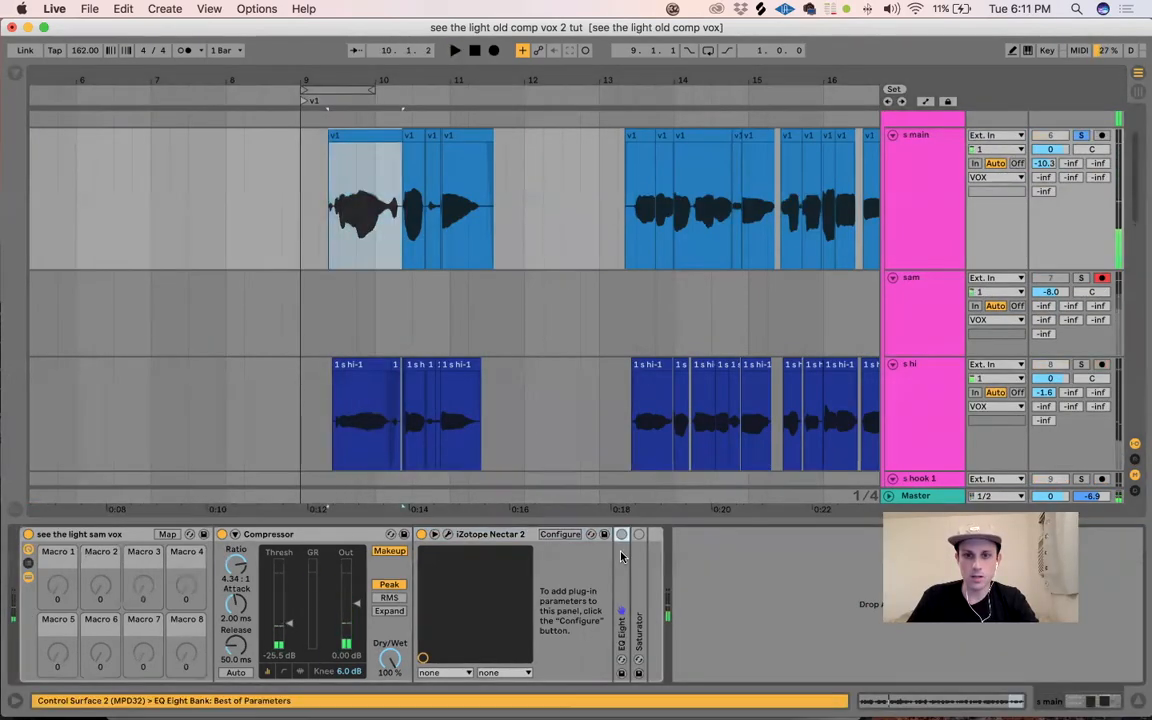
left_click(623, 534)
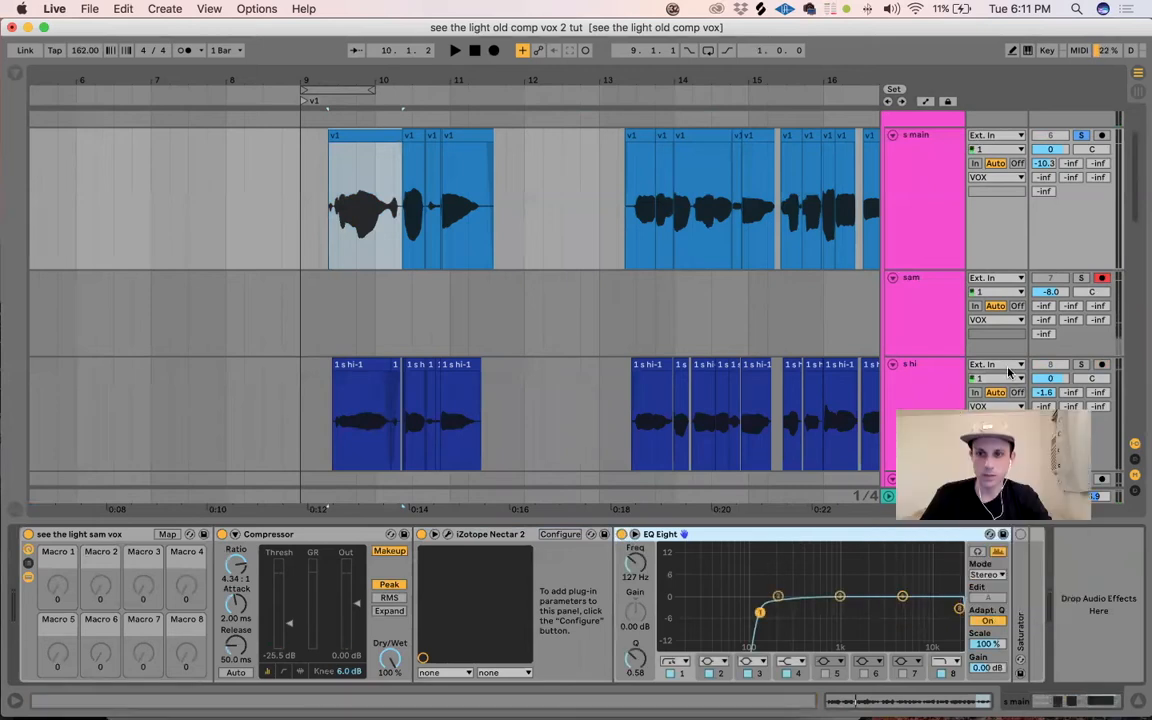
double_click(1026, 567)
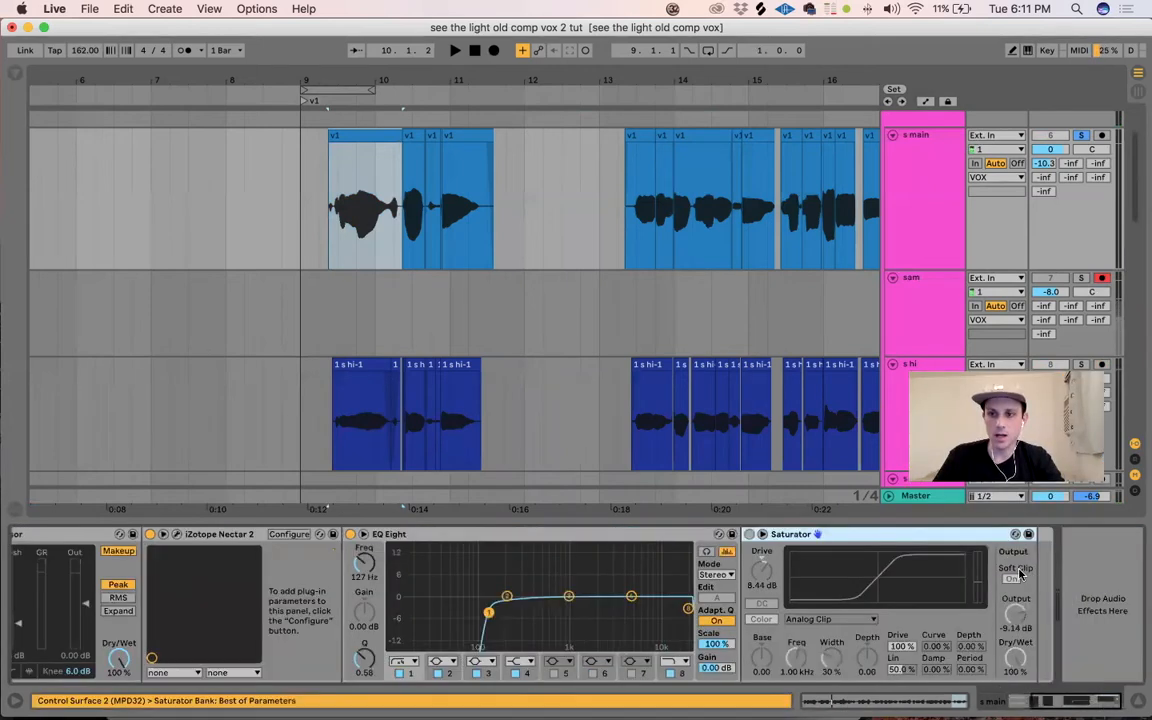
left_click(748, 534)
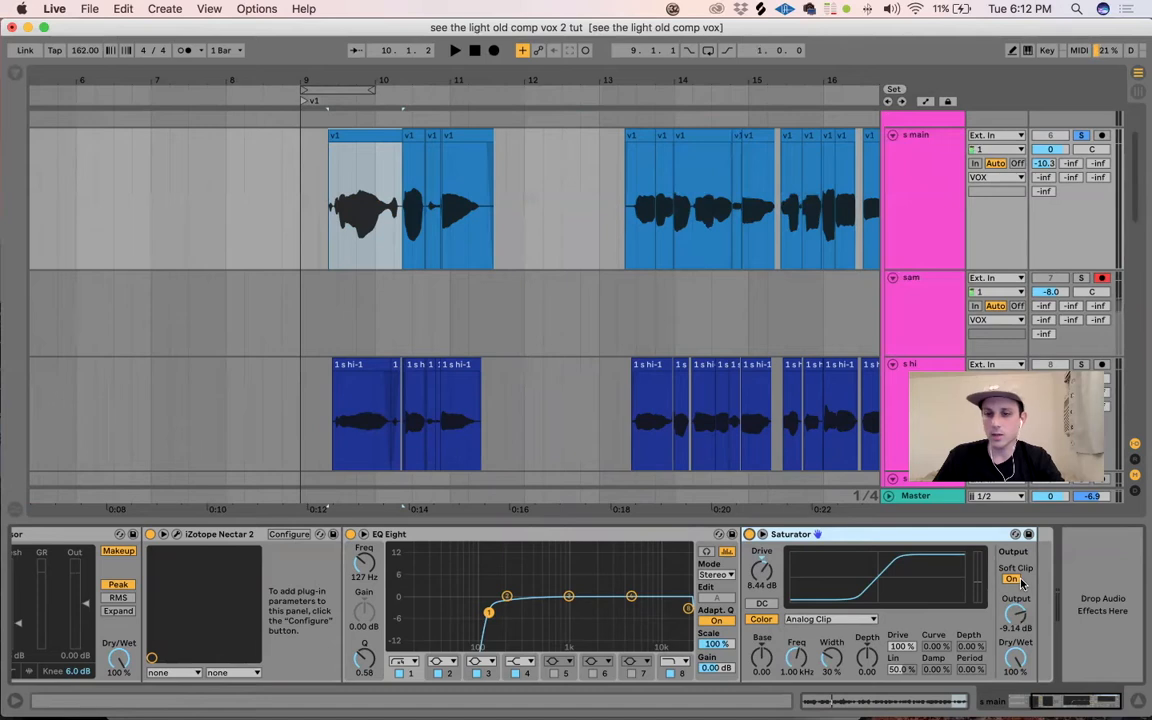
Step: Compare the vocal phrase with Saturator bypassed and with it turned back on
left_click(750, 534)
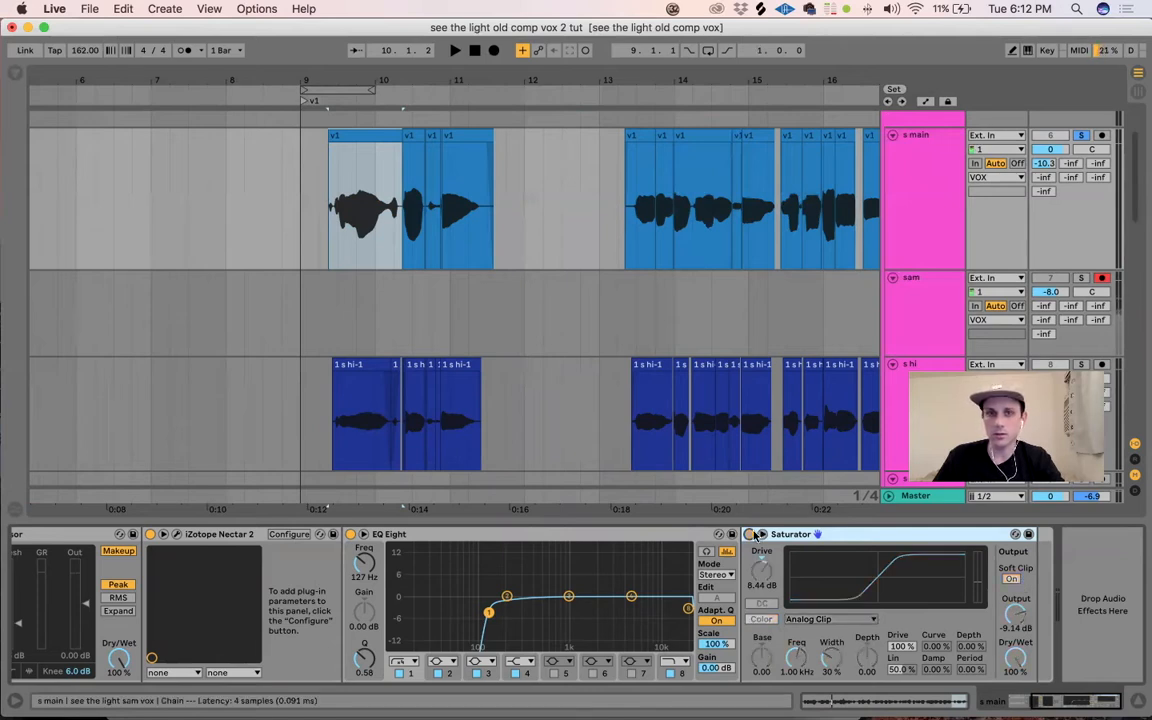
key("space")
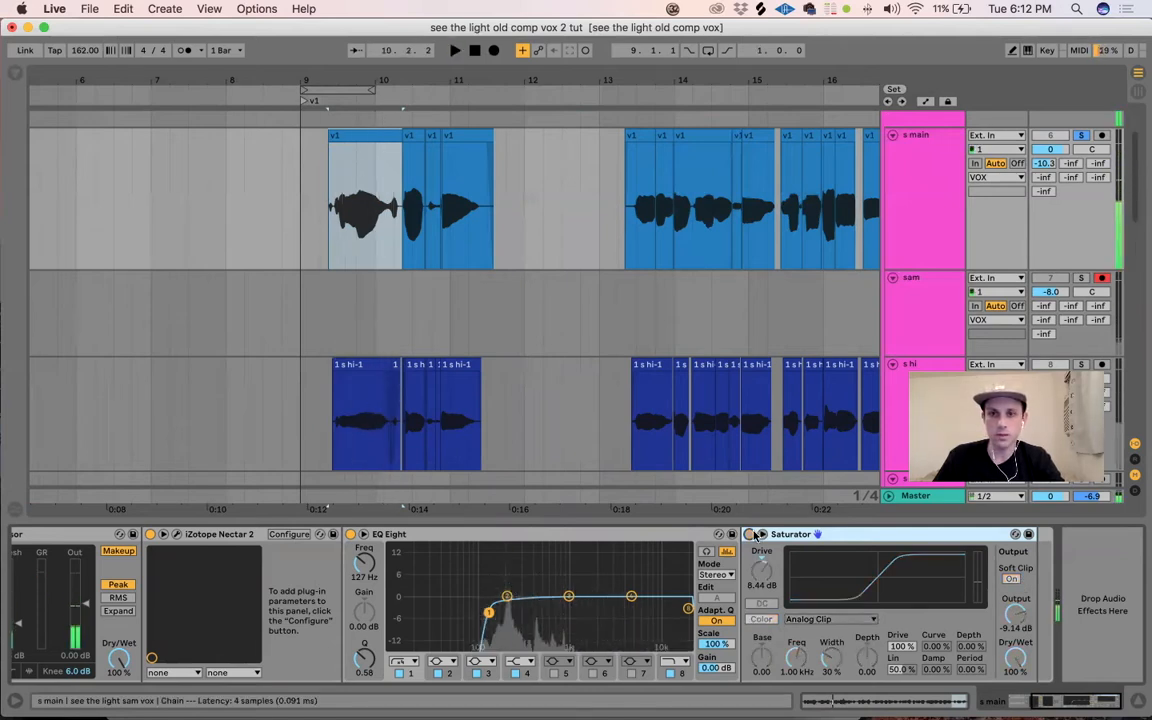
left_click(751, 534)
key("space")
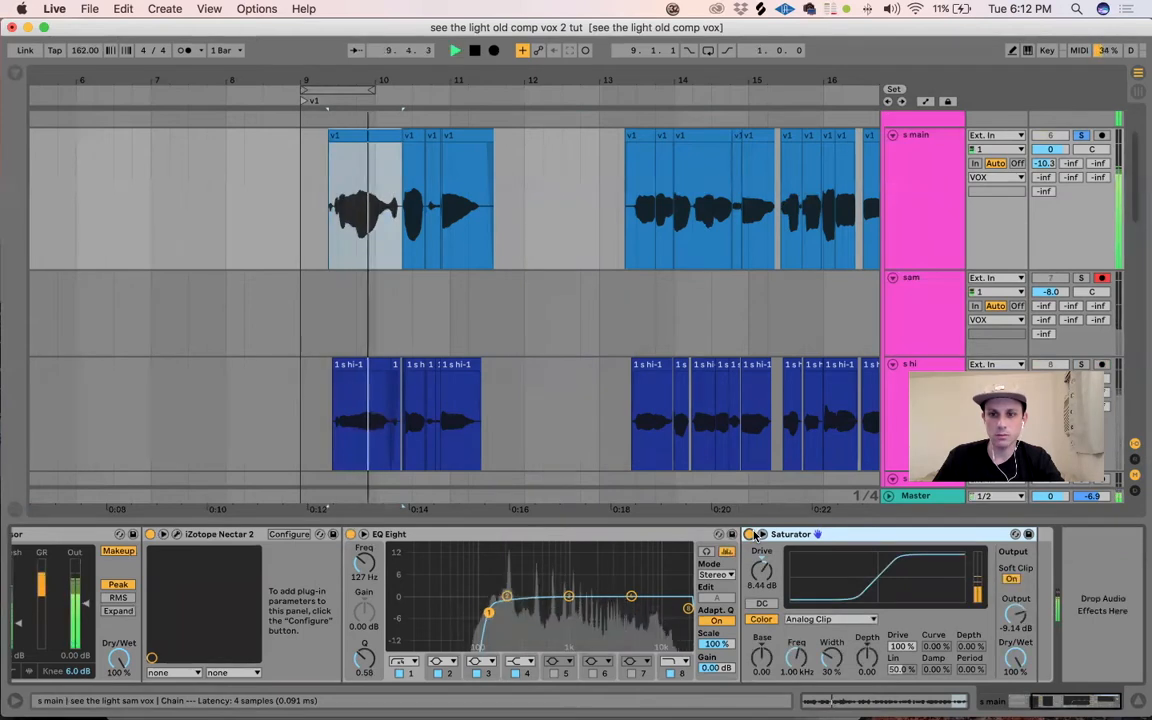
key("space")
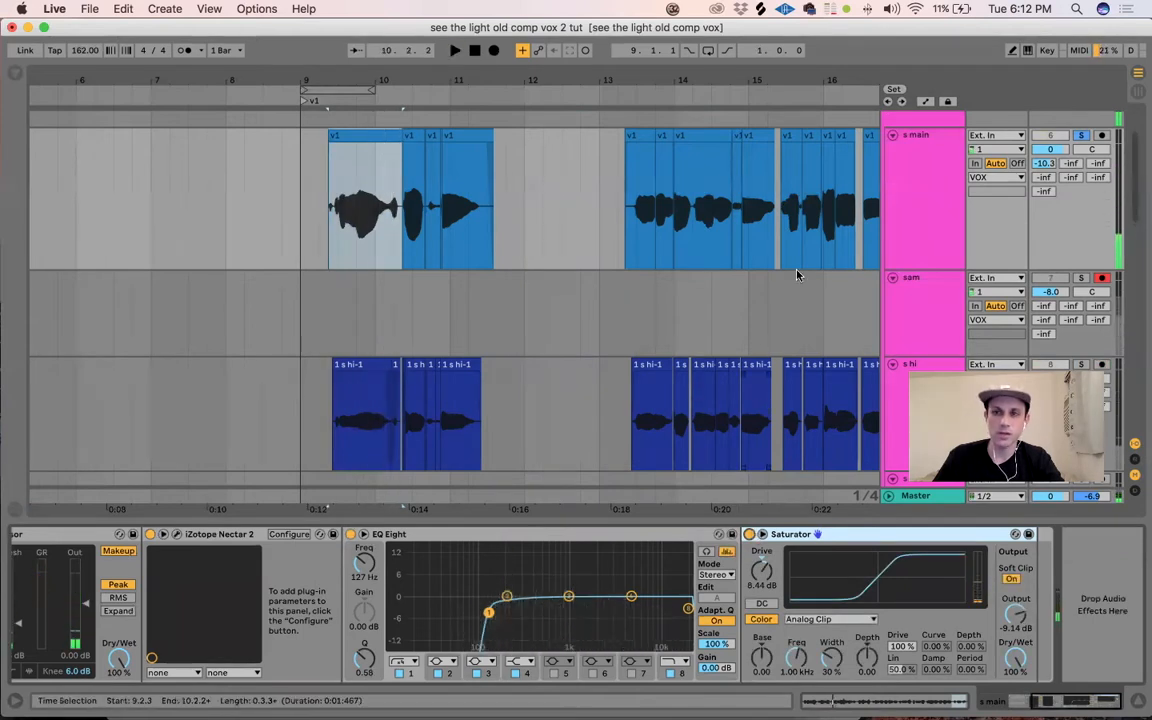
Step: Select the s main track, fold the s hi track, and show the devices on the A-PLATE return
left_click(895, 193)
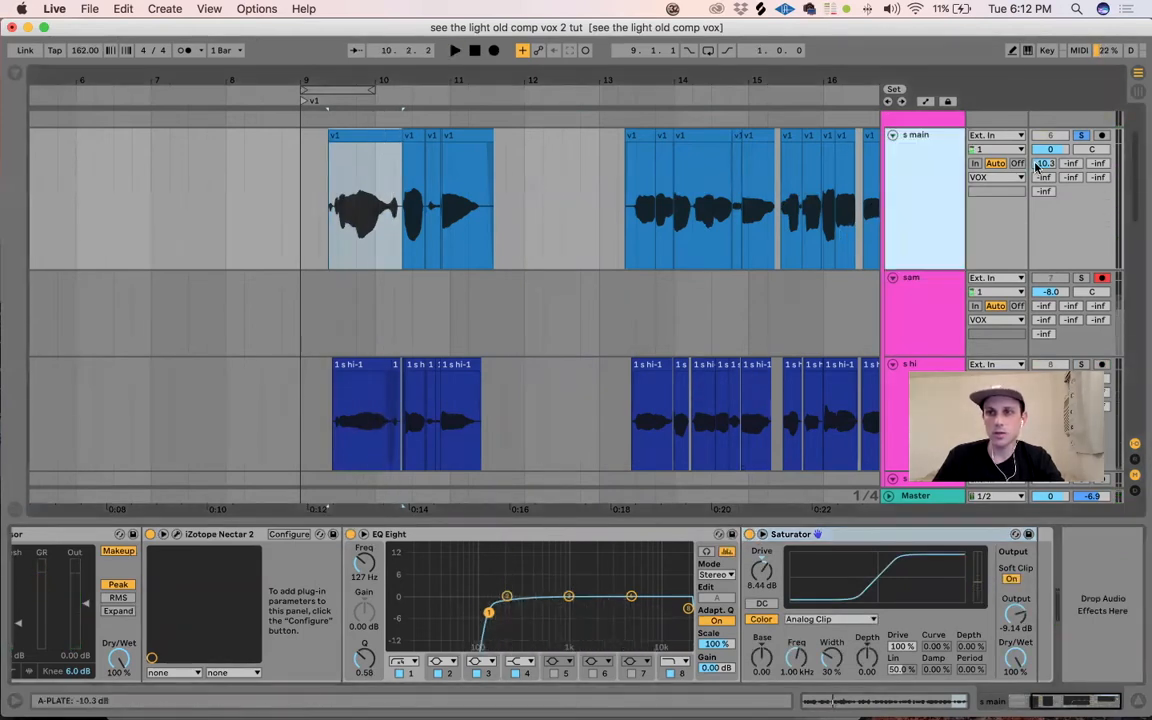
left_click(892, 364)
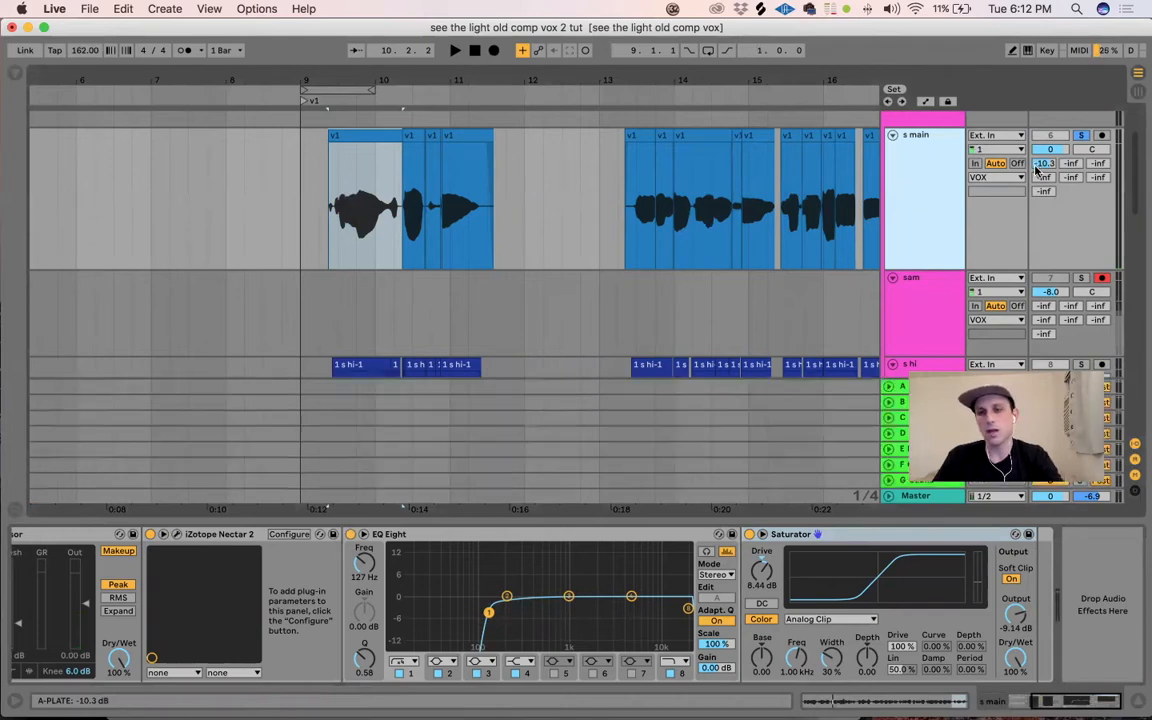
left_click(902, 386)
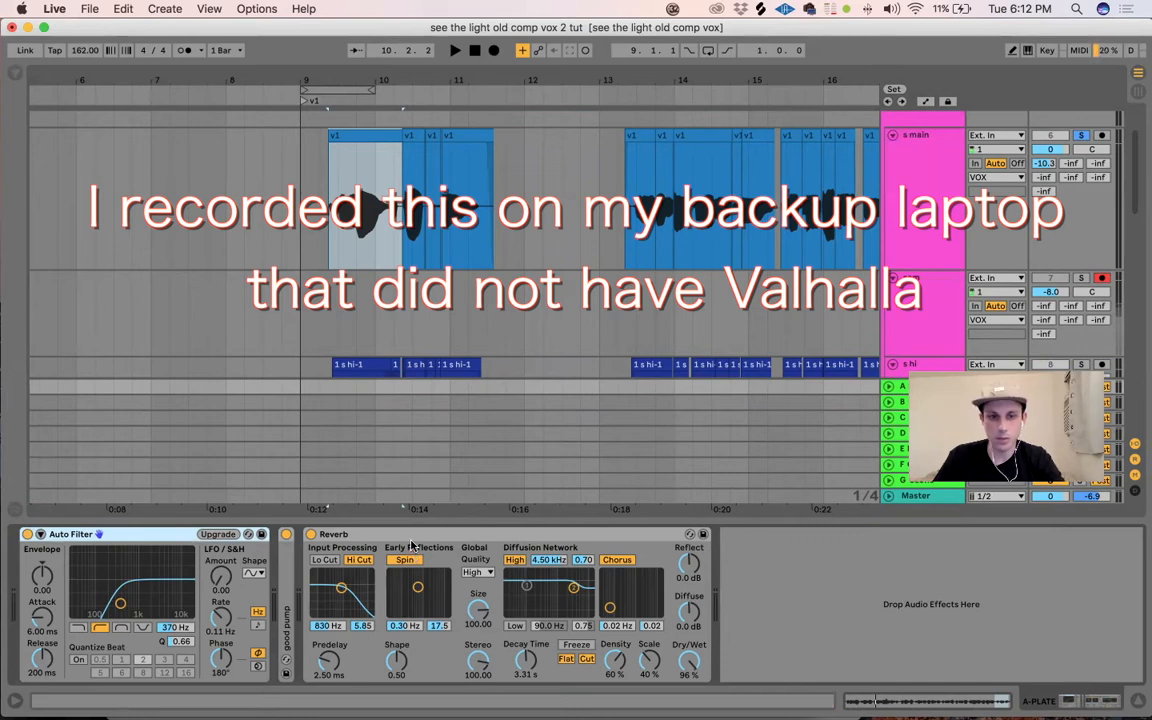
Step: Set the A-PLATE Reverb's Dry/Wet to 100 %, unfold the good pump compressor, and reselect the s main track
left_click_drag(688, 661, 688, 645)
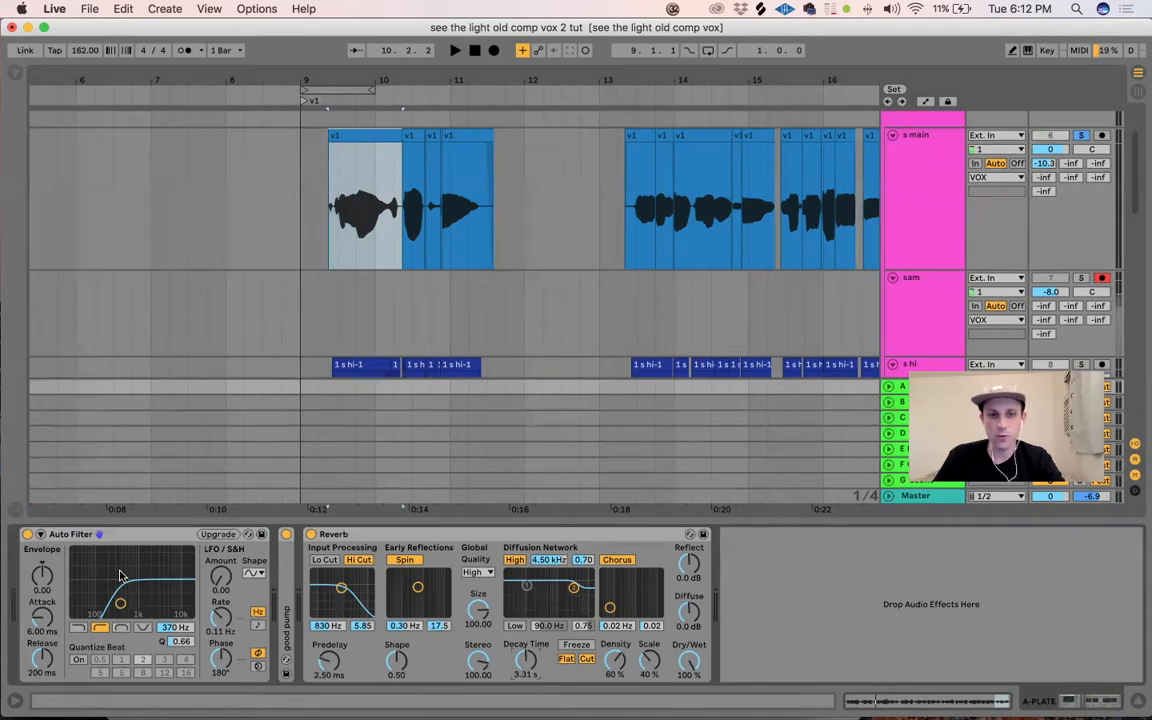
double_click(288, 587)
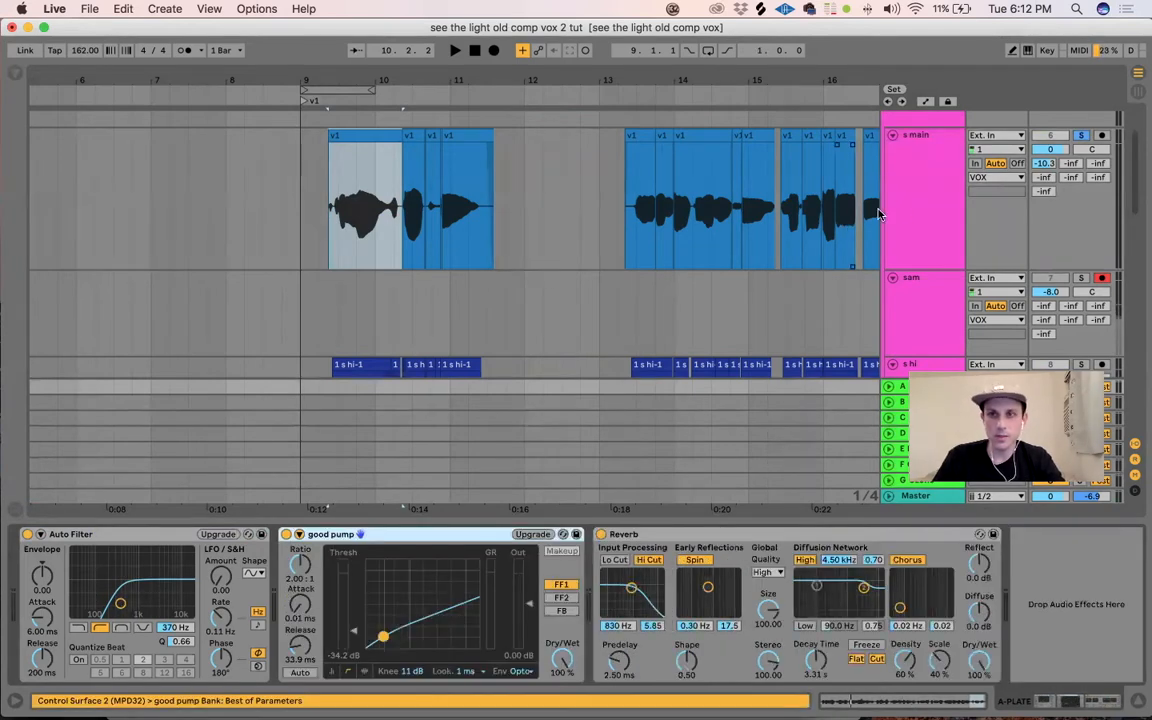
left_click(905, 237)
scroll(905, 237, "up", 2)
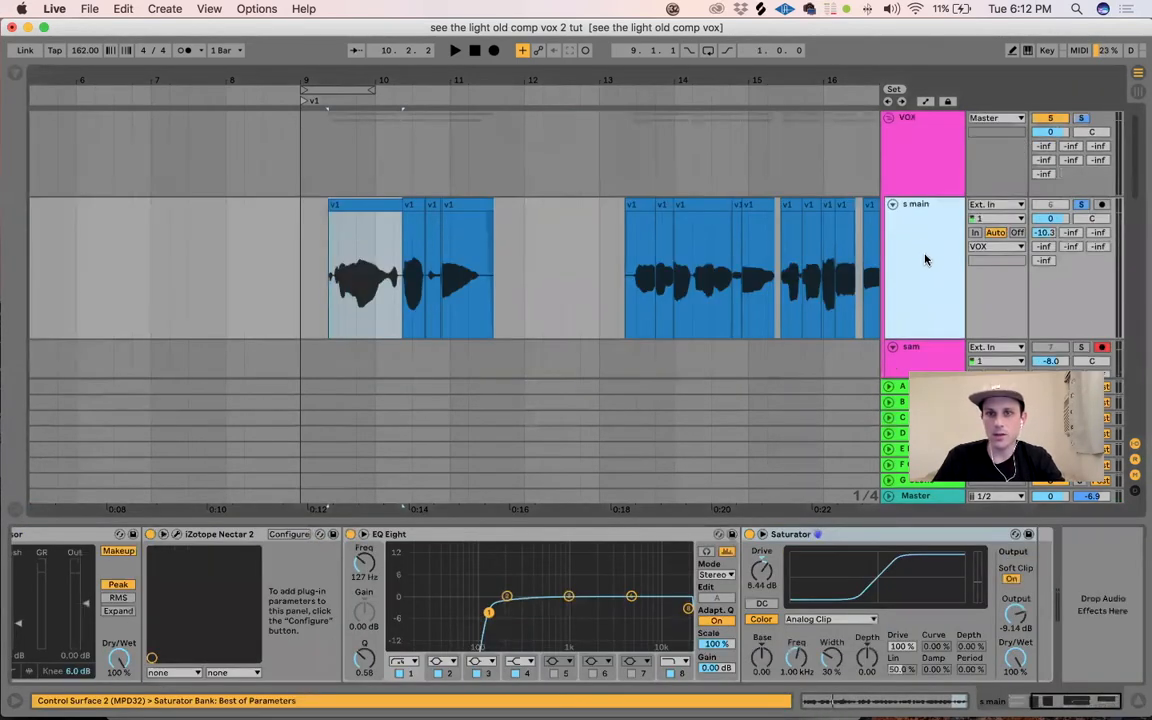
Step: Show the VOX group's EQ Eight and play the s main vocal from the clip at bar 13
left_click(930, 162)
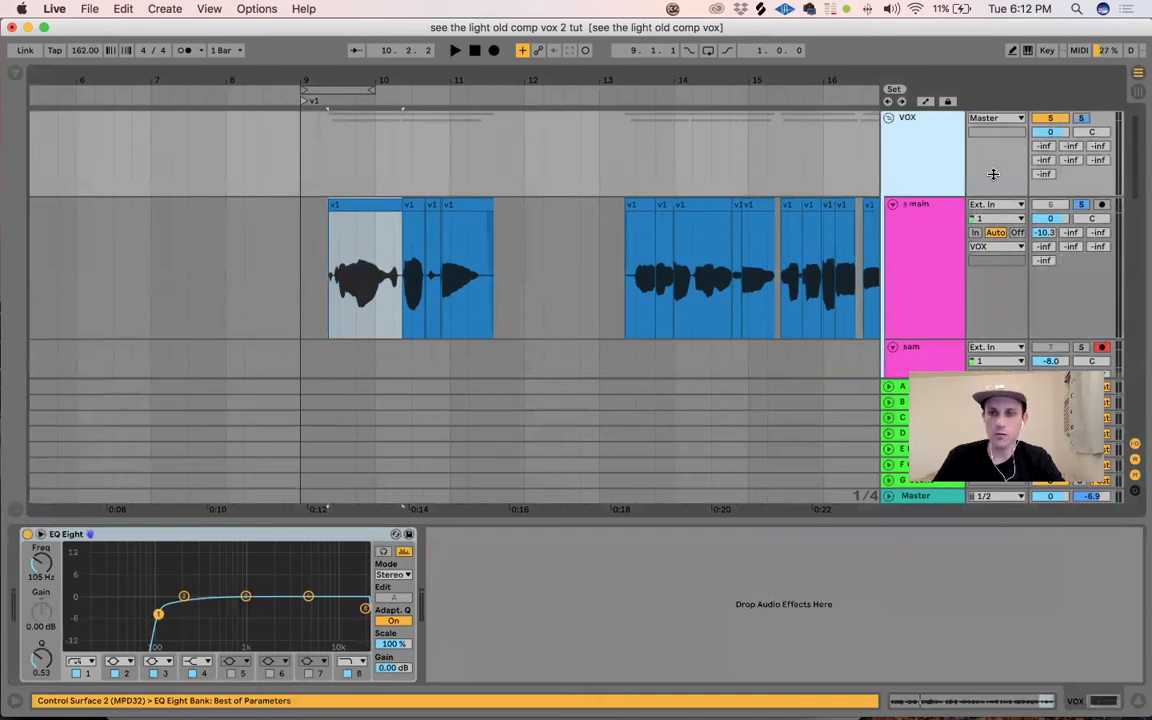
left_click_drag(694, 74, 437, 52)
left_click(400, 203)
key("space")
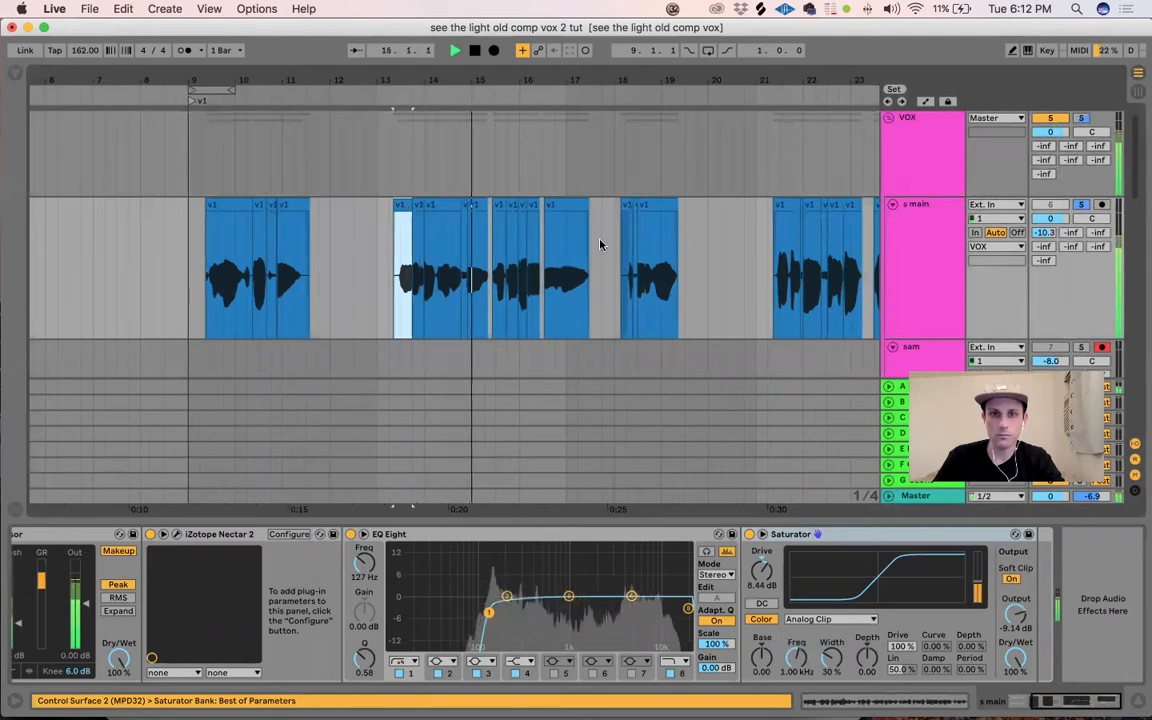
key("space")
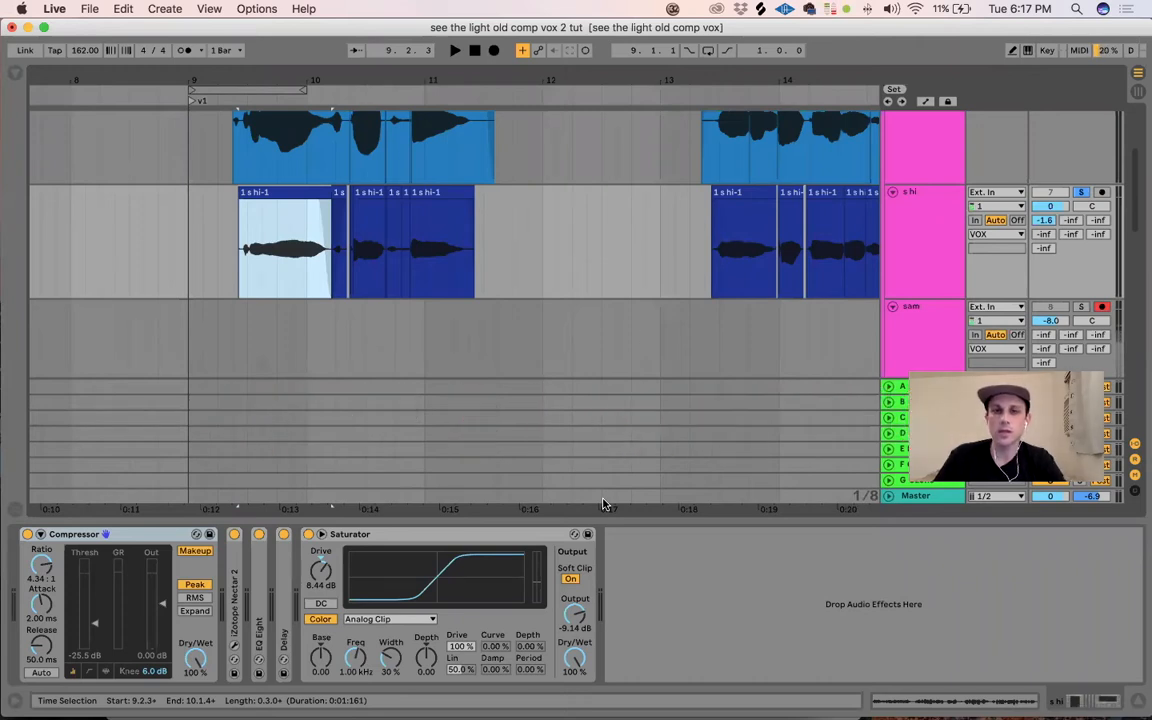
Step: Open the first s hi clip, play the high harmony phrase, and show the clip's Transpose envelope
double_click(279, 209)
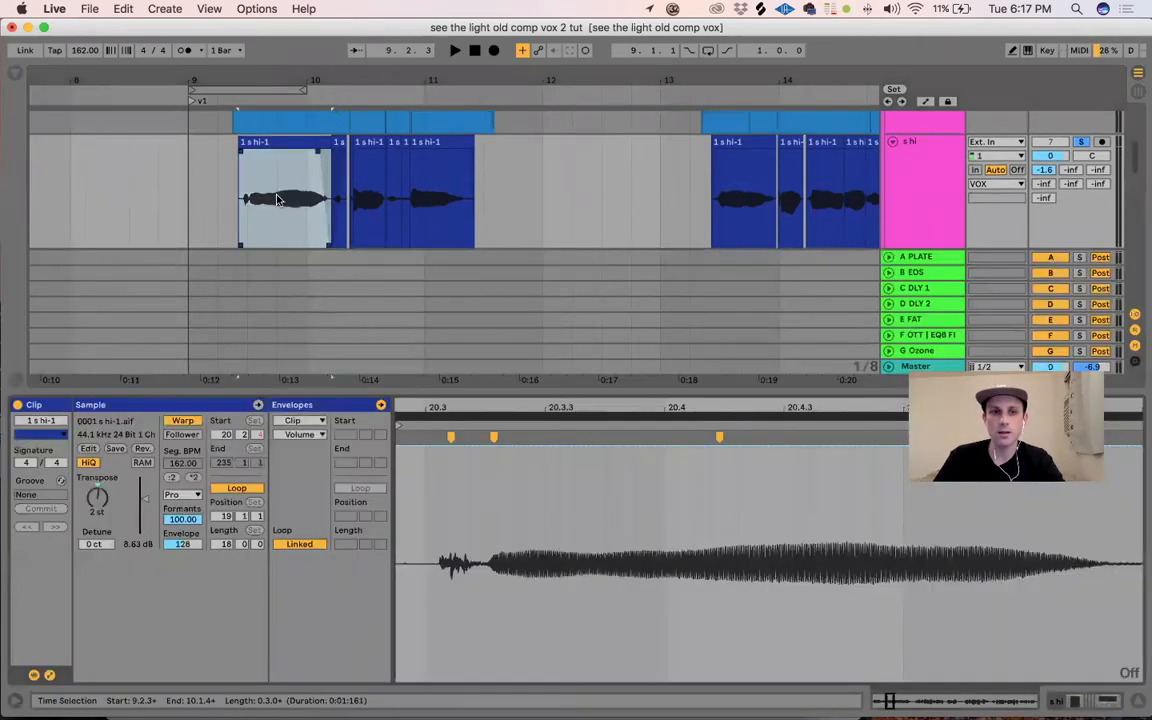
left_click(225, 80)
left_click_drag(225, 80, 225, 104)
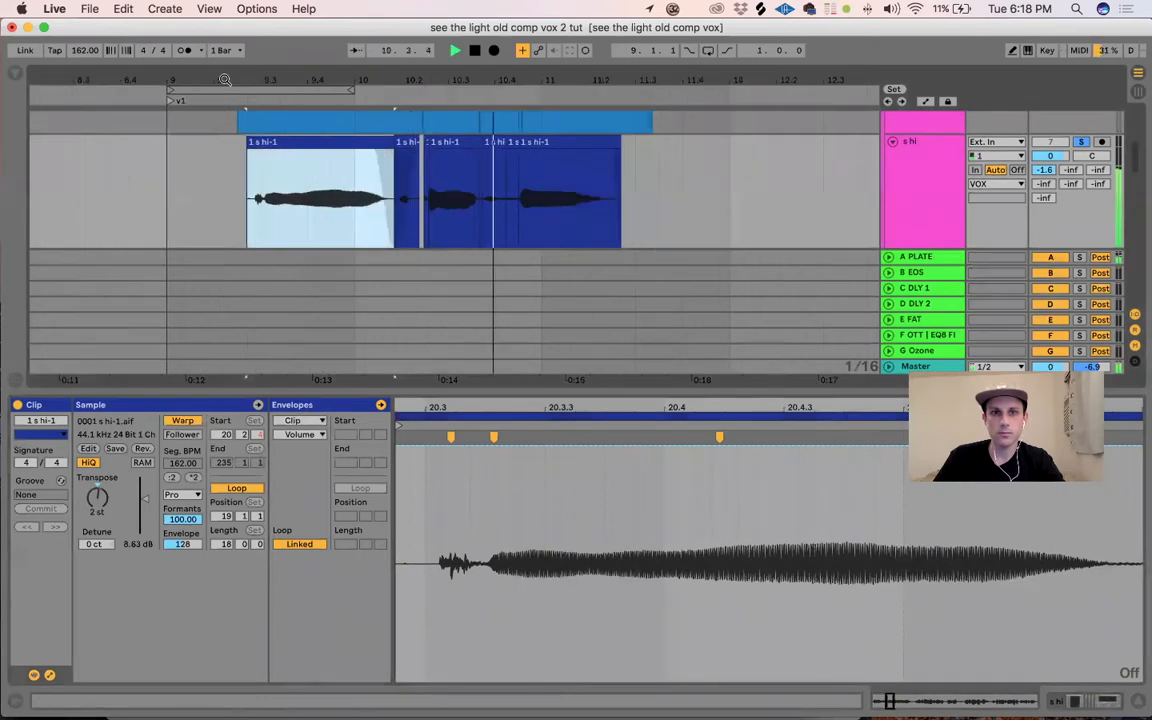
key("space")
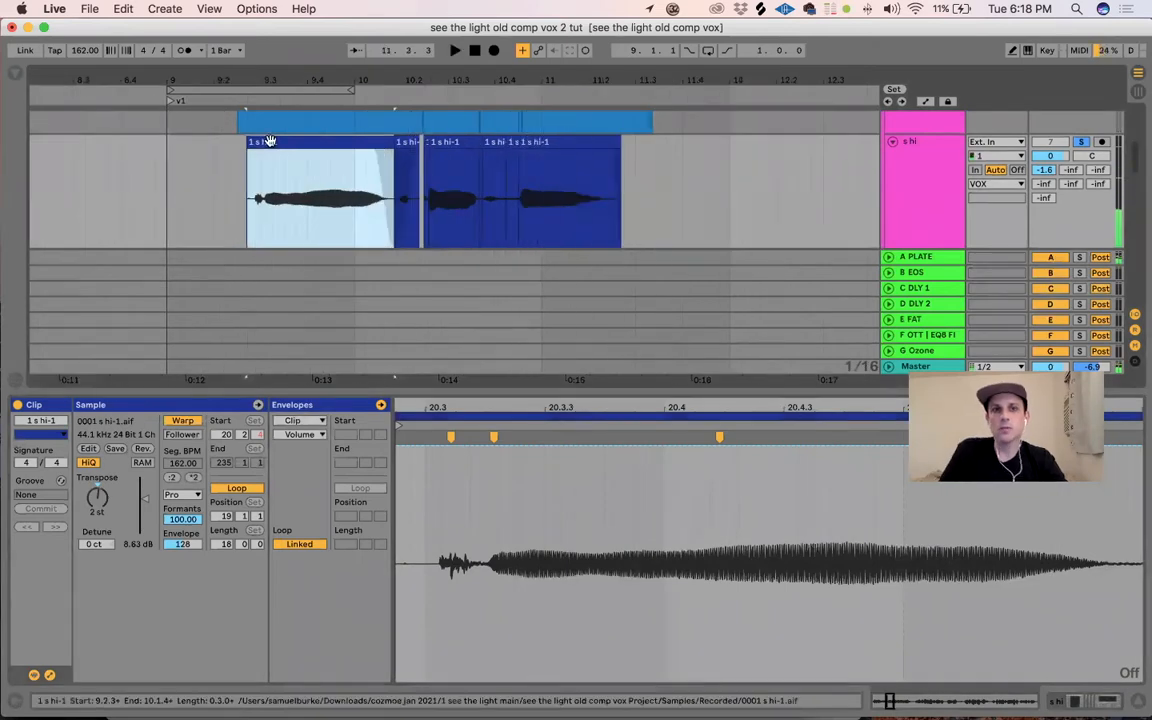
left_click(95, 497)
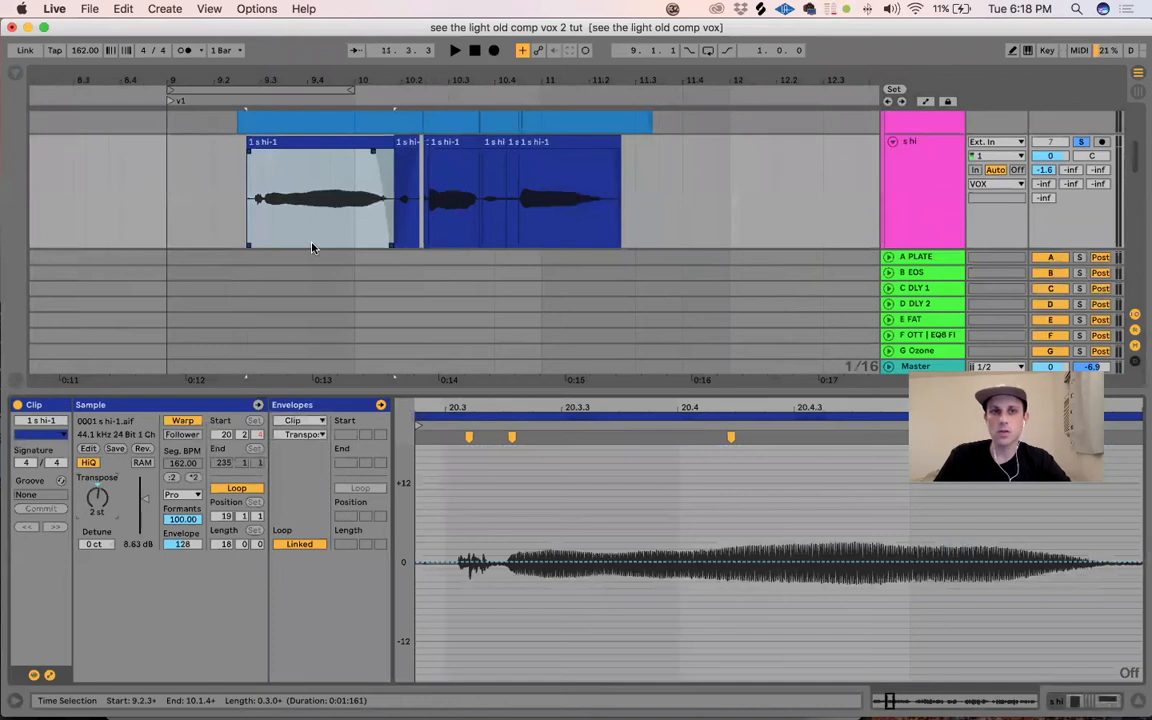
Step: Open the vintage guitar loop clip on the REF track, try transposing it to -4 st, and undo the last transposition
scroll(315, 242, "down", 15)
left_click(346, 131)
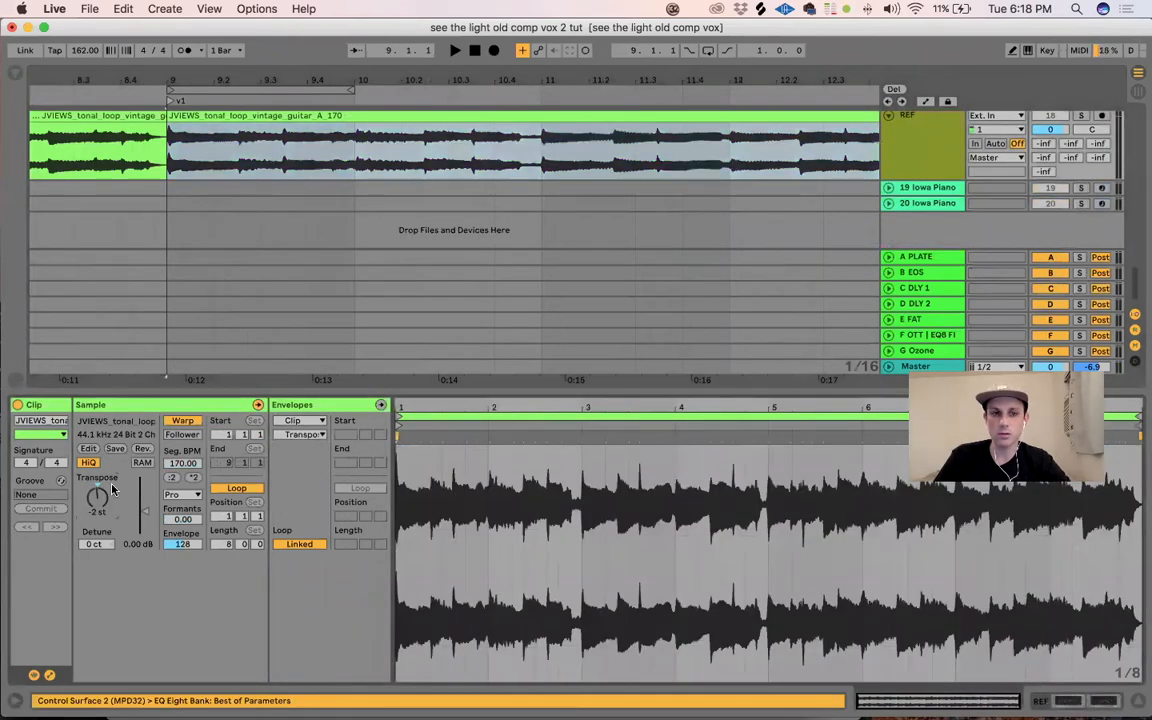
left_click(398, 172)
scroll(400, 176, "up", 5)
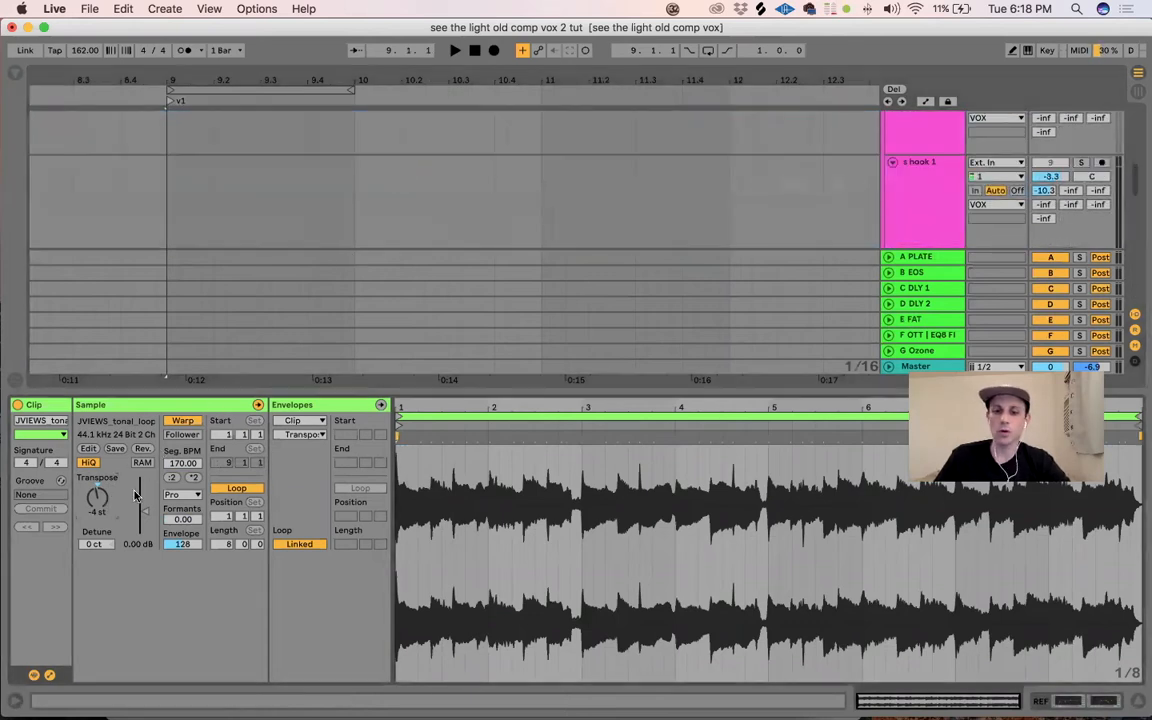
key("super+z")
Step: Compare the Transpose settings of the first s main and first s hi clips, and play the s hi phrase
left_click(224, 158)
scroll(224, 158, "up", 5)
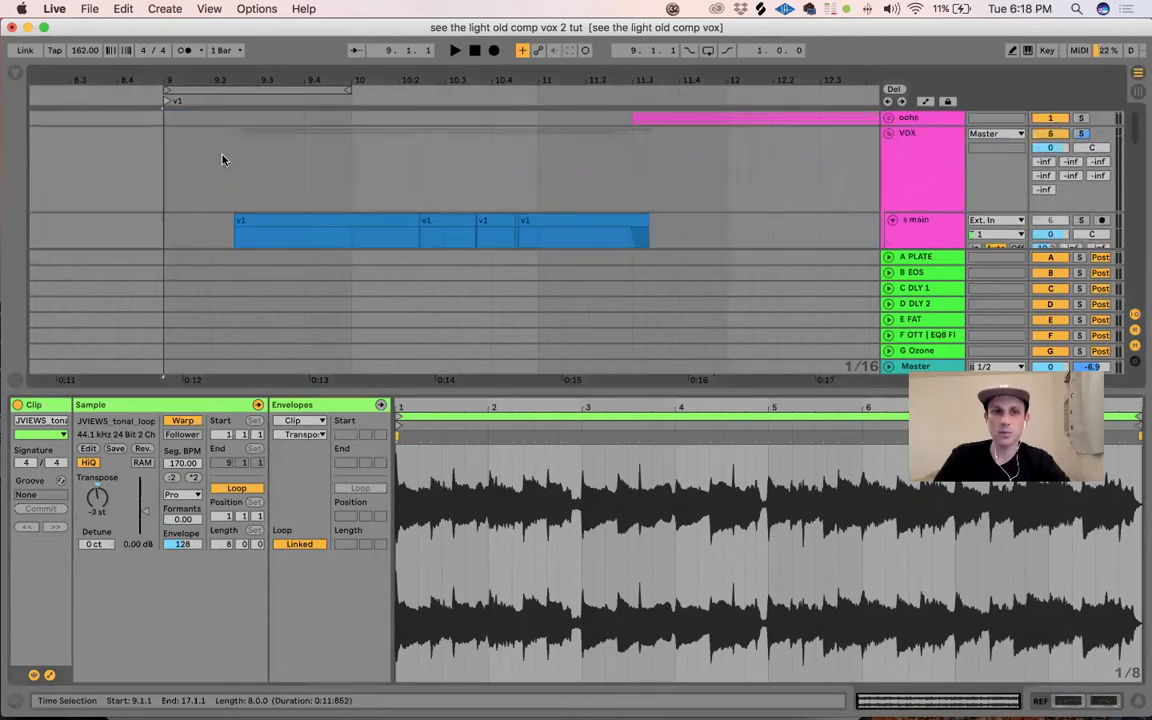
scroll(225, 160, "down", 2)
scroll(230, 165, "down", 1)
left_click(273, 147)
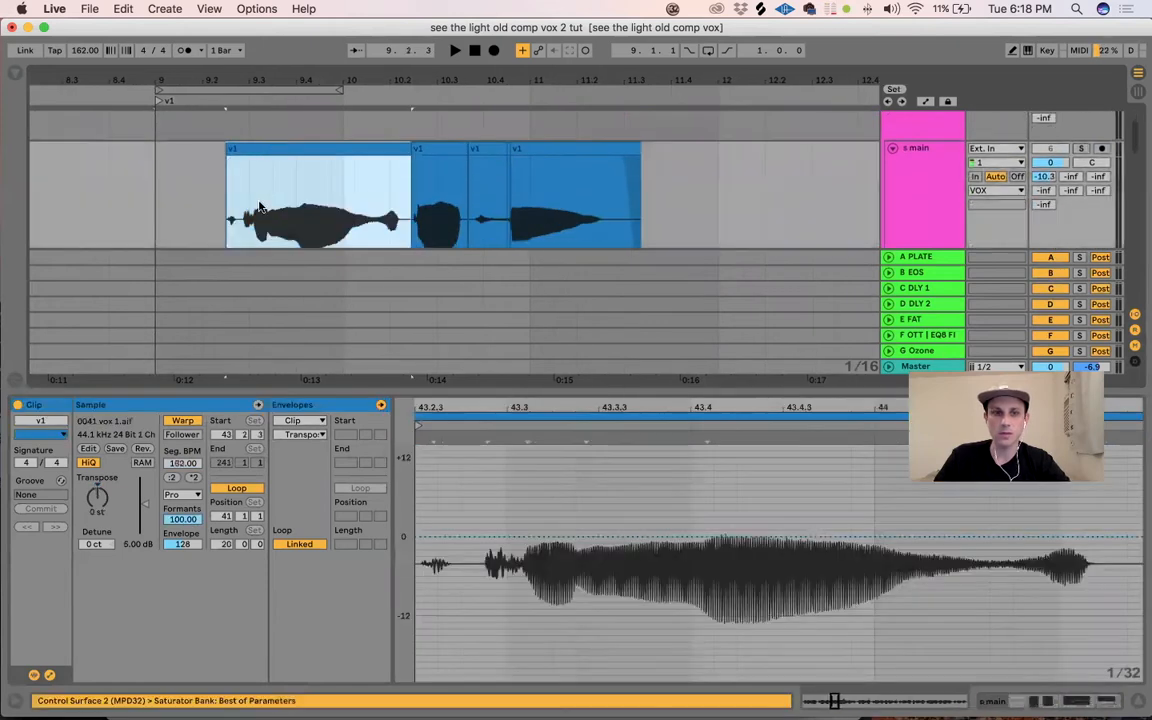
key("Down")
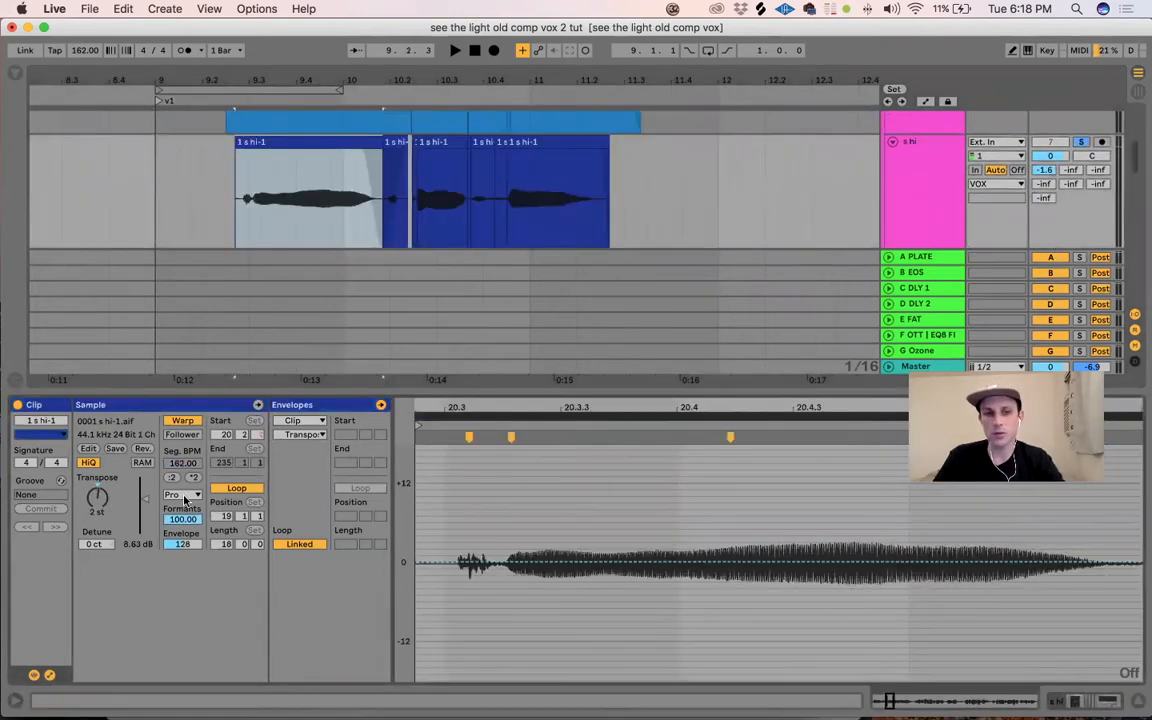
left_click(320, 144)
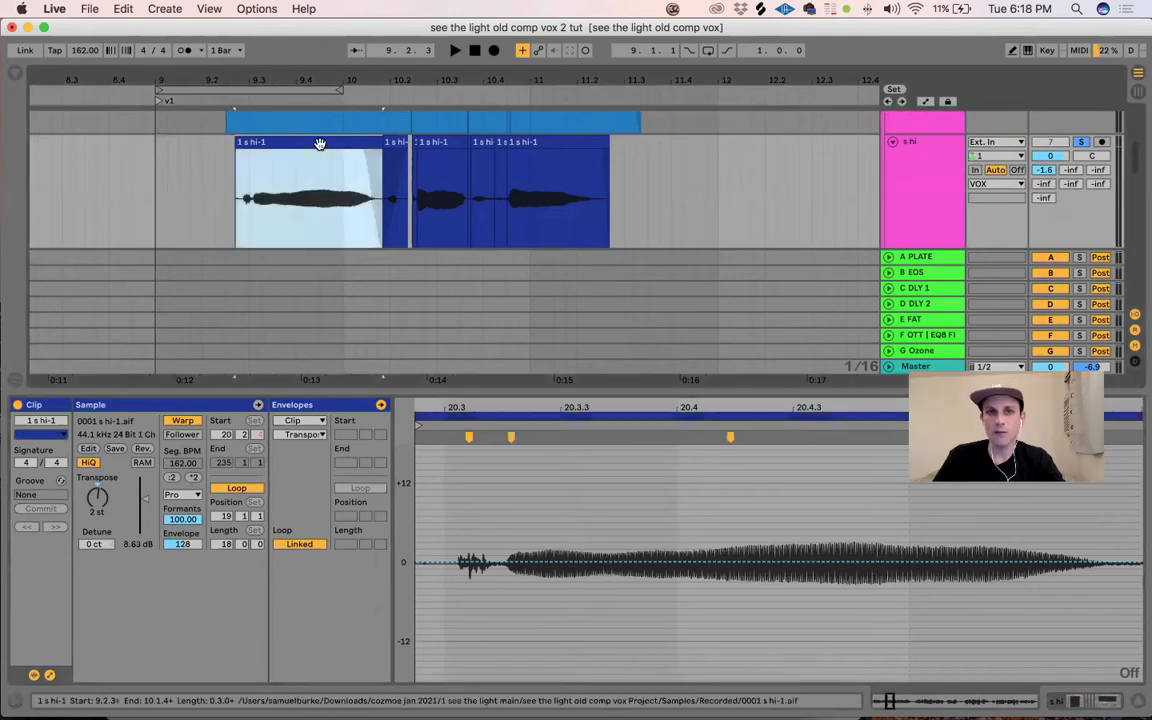
key("space")
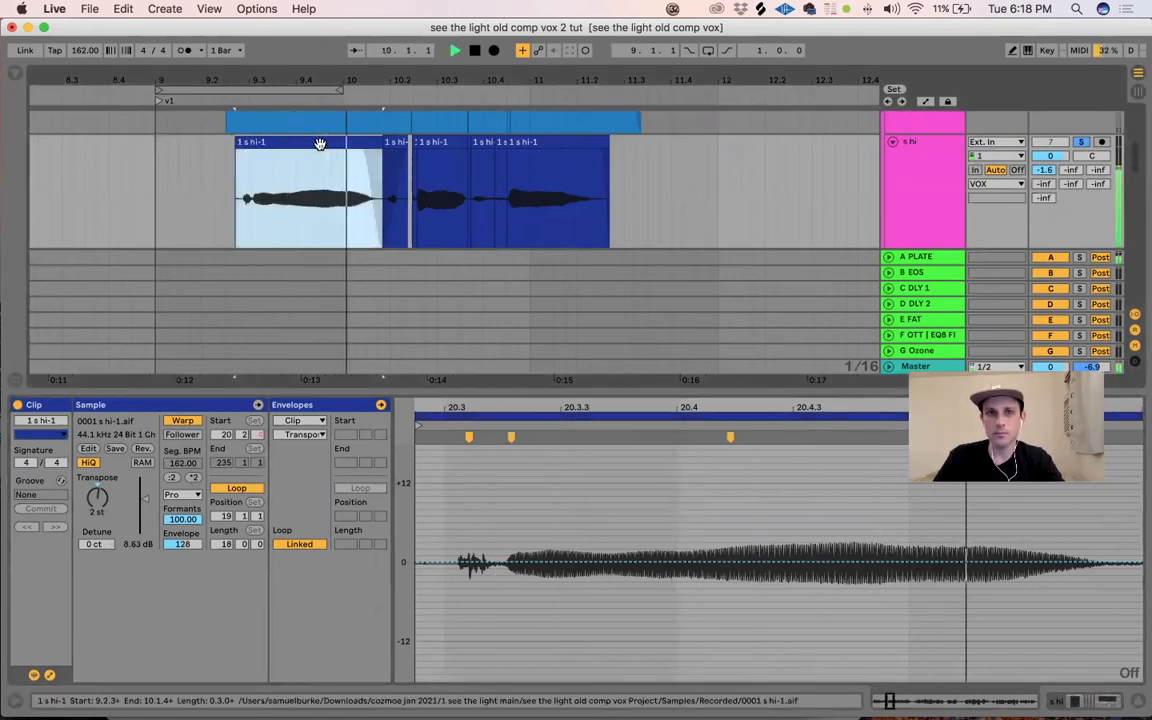
key("space")
Step: Compare the device chains of s main and s hi, and unfold EQ Eight and Delay on the s hi track
scroll(867, 168, "up", 3)
double_click(920, 149)
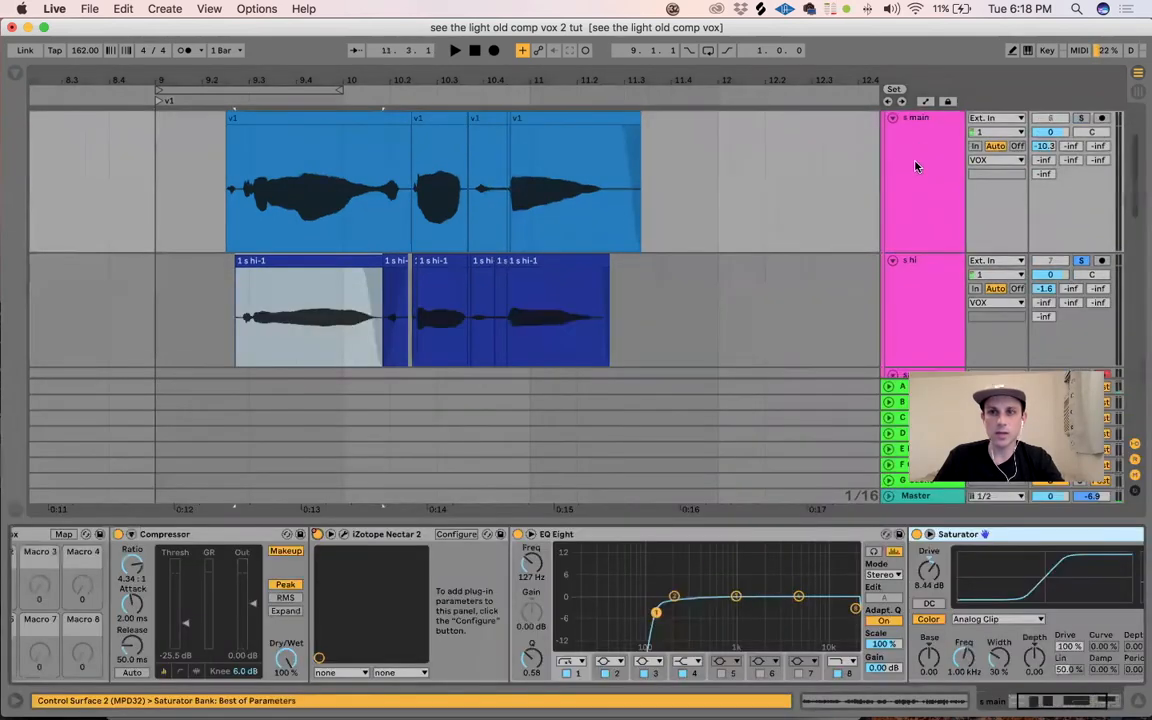
left_click(922, 140)
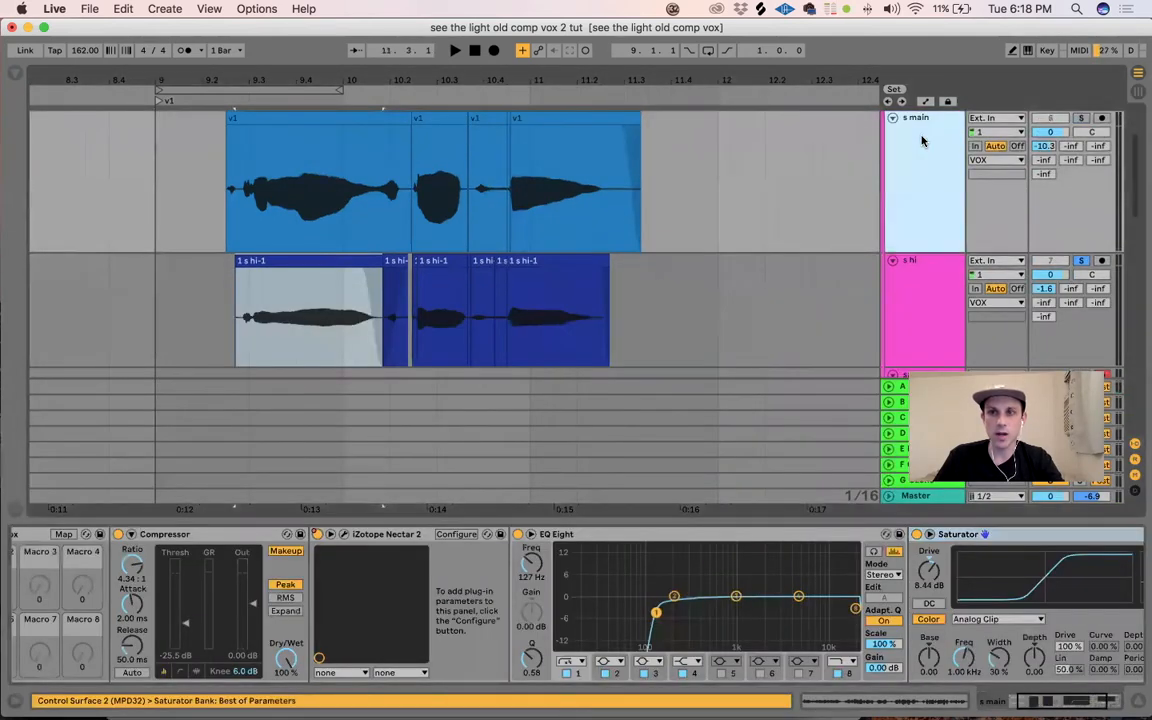
left_click(928, 260)
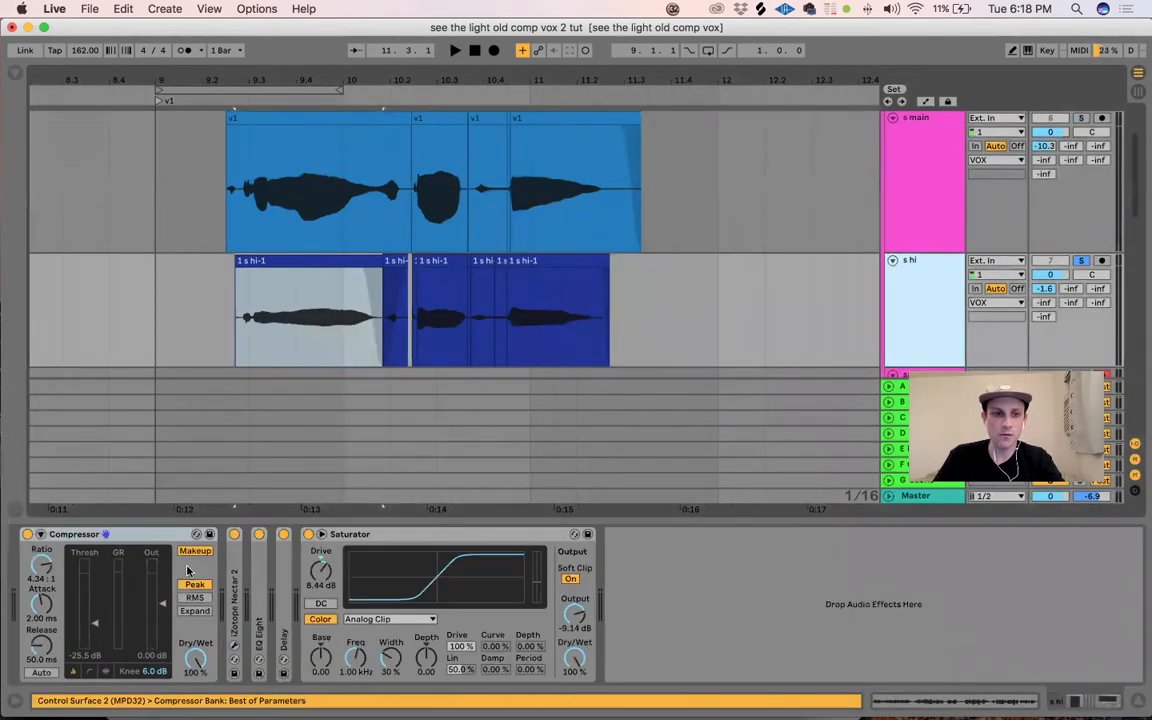
double_click(259, 600)
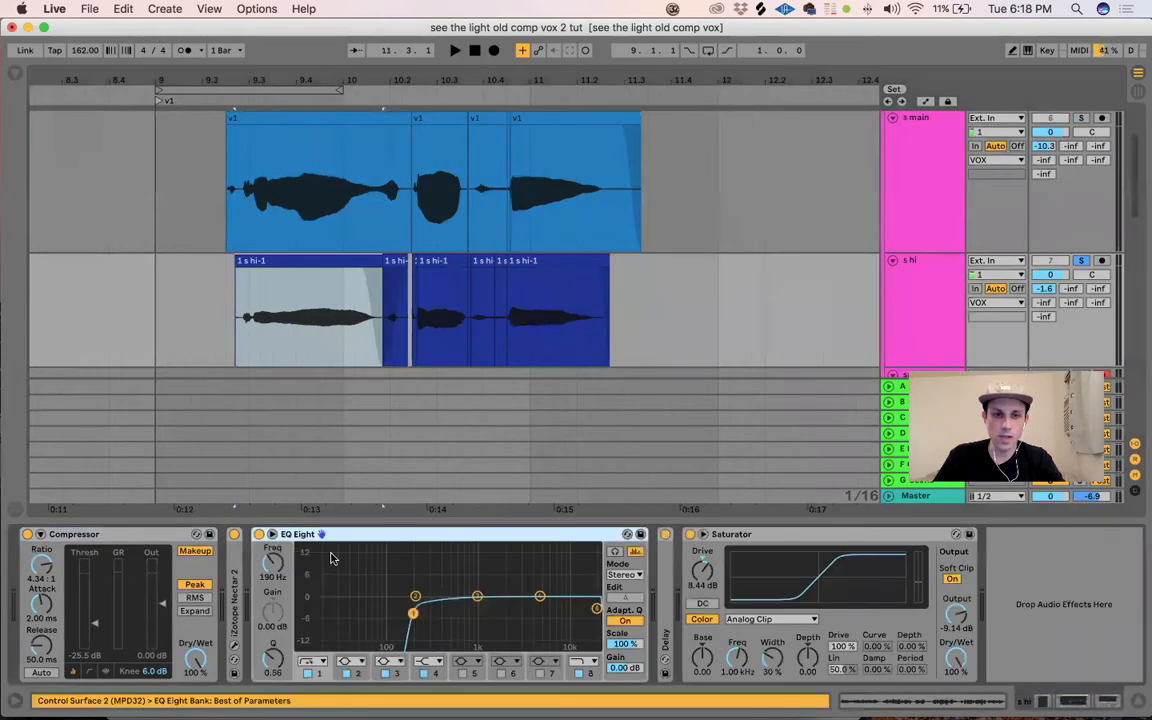
double_click(660, 577)
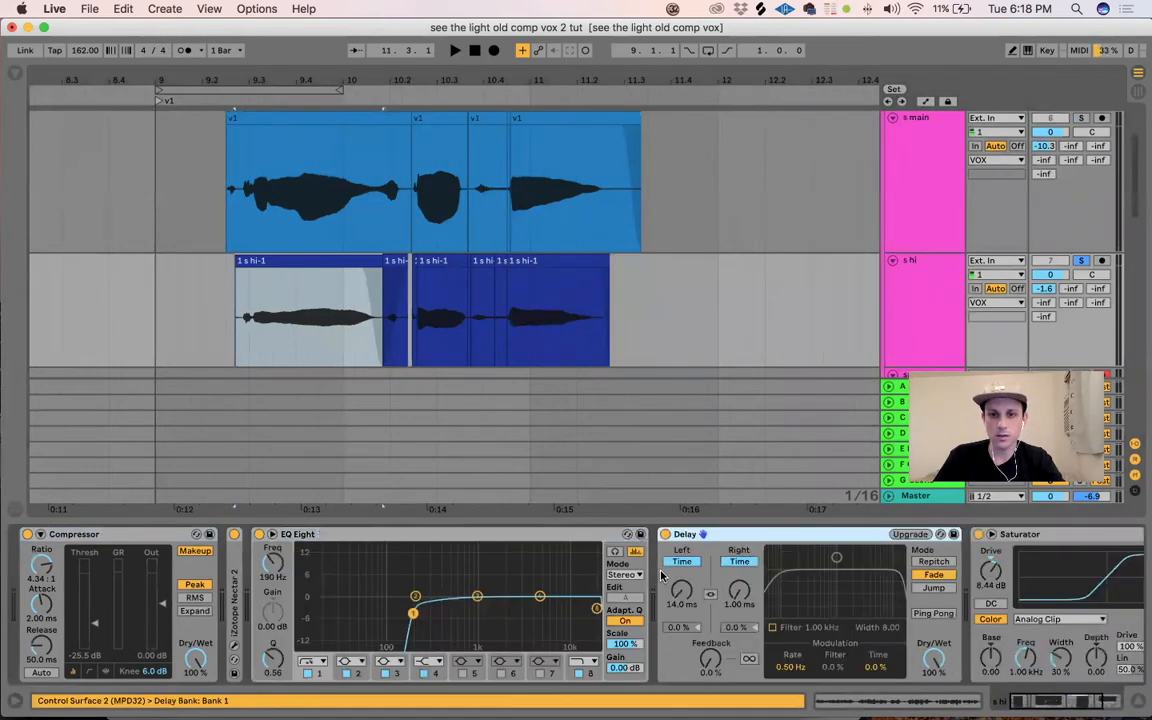
Step: Turn off the s hi Delay and play the phrase with s main and s hi soloed together
left_click(664, 534)
key("space")
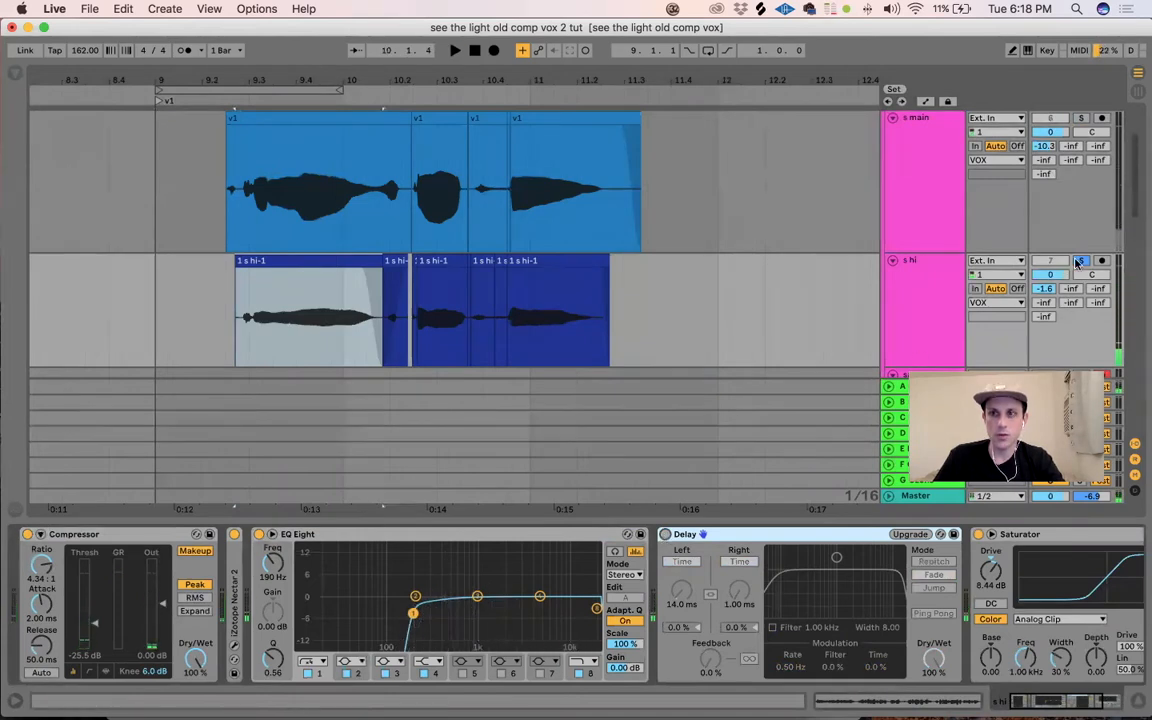
left_click(1073, 187)
left_click(1081, 118)
left_click(1081, 261, "super")
key("space")
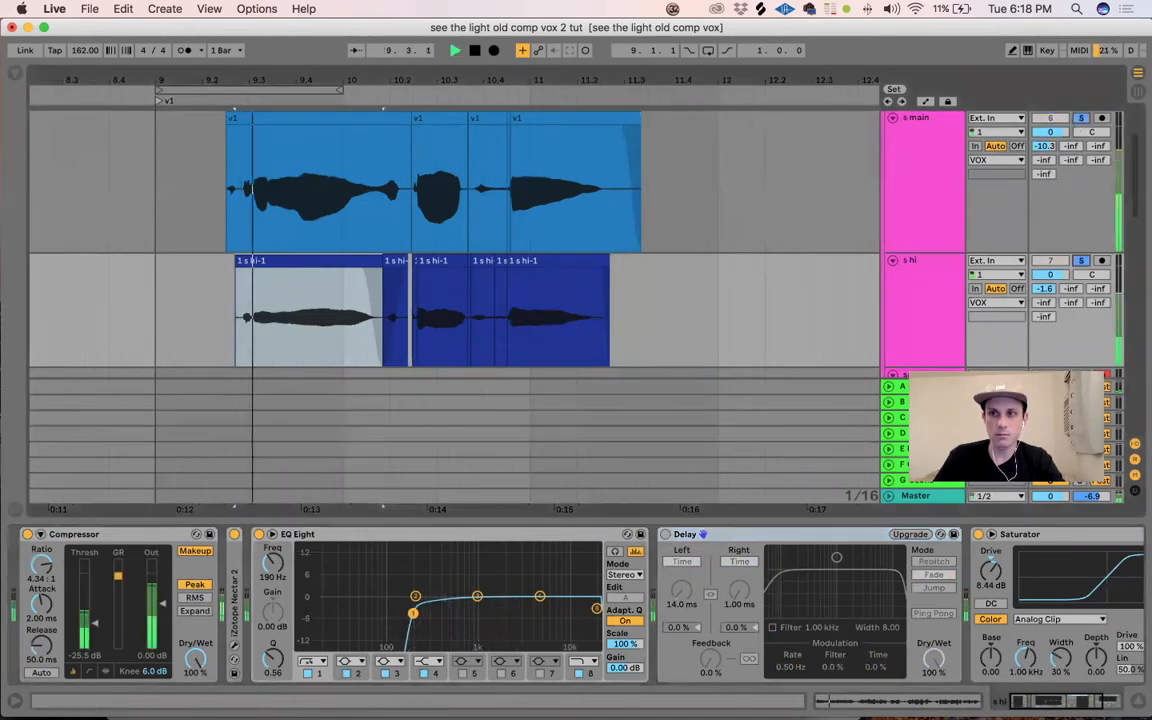
key("space")
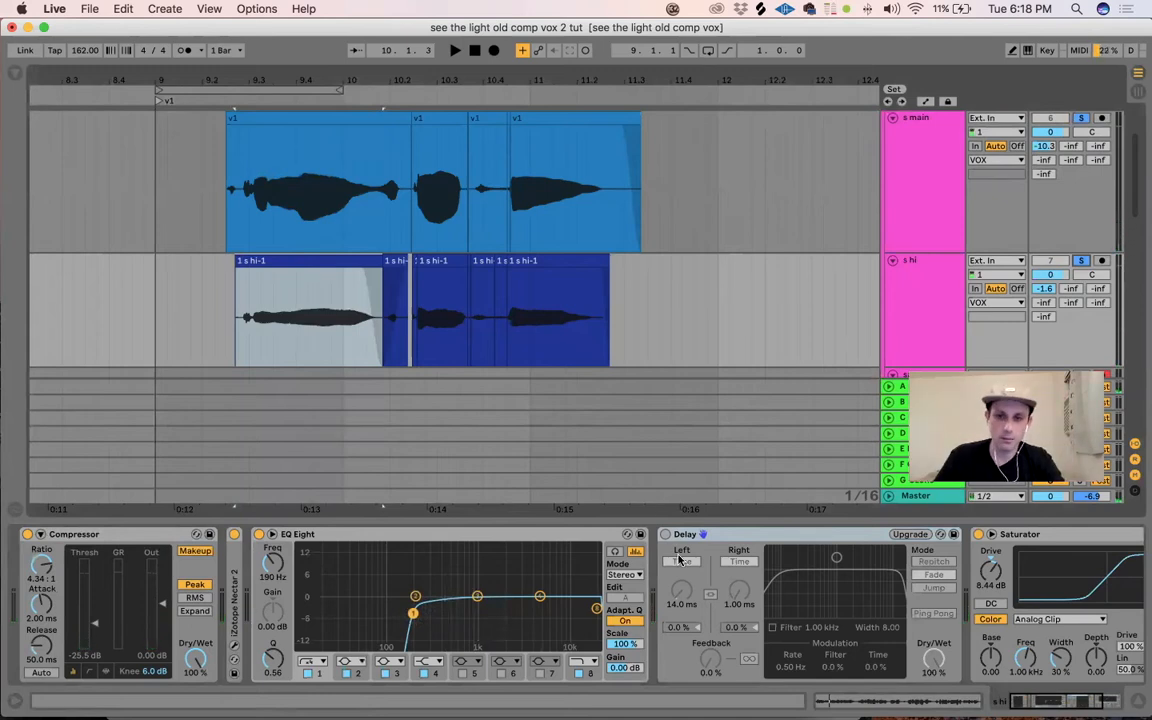
Step: Turn the s hi Delay back on and play the same phrase for comparison
left_click(666, 535)
key("space")
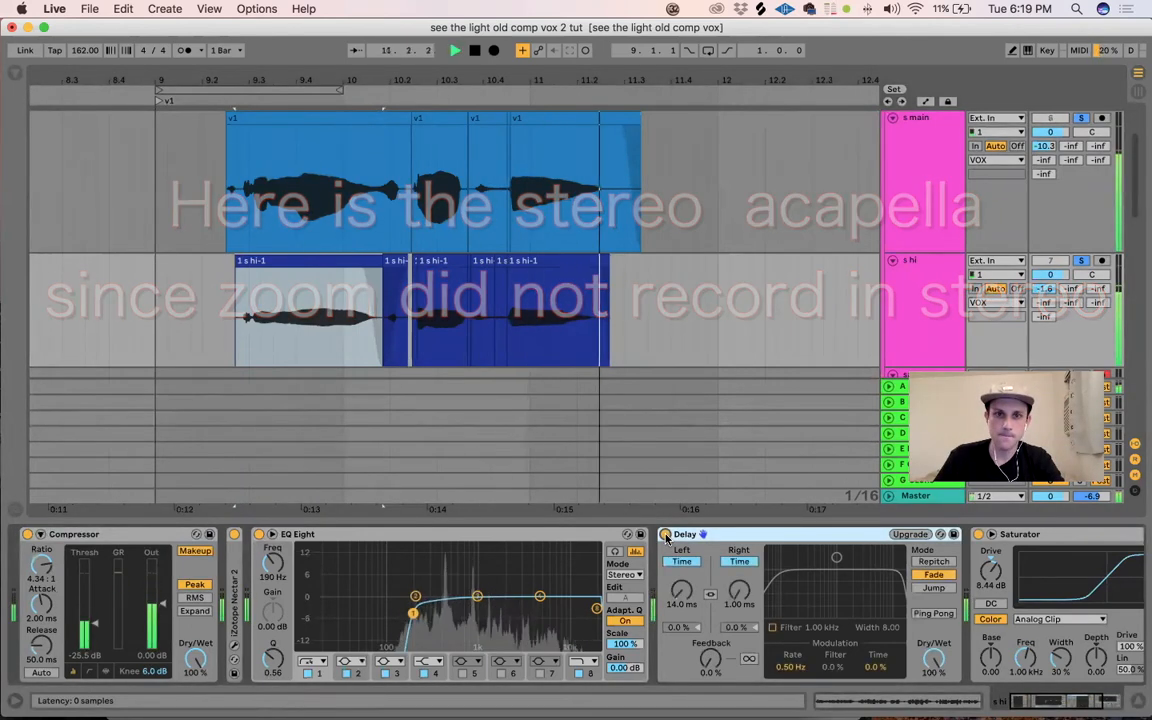
key("space")
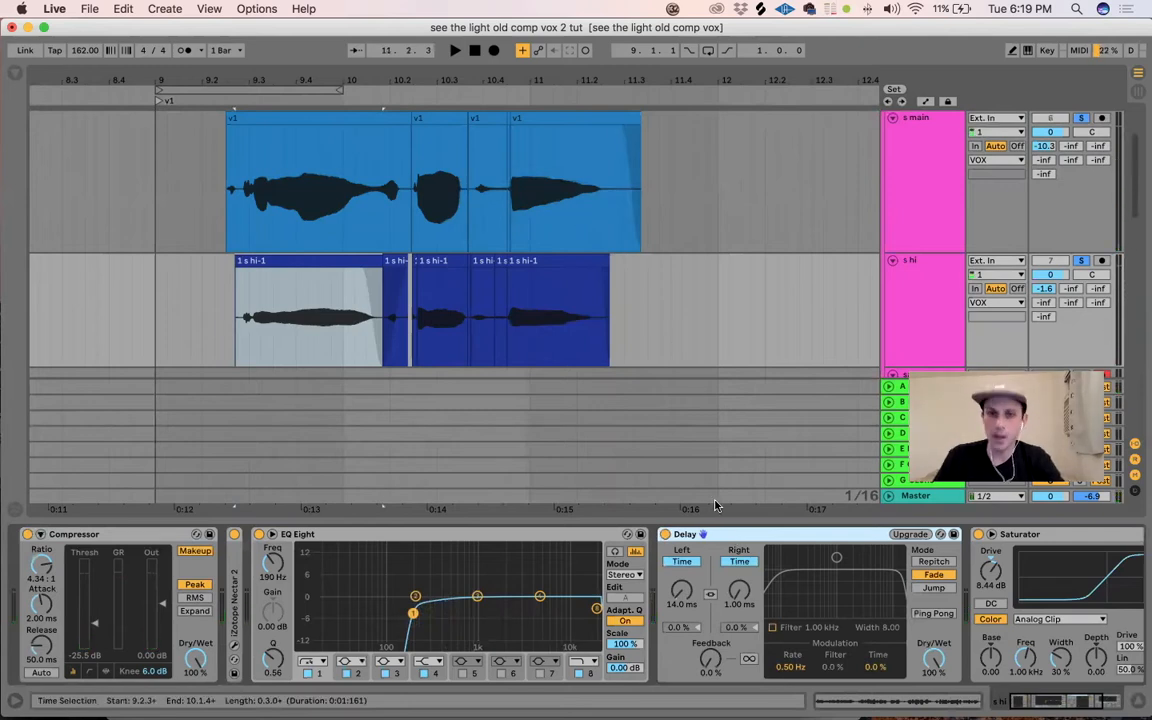
Step: Review the s hi device chain, unfold Nectar 2, and view its Pitch module settings before closing the plug-in window
scroll(988, 592, "right", 4)
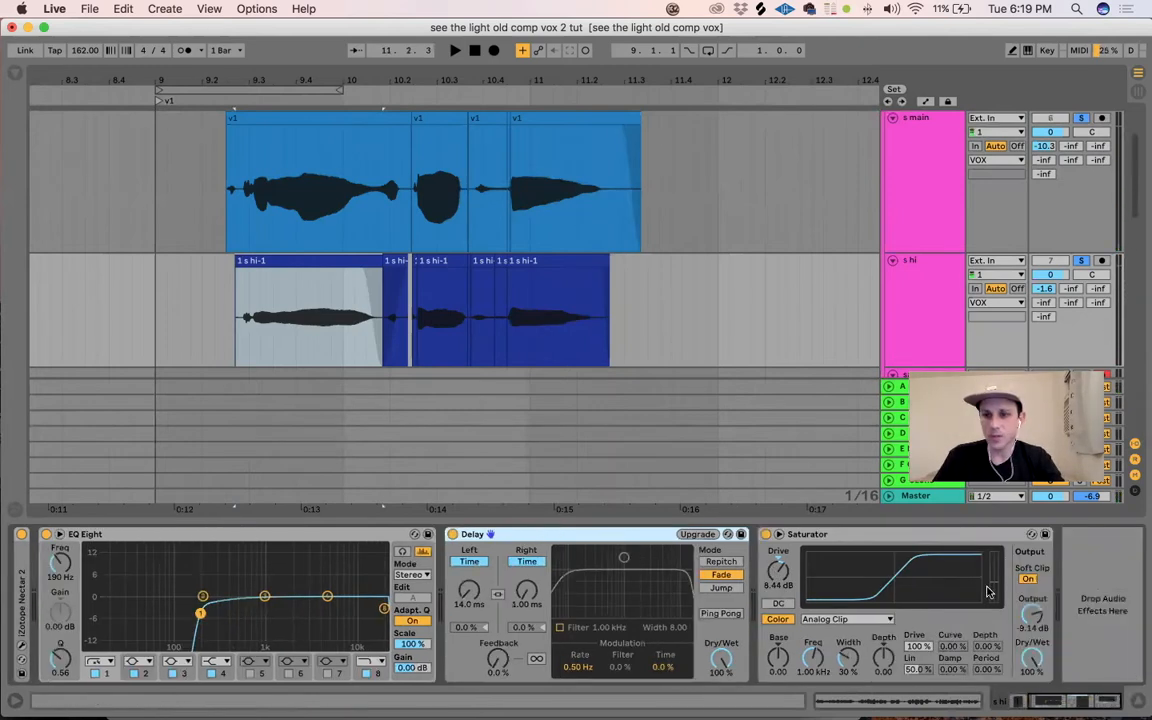
scroll(843, 593, "left", 3)
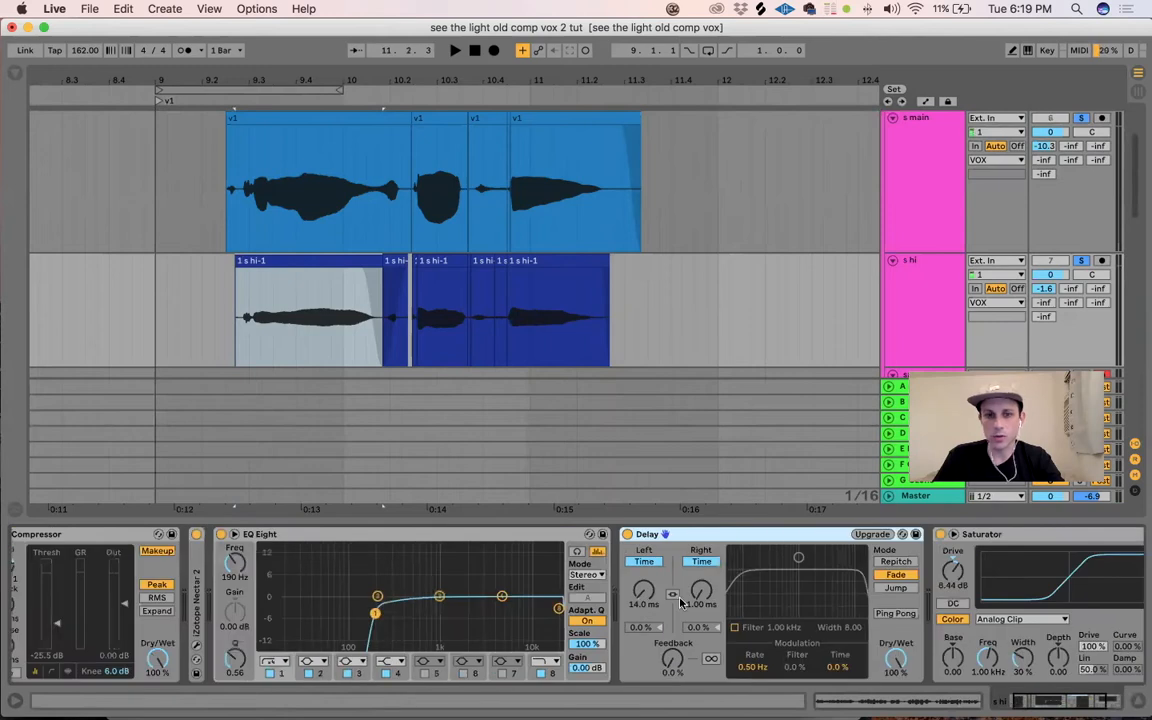
scroll(245, 567, "left", 1)
double_click(205, 564)
left_click(236, 535)
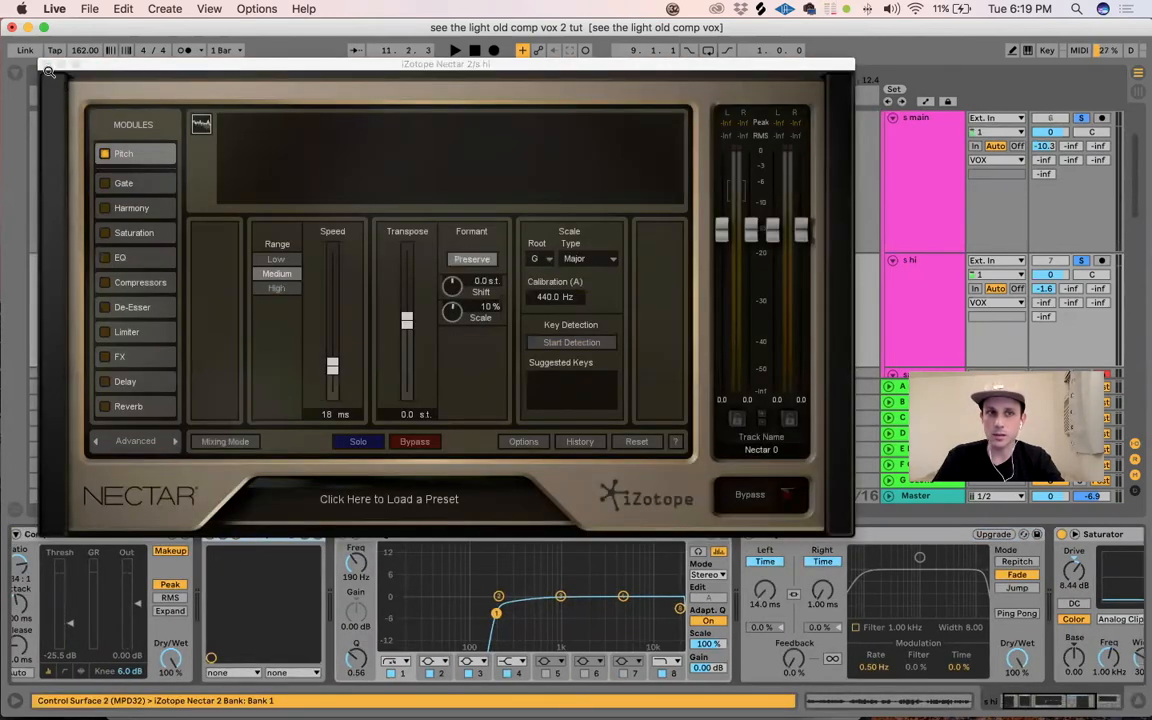
left_click(47, 66)
key("x")
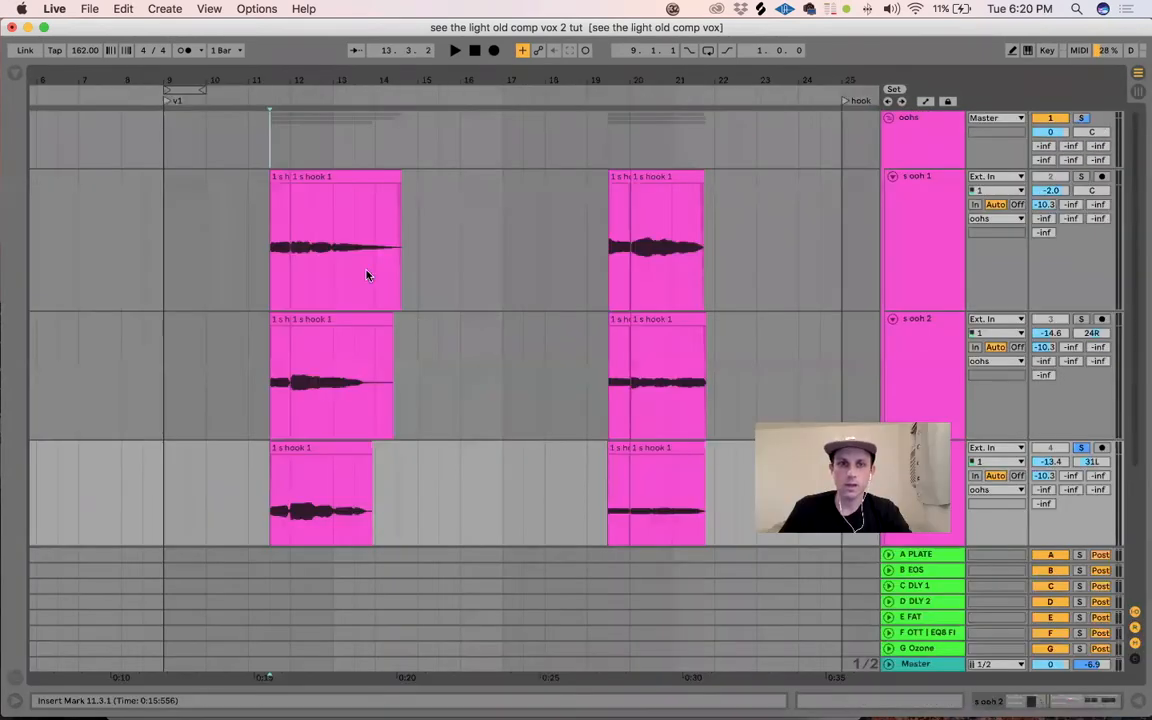
Step: Solo the whole oohs group and play its harmony tracks together from 11.3.1
left_click(1082, 118)
left_click(1082, 118)
key("space")
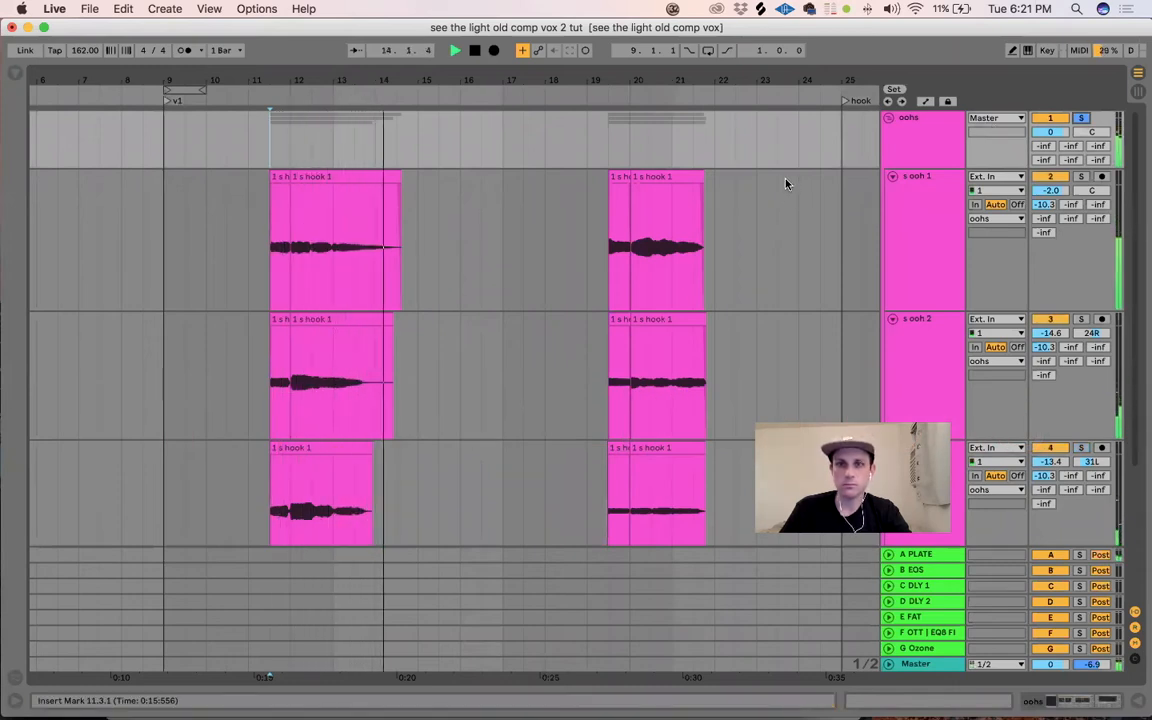
key("space")
Step: Solo the s ooh 1 track and examine its device chain from the see the light sam vox rack through Saturator
left_click(935, 215)
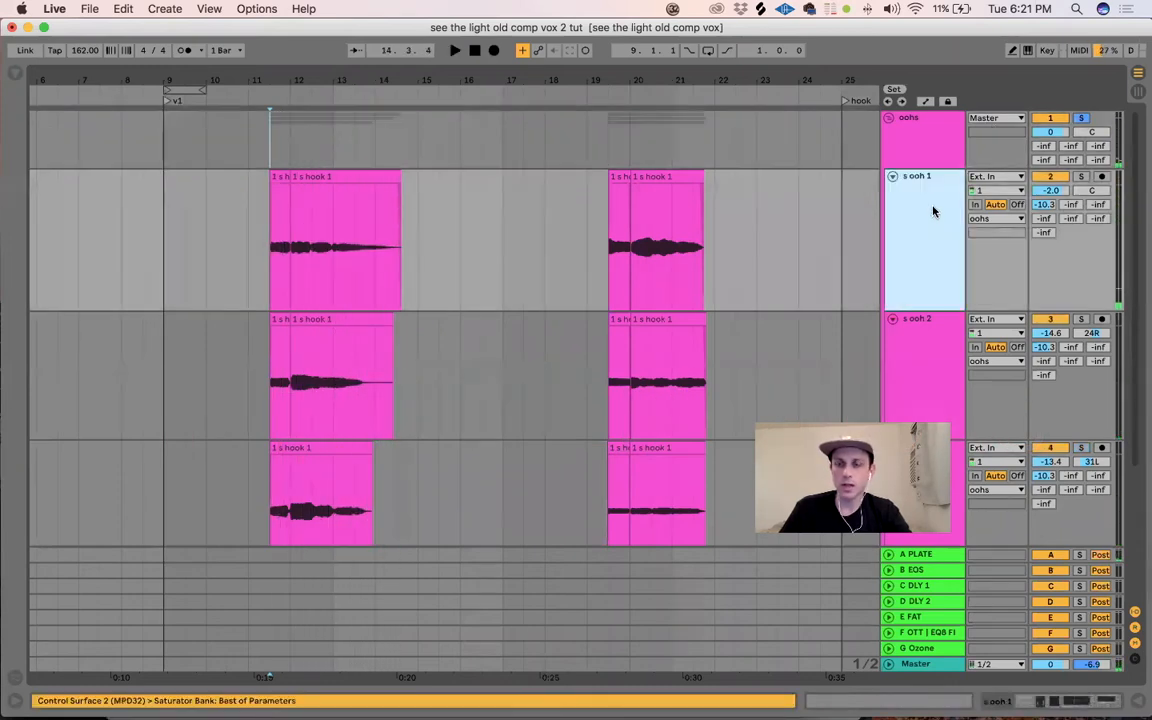
double_click(935, 214)
left_click(943, 206)
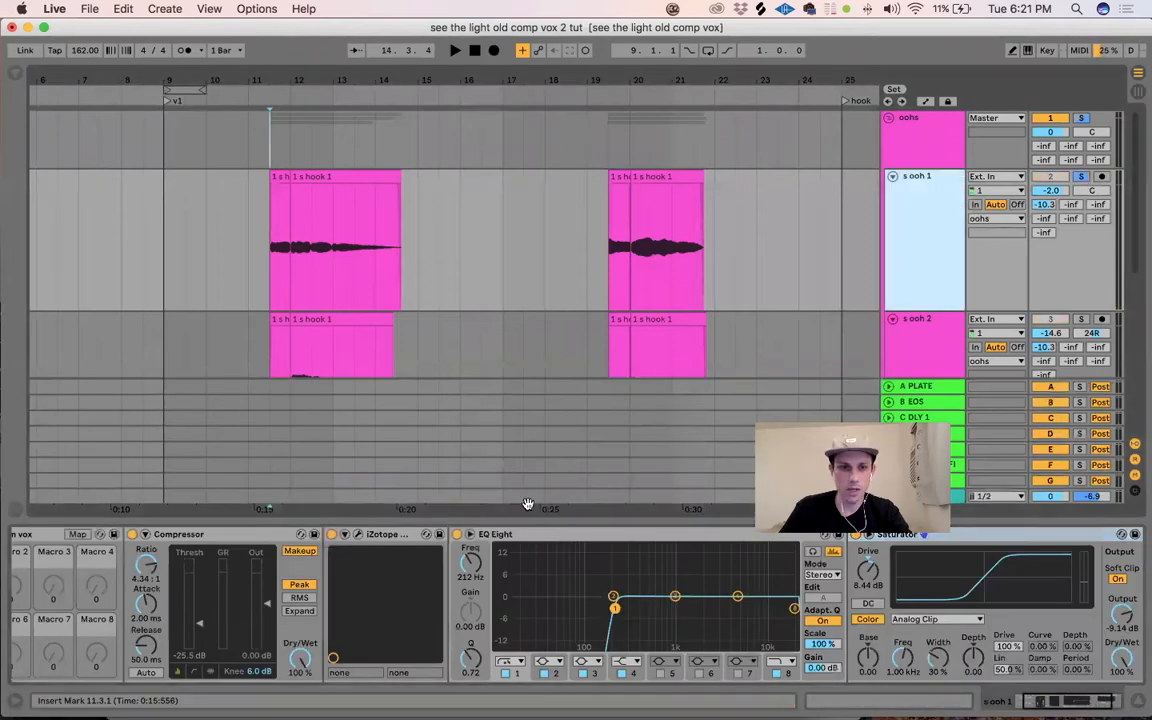
scroll(161, 584, "left", 3)
scroll(161, 584, "right", 4)
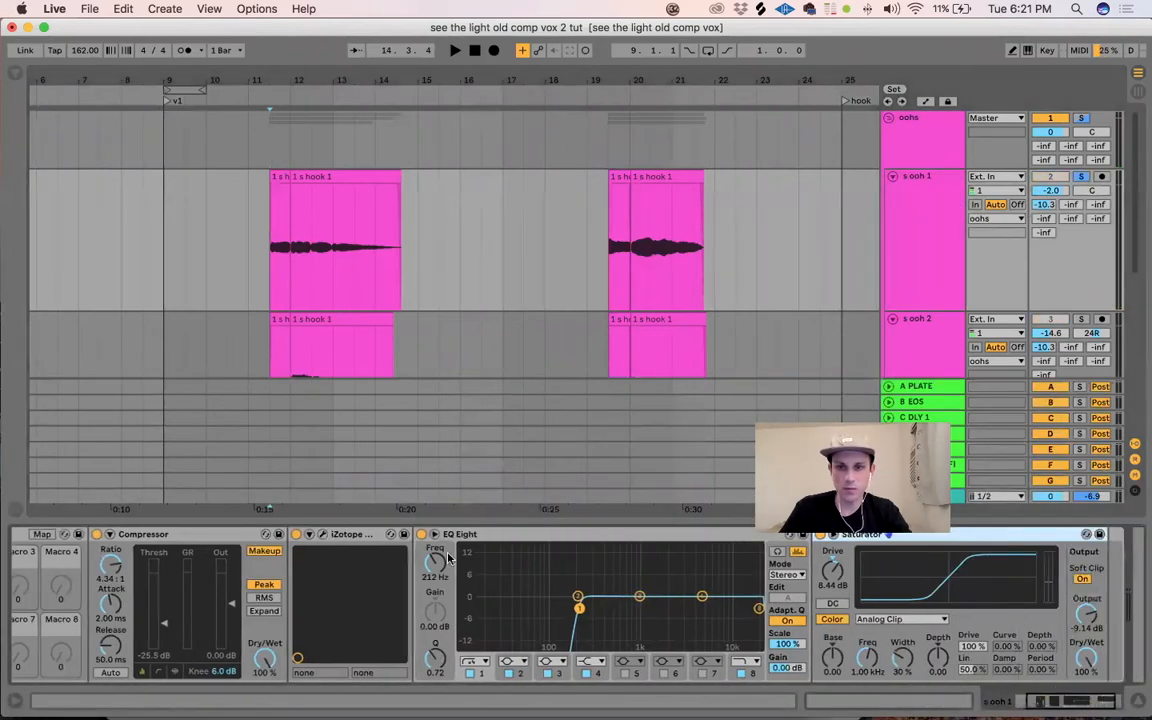
left_click(1032, 191)
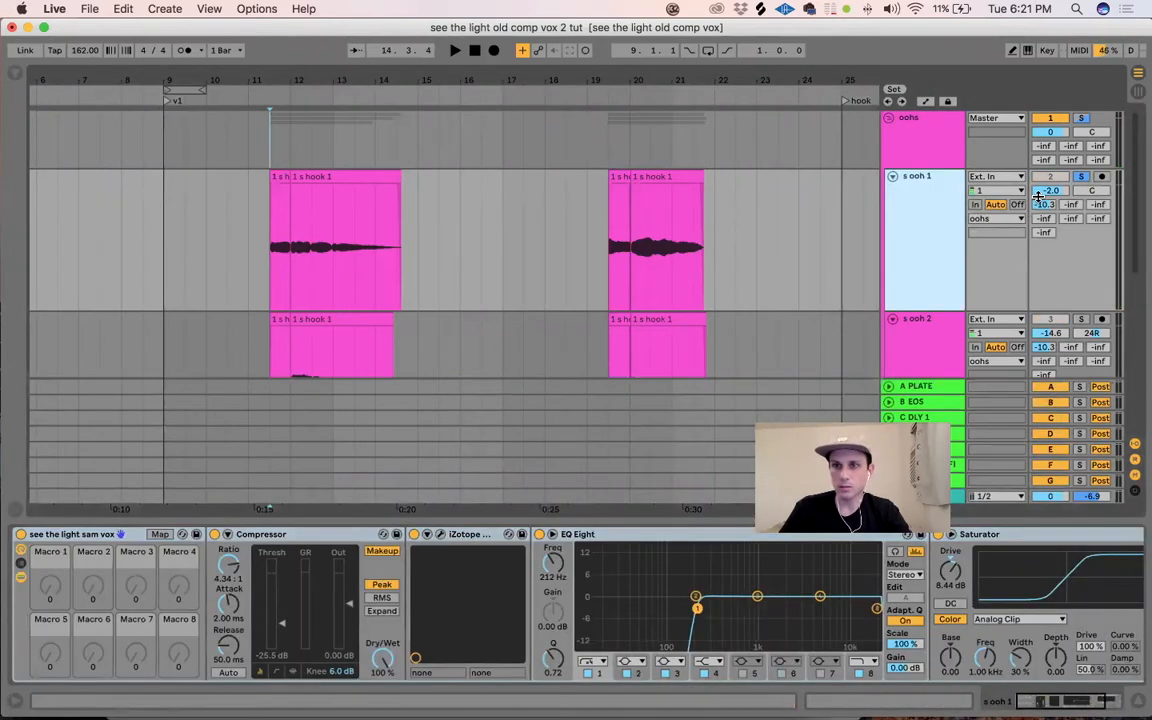
Step: Solo the s ooh 2 track panned 24R and play its part from 11.3.1
left_click(853, 315)
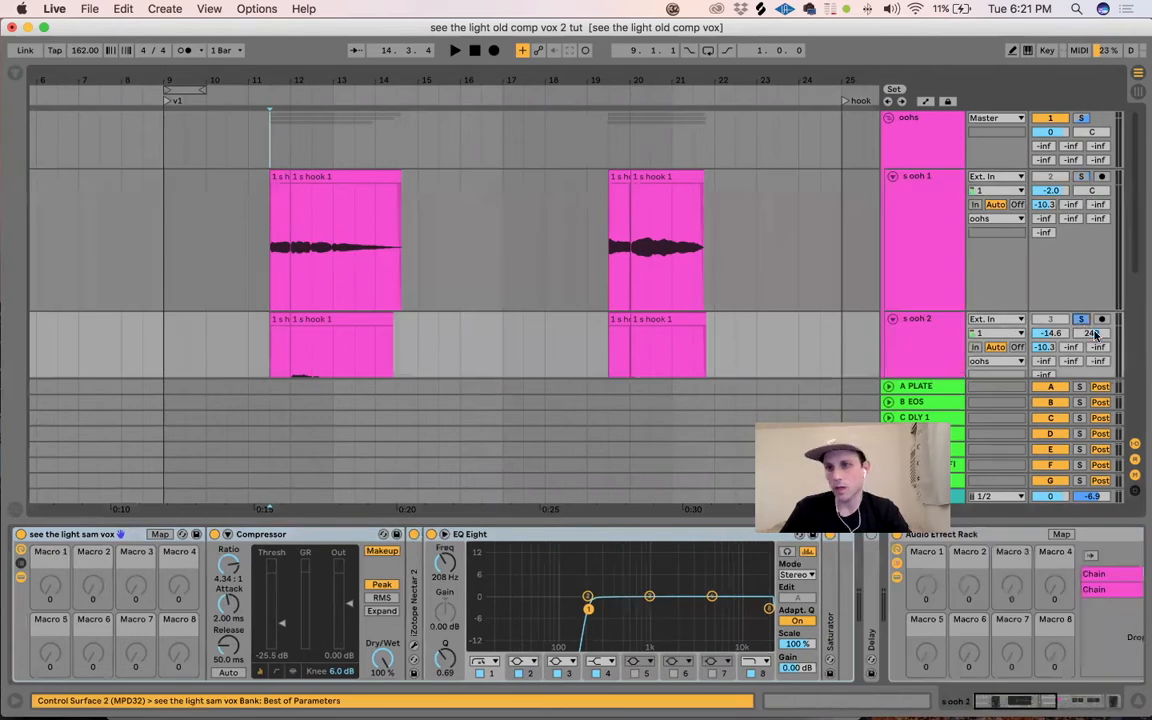
key("space")
scroll(929, 300, "down", 2)
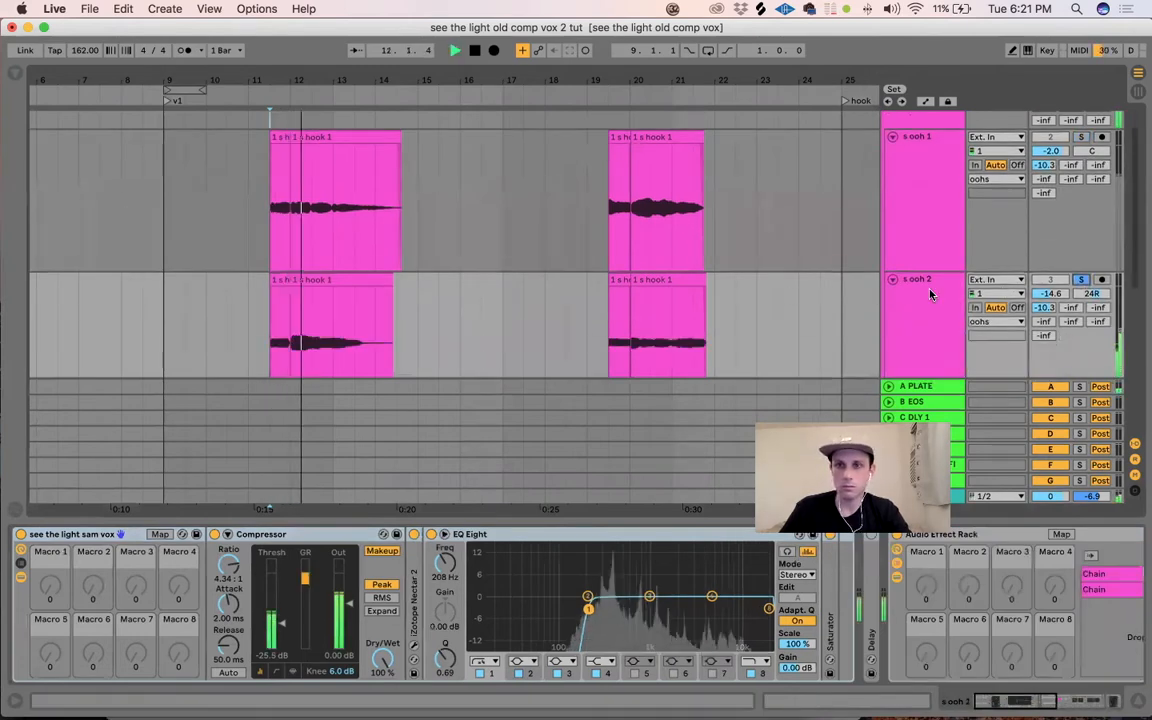
left_click(929, 293)
key("space")
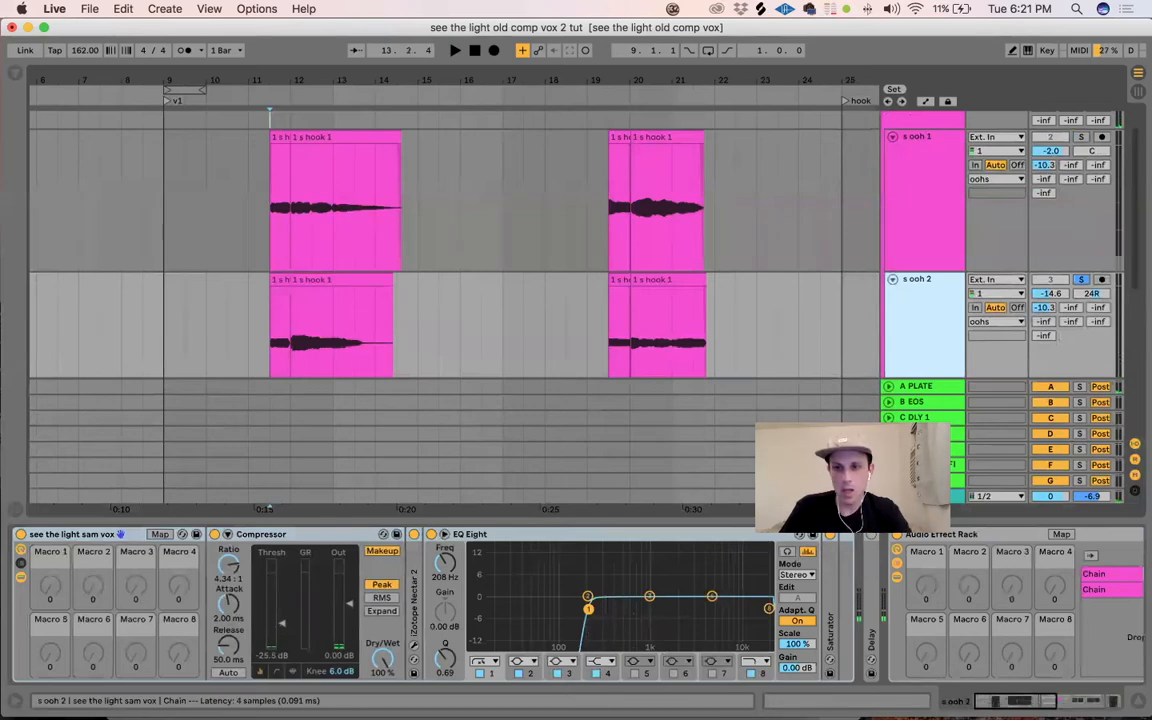
Step: Examine both chains of the Audio Effect Rack on the s ooh 2 track panned 24R, including the Reverb and Compressor settings
scroll(930, 578, "right", 5)
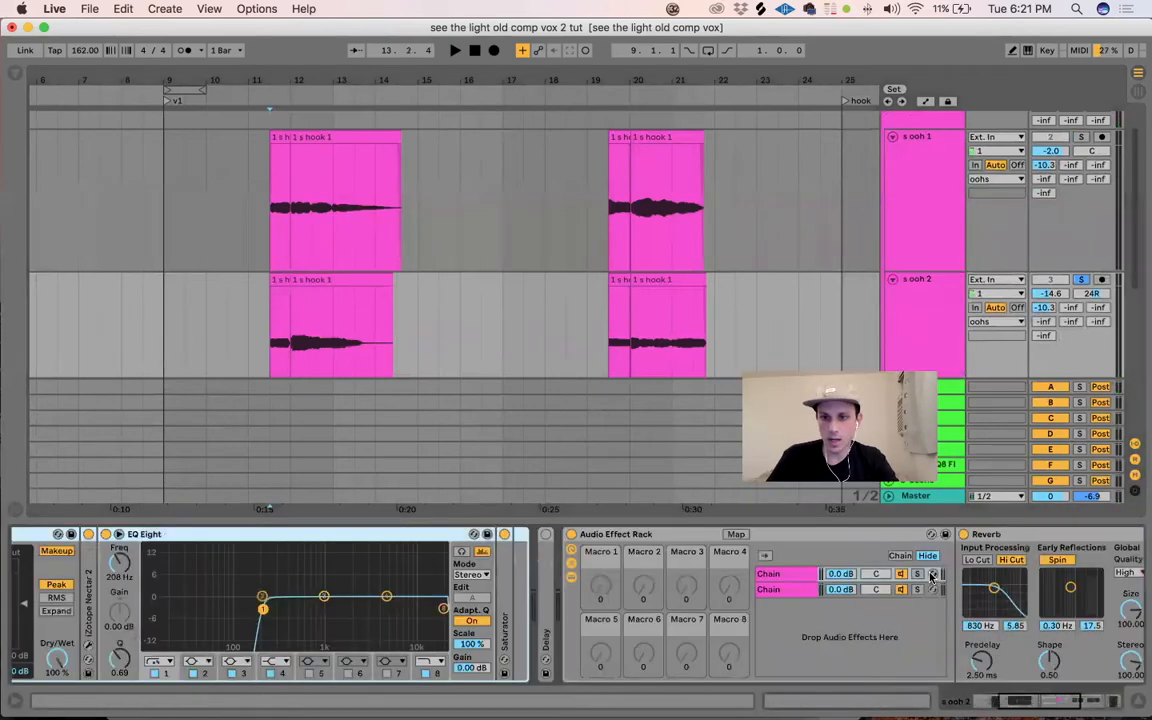
left_click(442, 589)
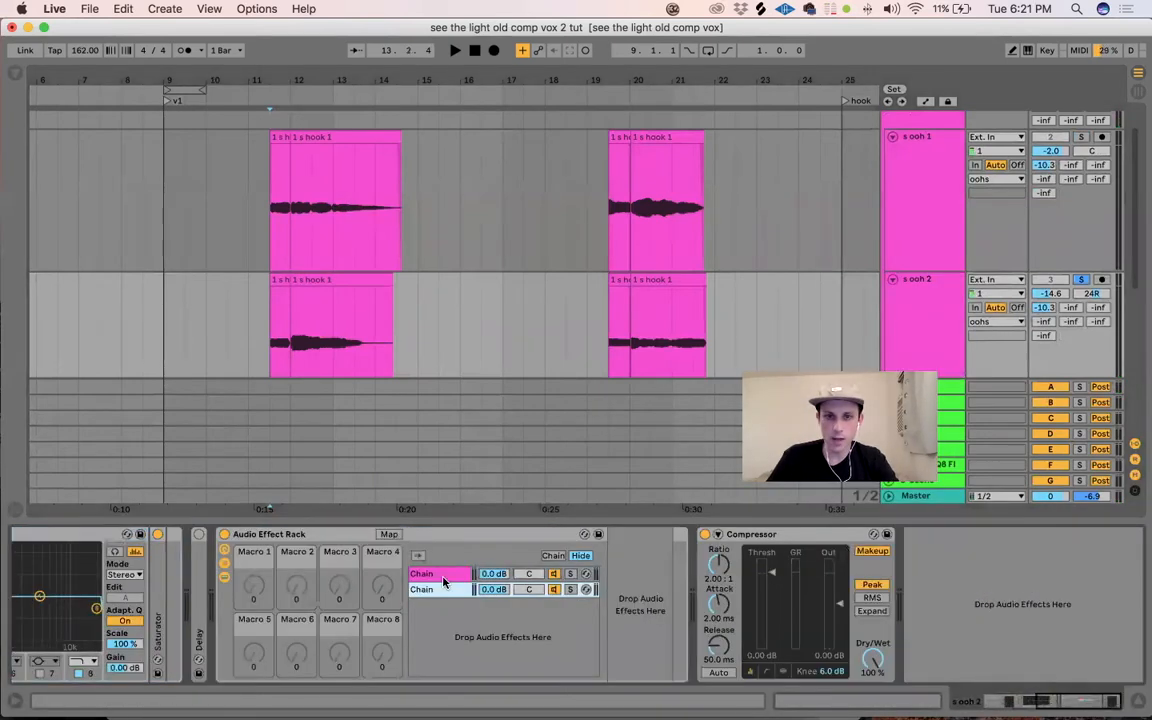
left_click(443, 590)
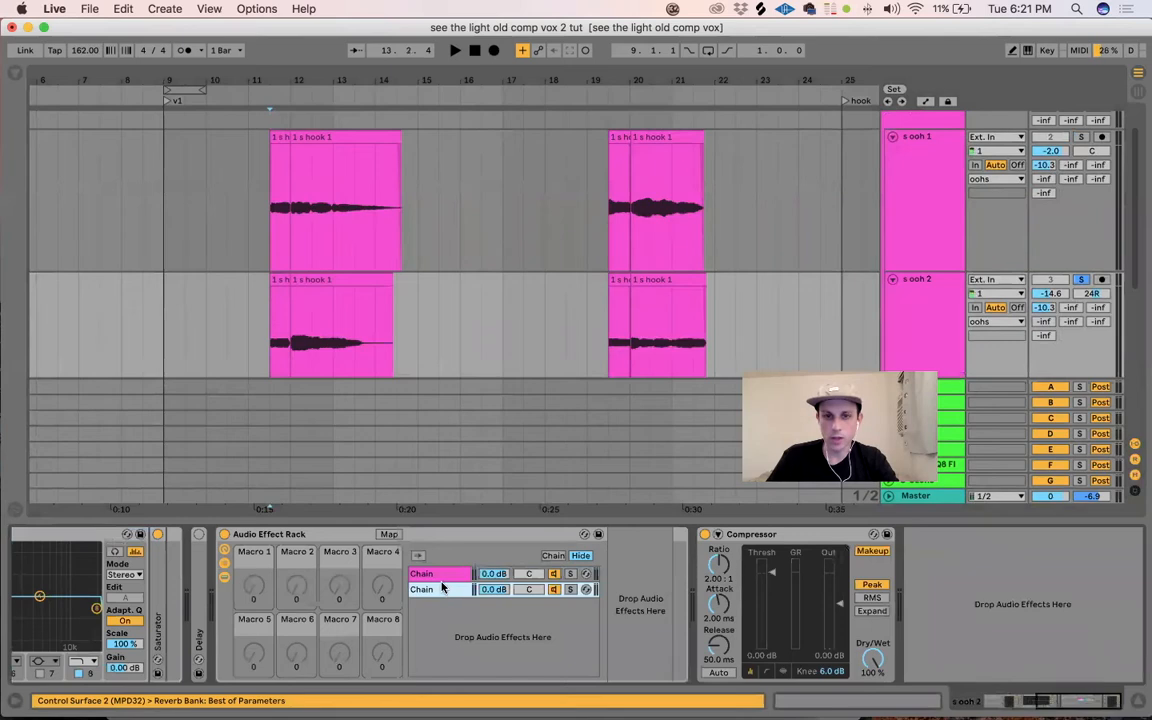
left_click(442, 578)
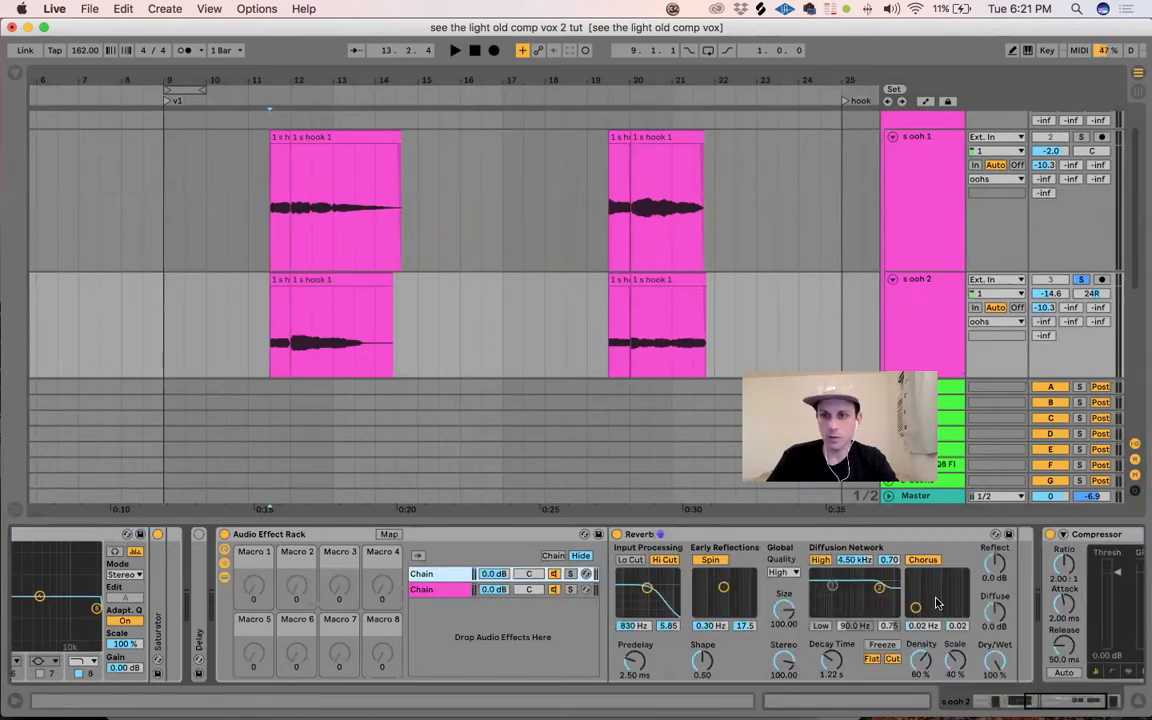
scroll(800, 560, "right", 5)
scroll(457, 578, "left", 15)
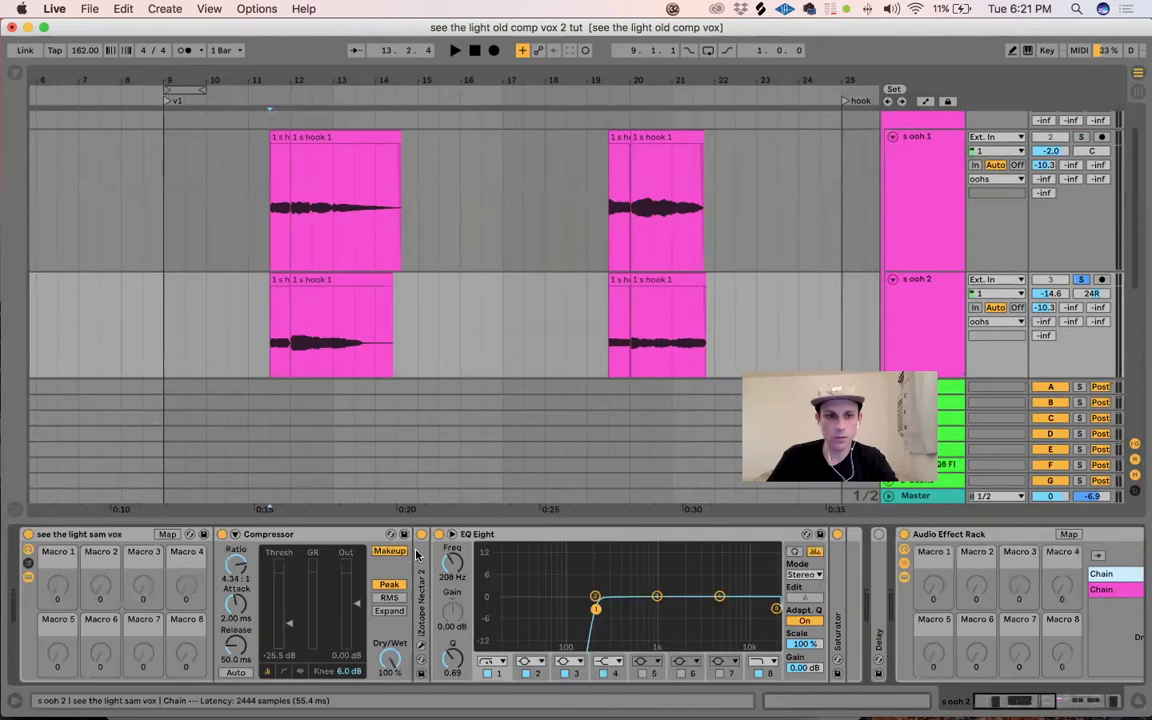
Step: Solo the s ooh 2 track panned 31L and examine its device chain through the Reverb in the Audio Effect Rack
left_click(938, 307)
scroll(1044, 346, "down", 3)
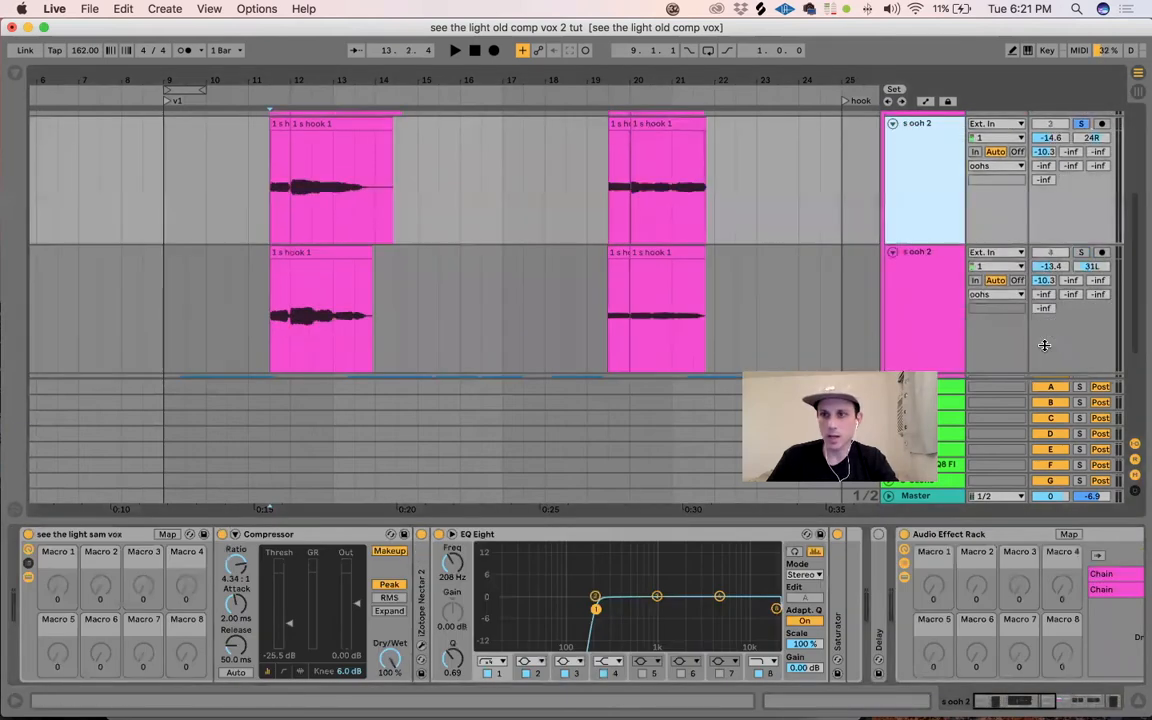
left_click(1083, 255)
left_click(895, 275)
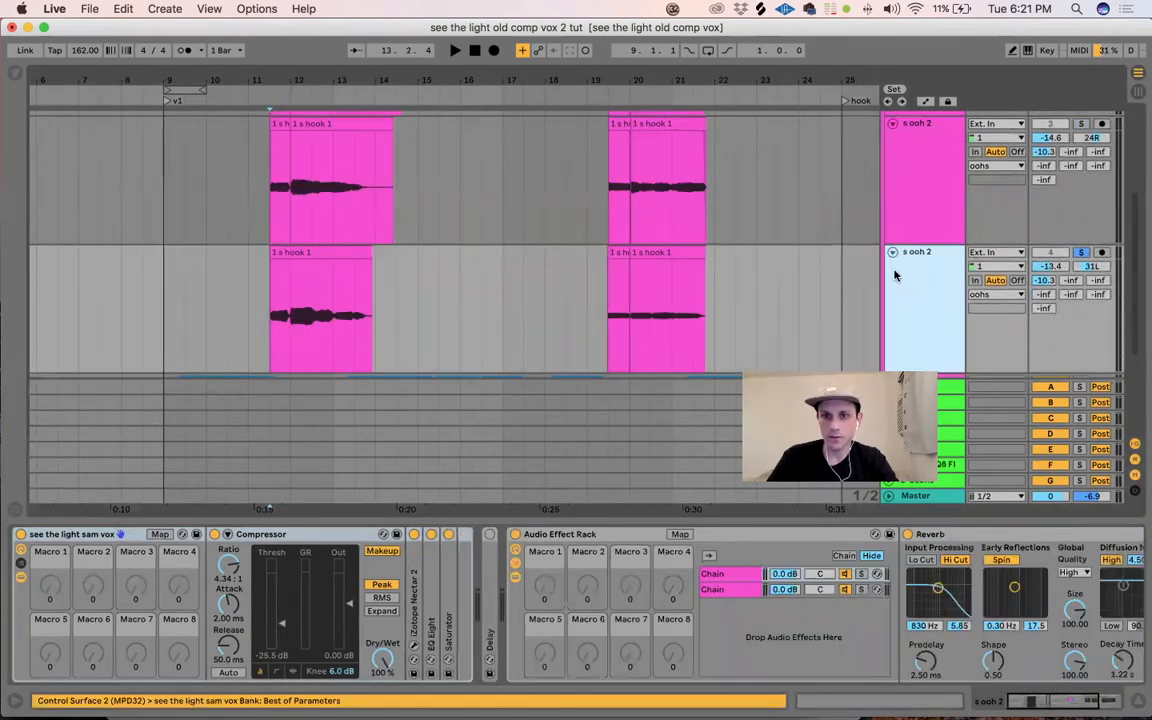
scroll(805, 580, "right", 5)
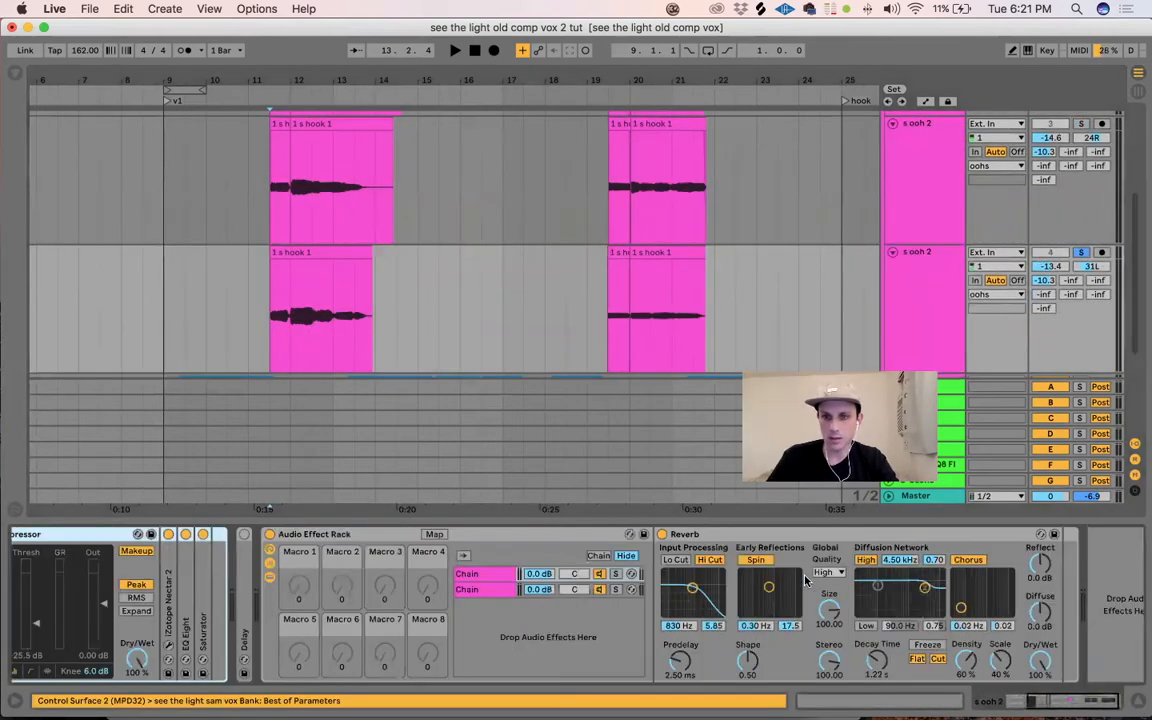
scroll(805, 580, "left", 5)
Step: Play the soloed oohs group from 19.3.1 to hear its combined harmonies and group effects
scroll(845, 280, "up", 5)
scroll(845, 280, "up", 1)
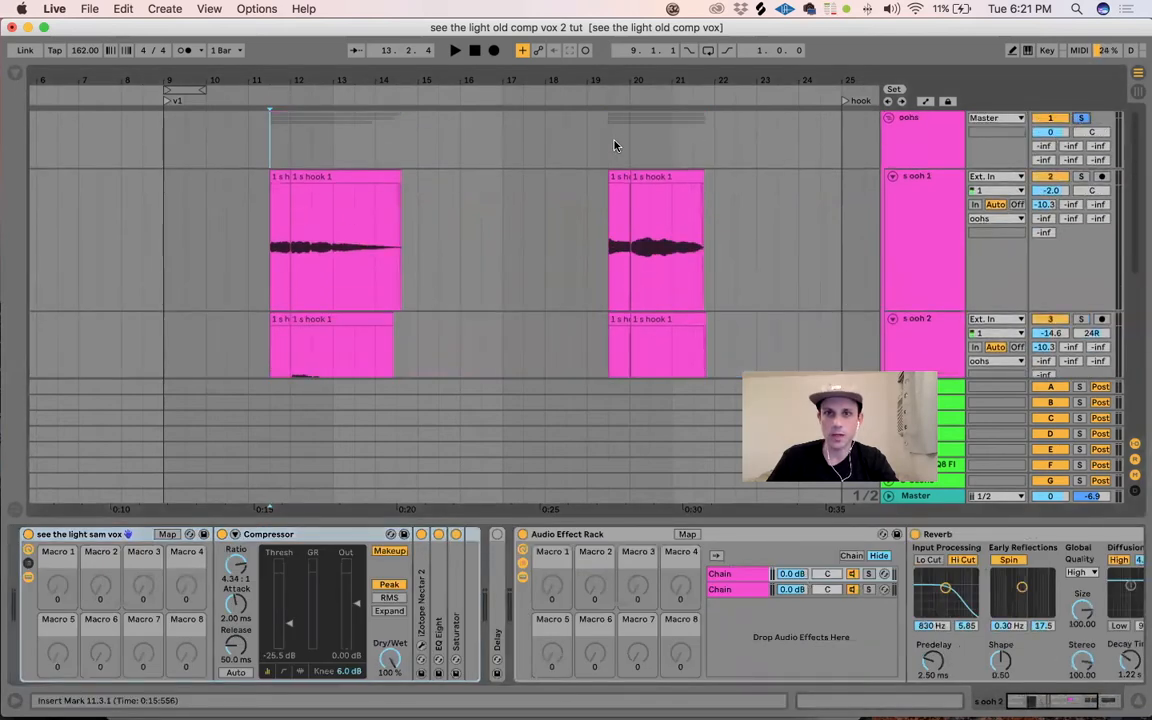
left_click(613, 146)
key("space")
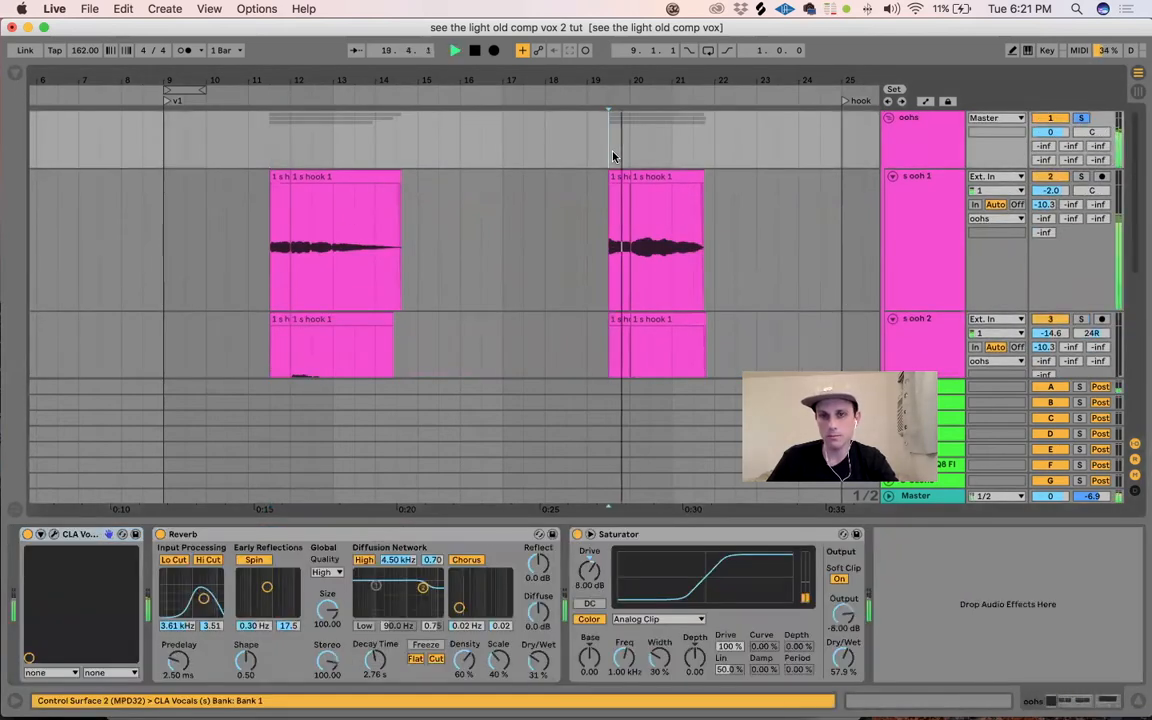
left_click_drag(668, 86, 480, 60)
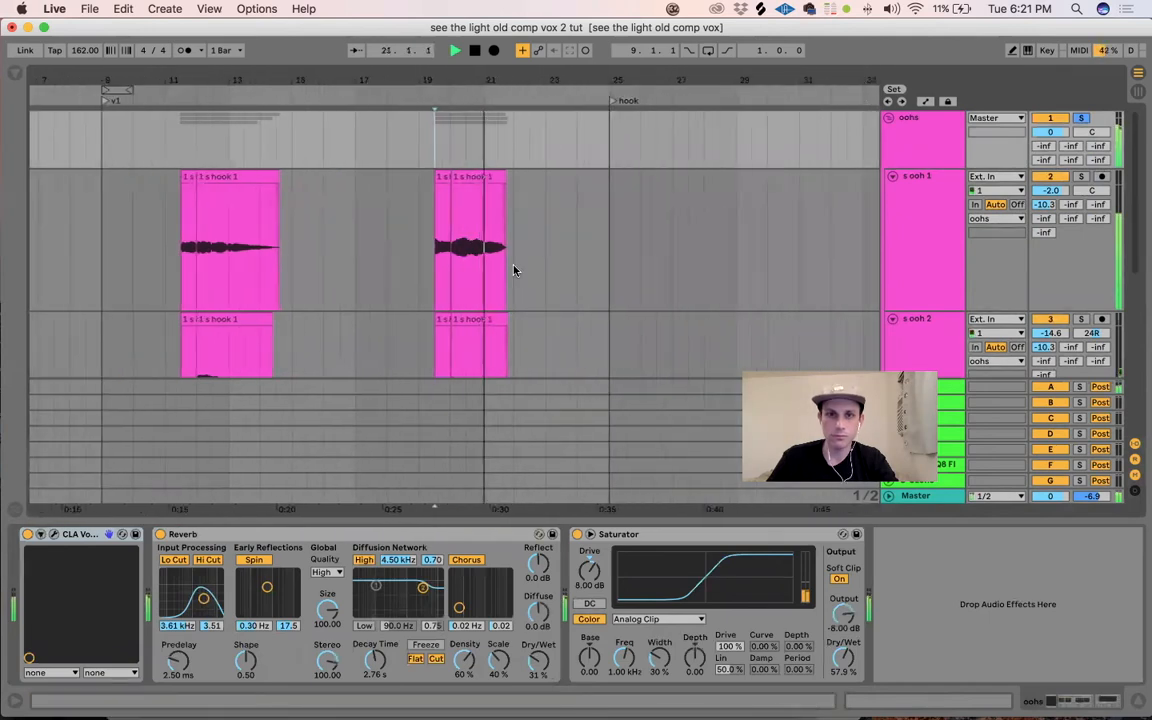
left_click(911, 150)
key("space")
Step: View the CLA Vocals plug-in settings on the oohs group, and close the plug-in window
left_click(925, 179)
left_click(925, 179)
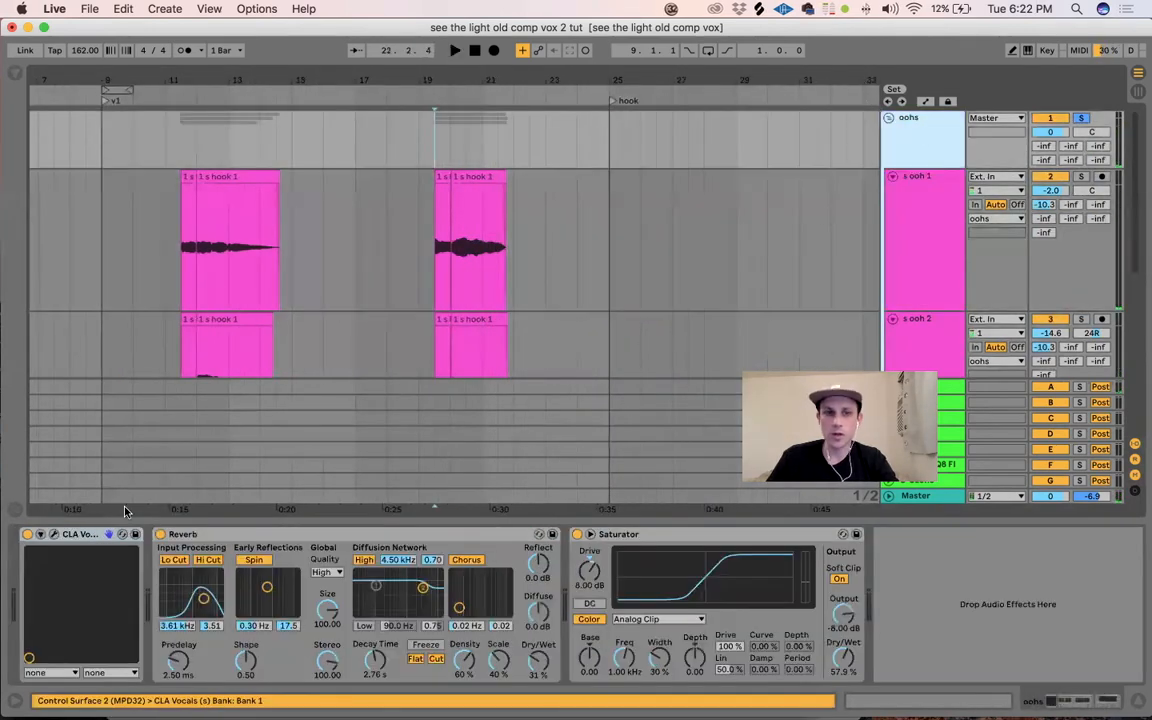
left_click(55, 536)
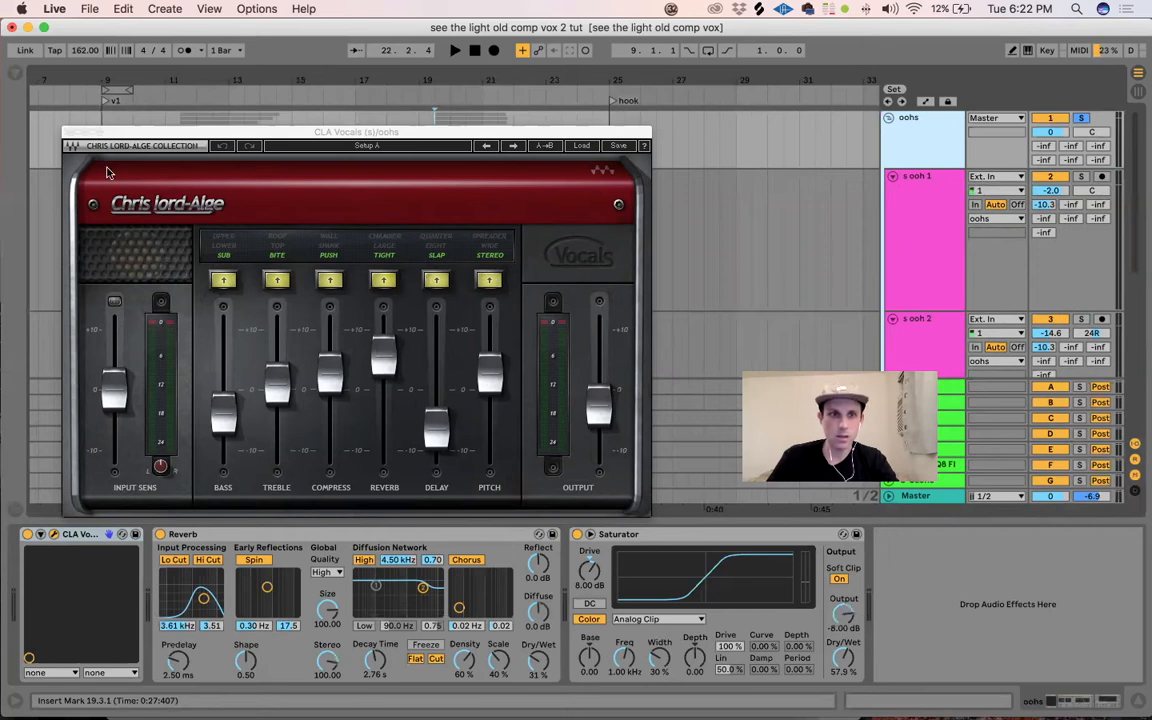
left_click(70, 132)
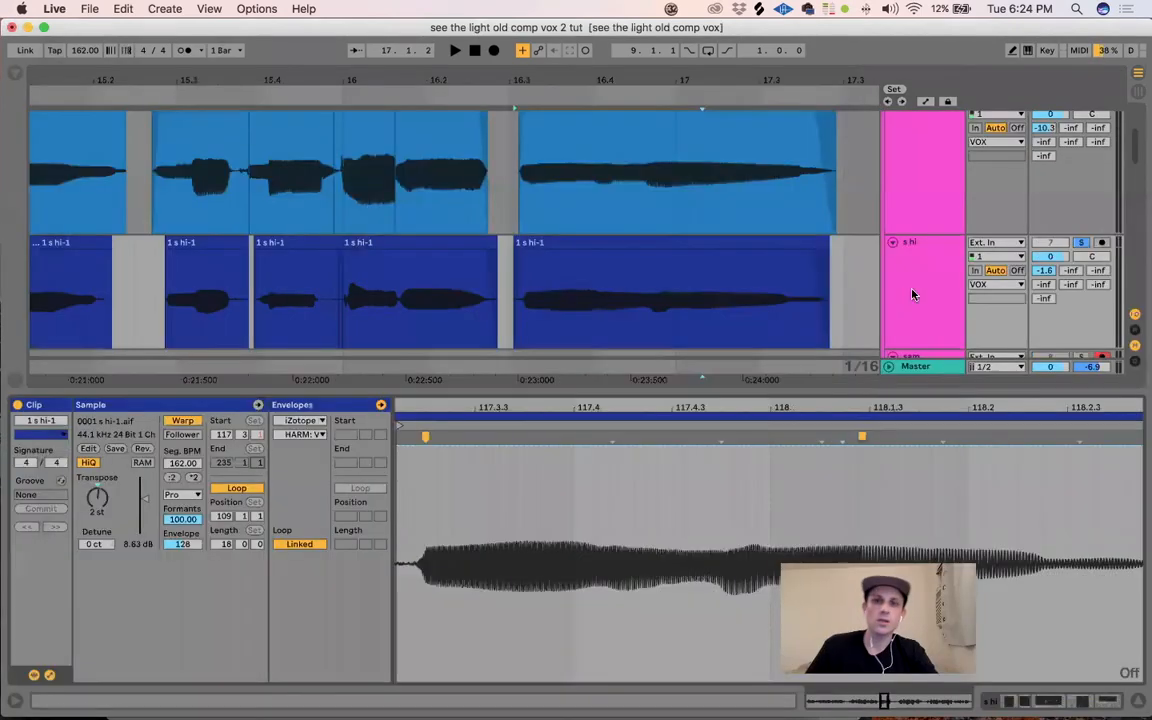
Step: Add a warp marker near 117.4.3 in the s hi clip at 16.3.1 and shift it slightly earlier to match s main
left_click(739, 241)
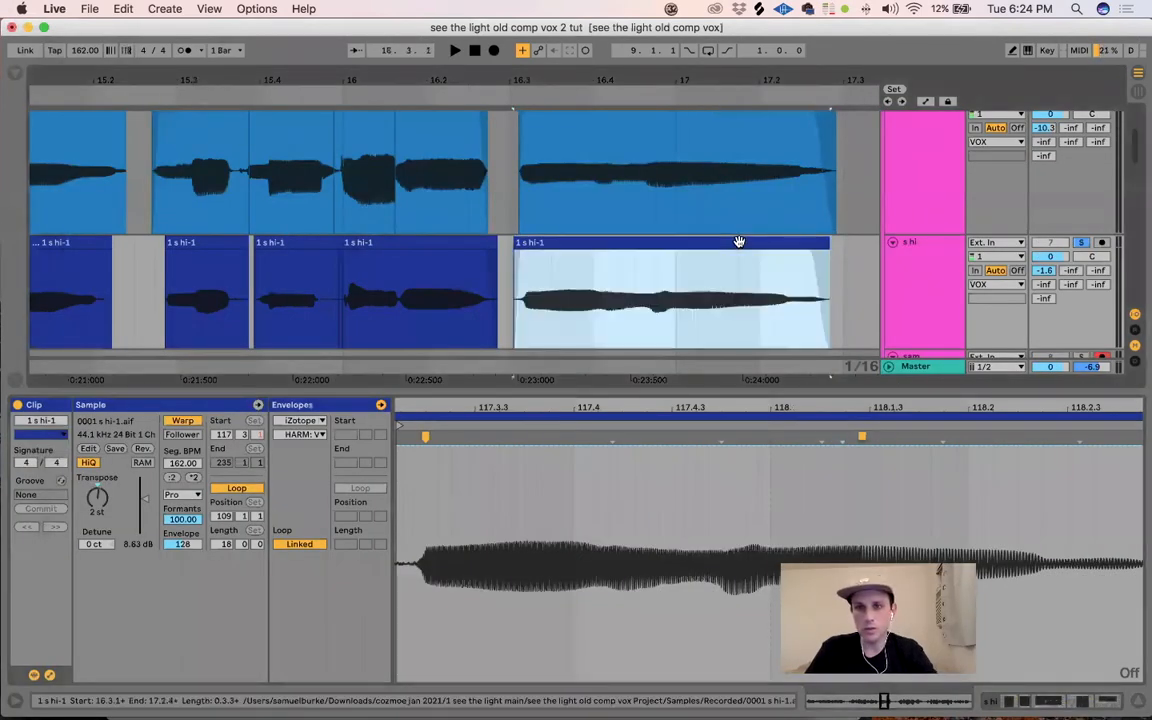
left_click(929, 281)
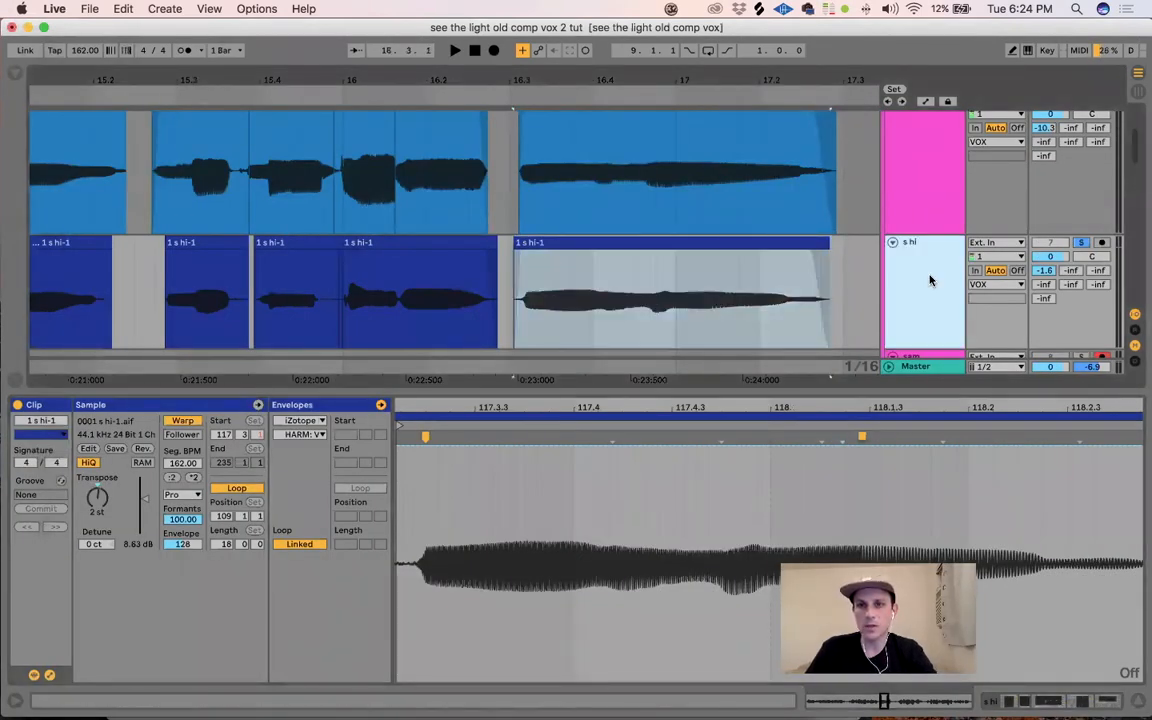
scroll(929, 281, "up", 2)
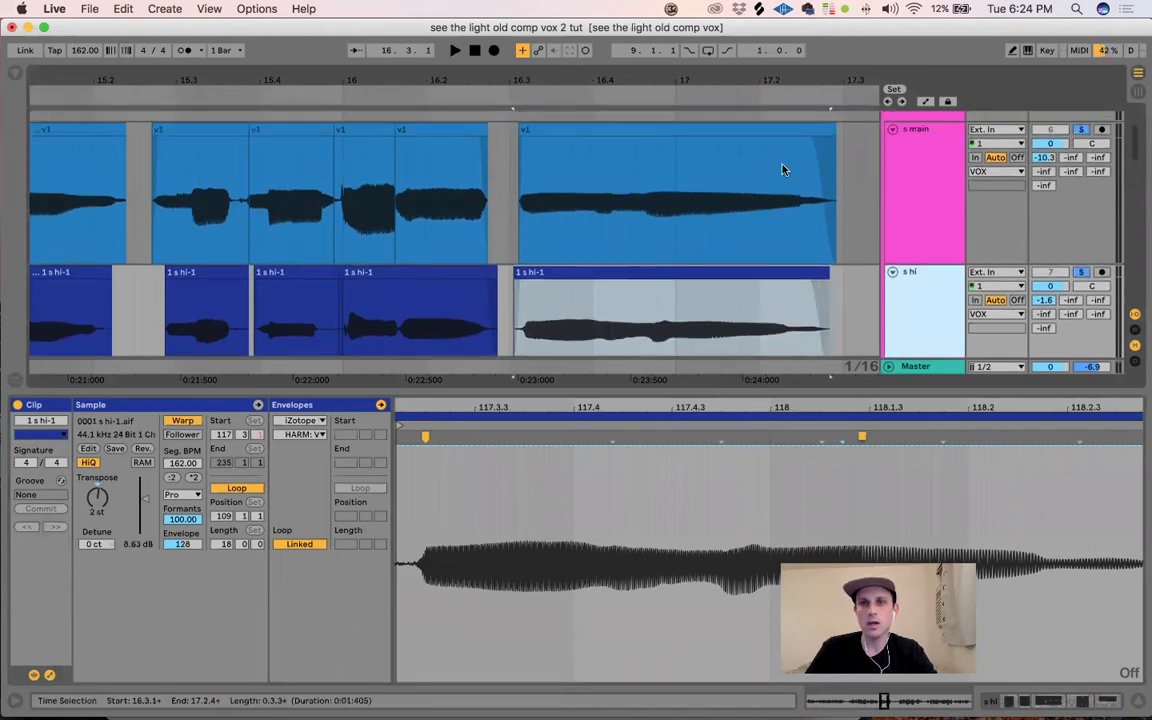
left_click(712, 270)
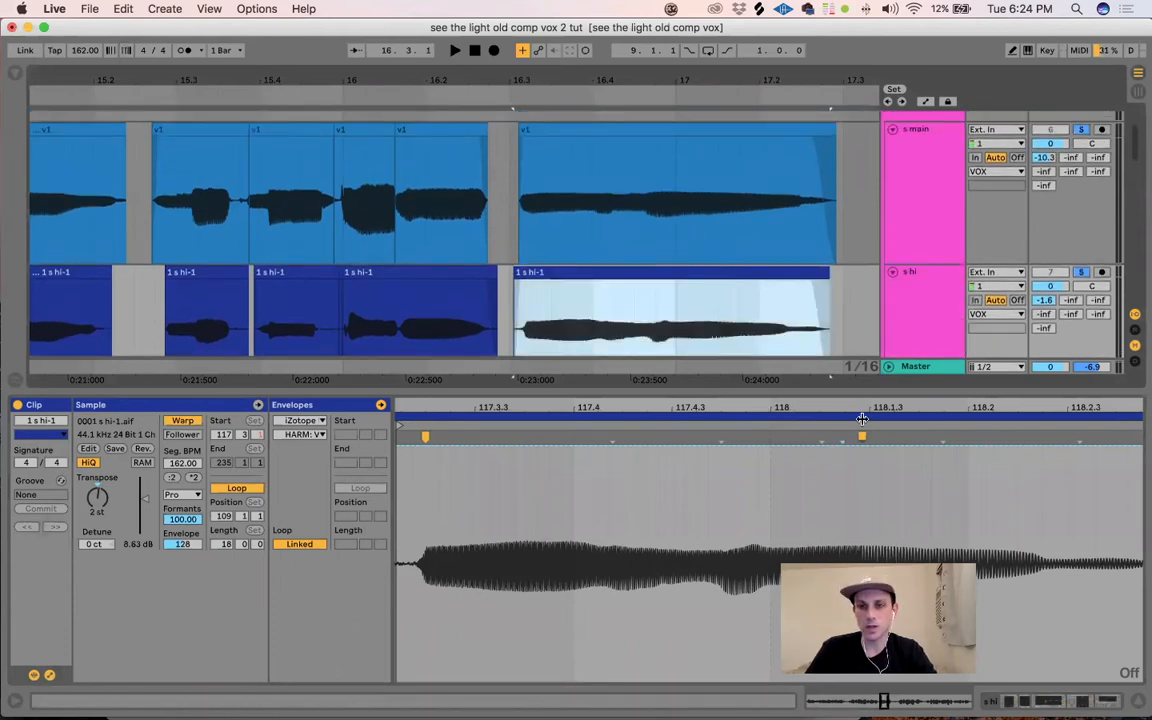
double_click(861, 436)
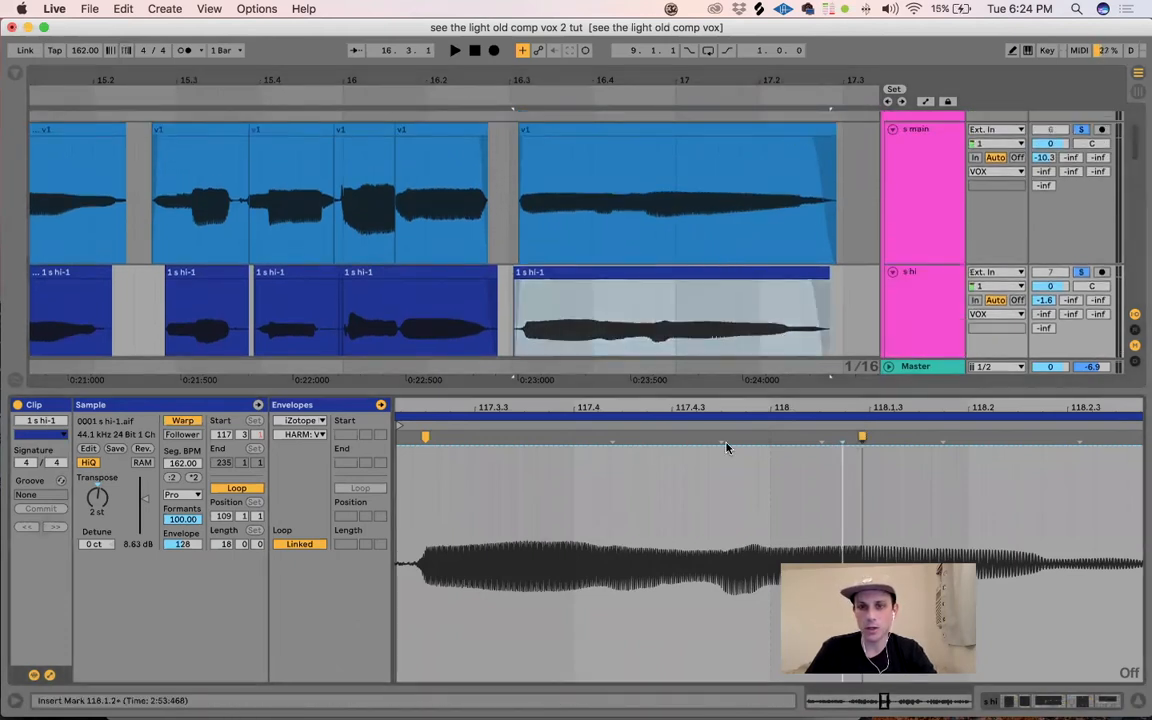
double_click(697, 436)
mouse_move(697, 436)
left_mouse_down()
mouse_move(602, 452)
mouse_move(702, 448)
mouse_move(646, 453)
mouse_move(679, 437)
left_mouse_up()
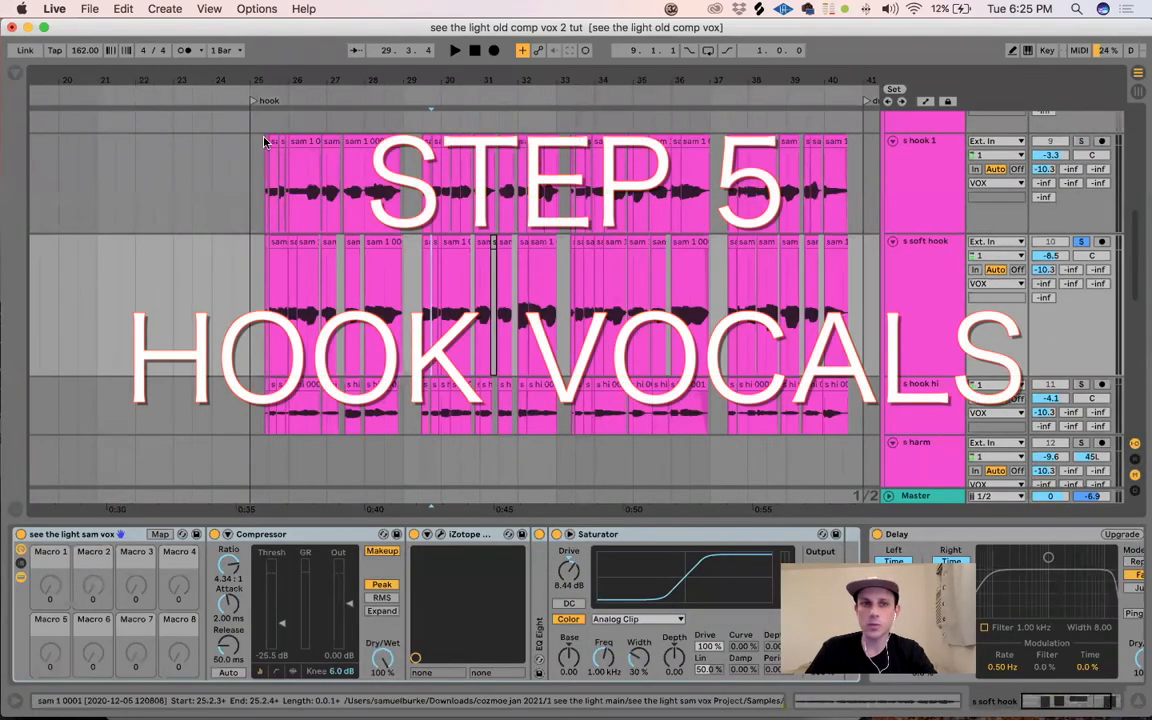
Step: Solo the s hook 1 track and play the start of the hook from 25.2.3
left_click(264, 141)
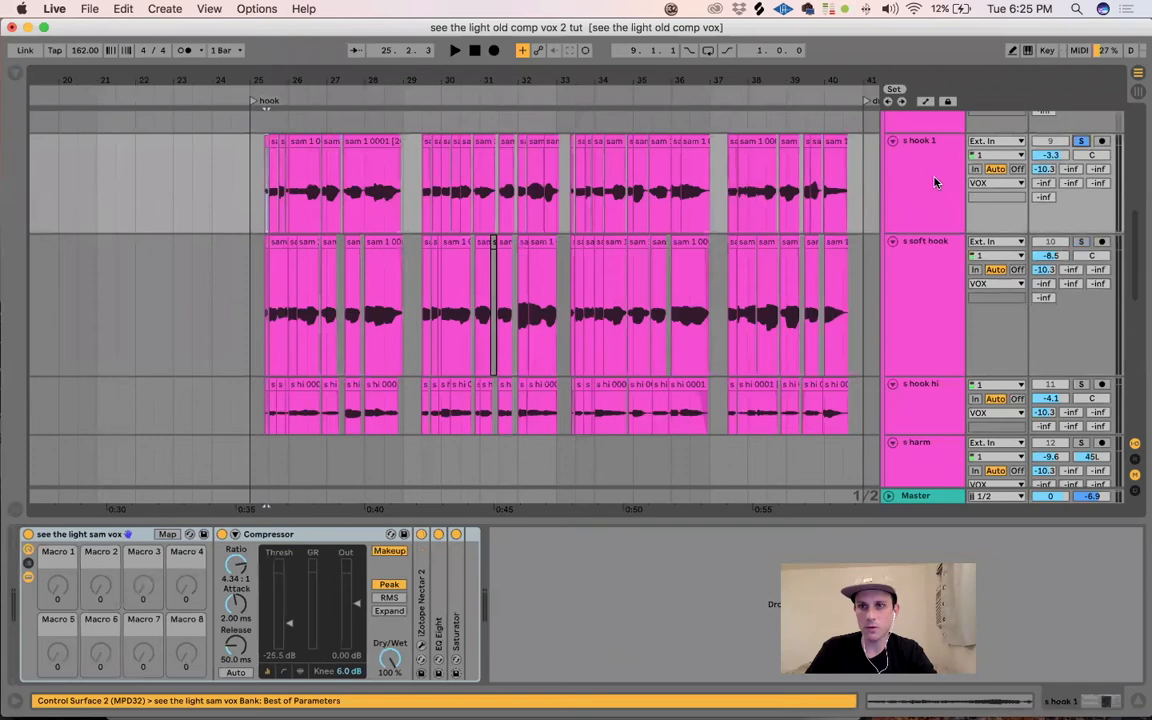
left_click(935, 182)
key("space")
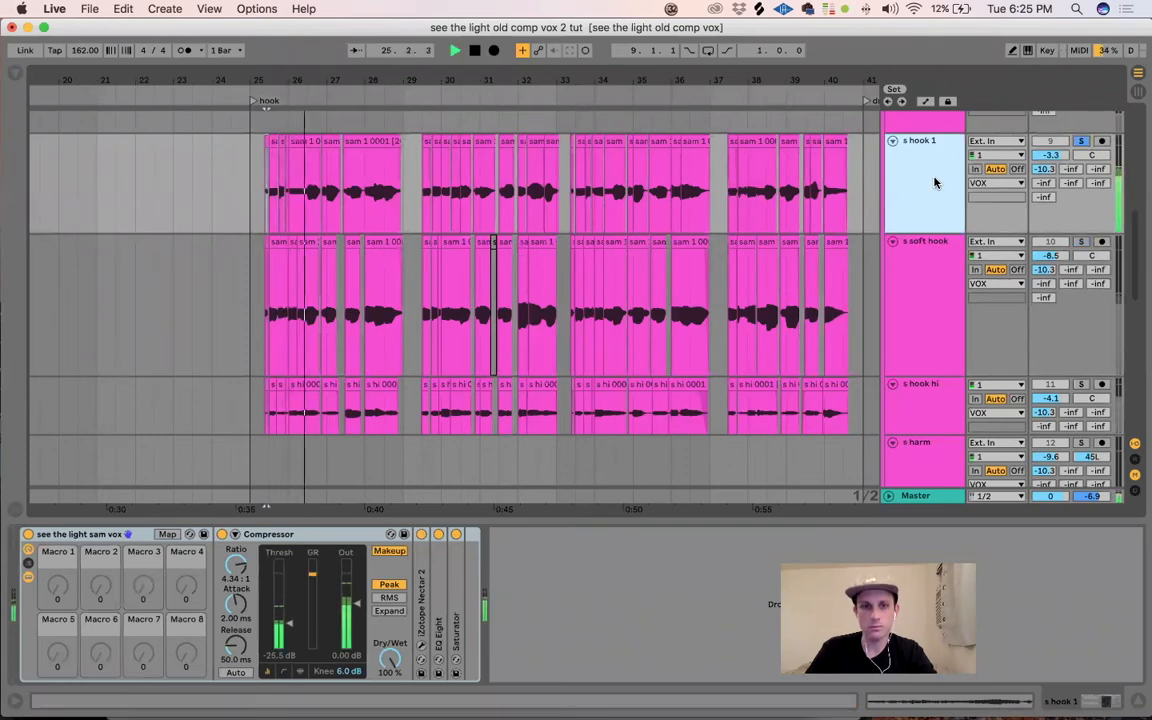
key("space")
Step: Solo the s soft hook track and play the same opening hook phrase
left_click(931, 247)
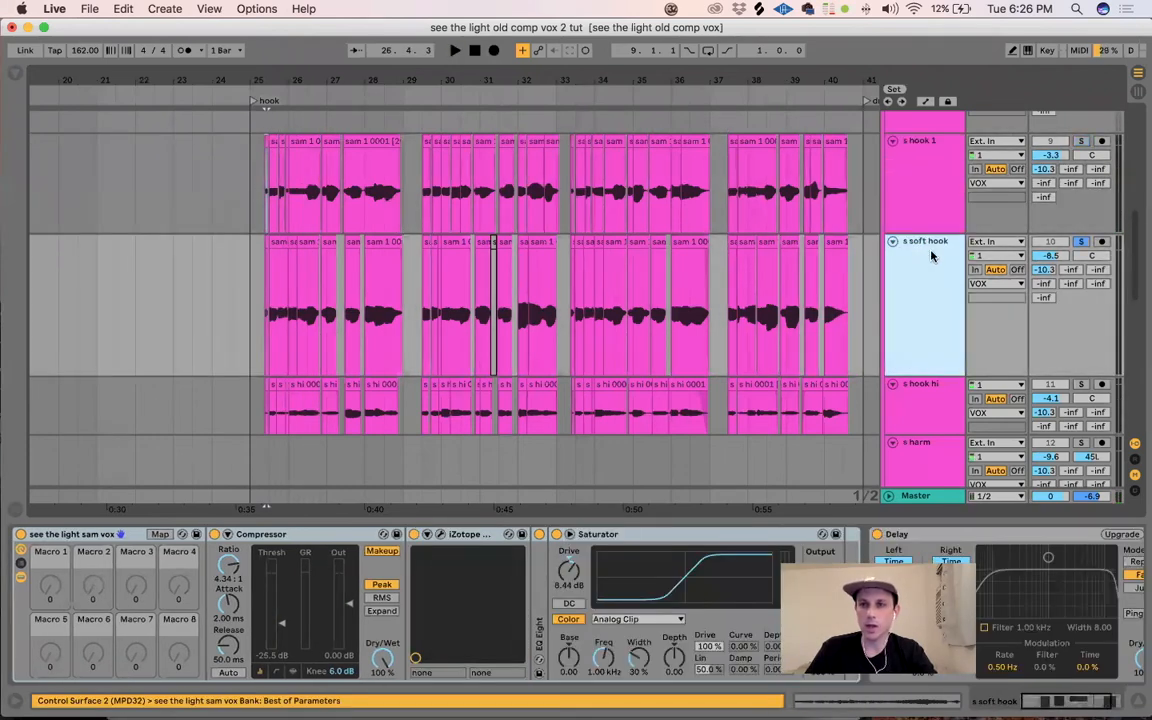
key("space")
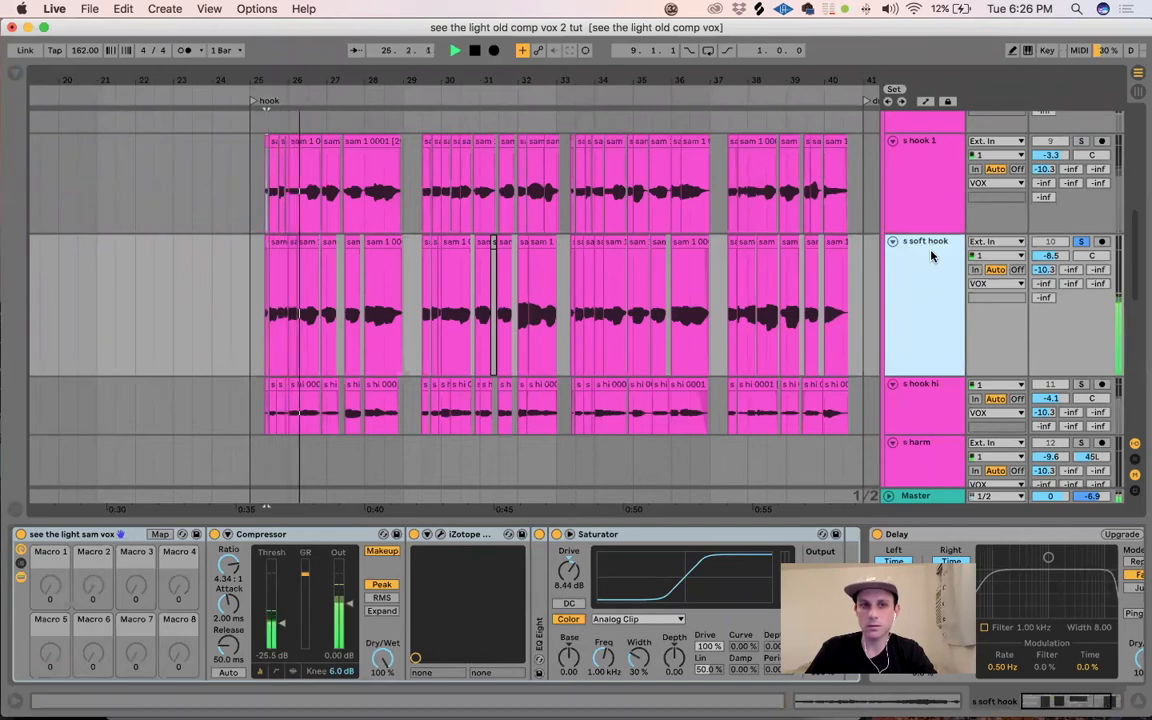
key("space")
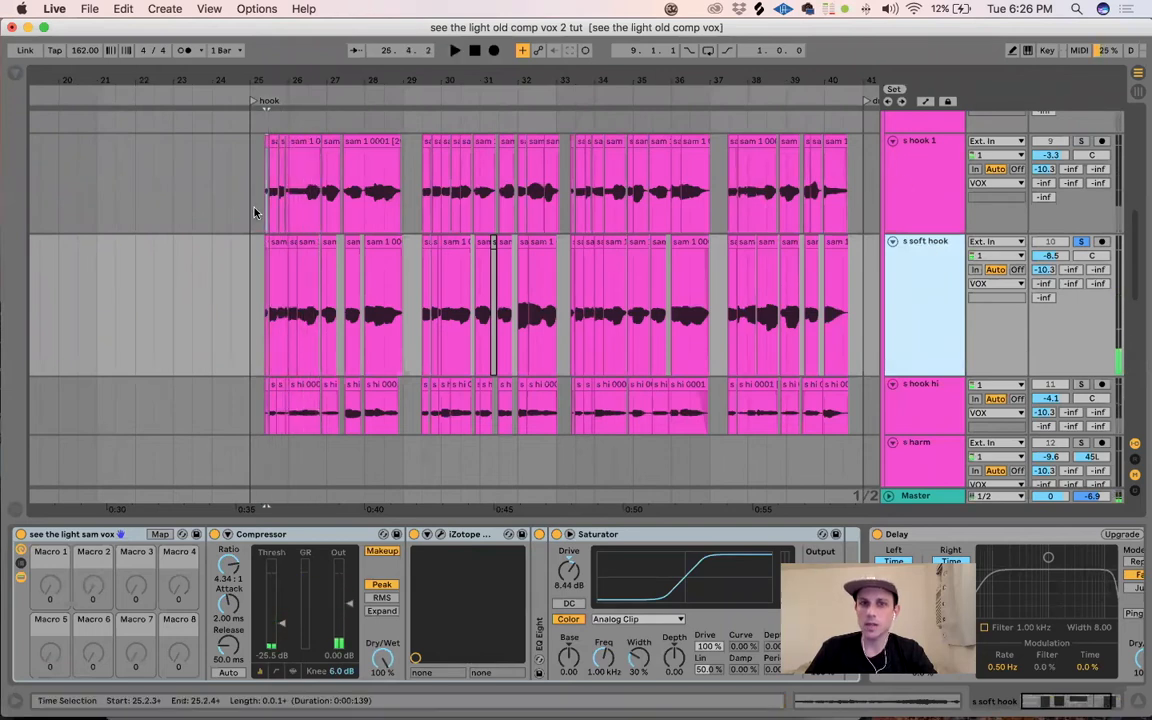
Step: Select the s soft hook phrase from 25.2.3 to 29.3.1 and fold the Saturator to view the track's Delay settings
left_click_drag(257, 336, 418, 298)
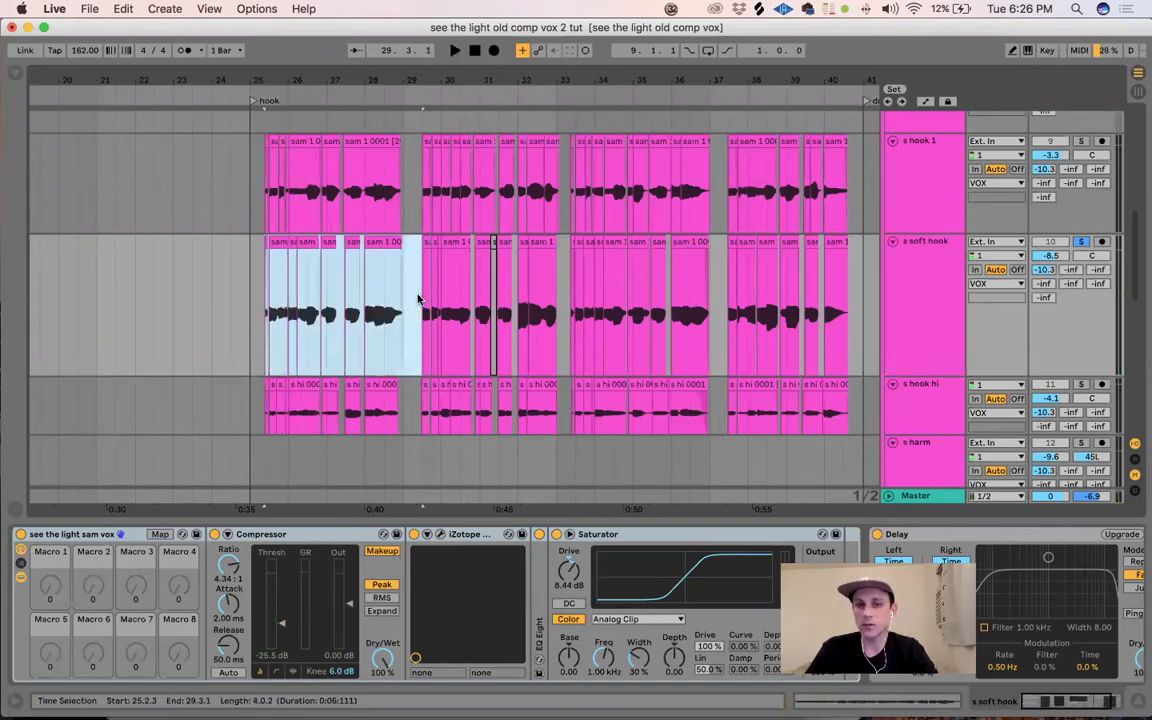
double_click(645, 534)
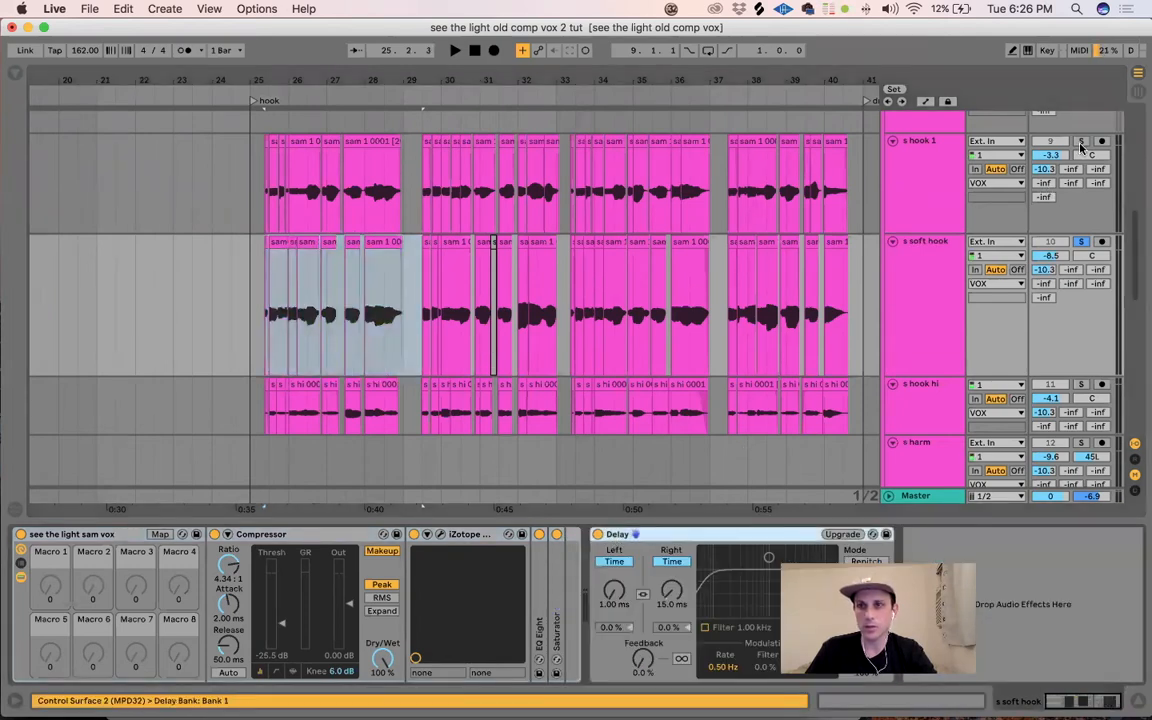
left_click(940, 154)
left_click(933, 262)
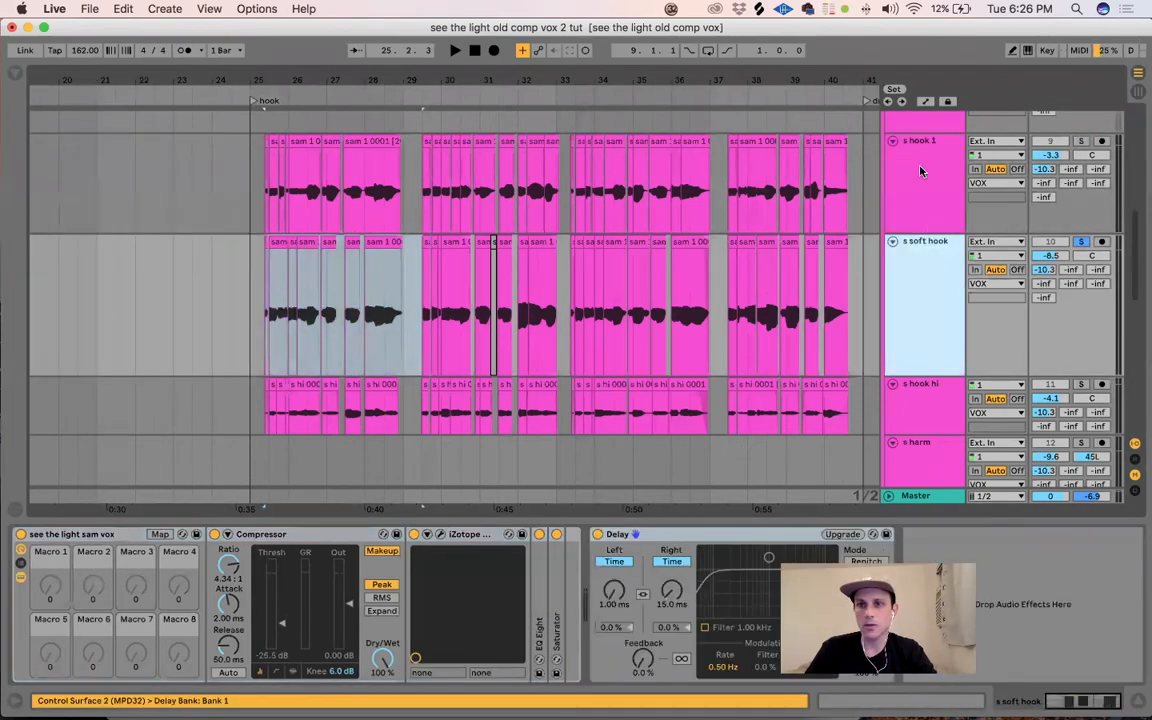
Step: Add s hook 1 to the solo and play it together with s soft hook from 25.2.3
left_click(1082, 142, "super")
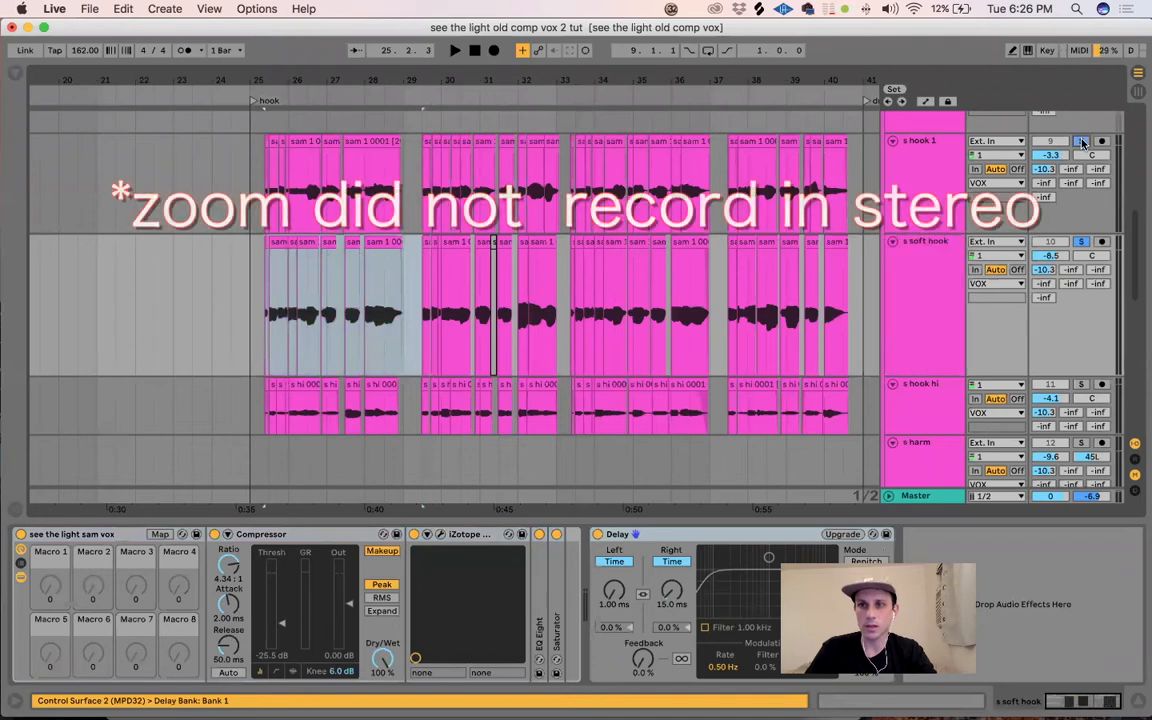
key("space")
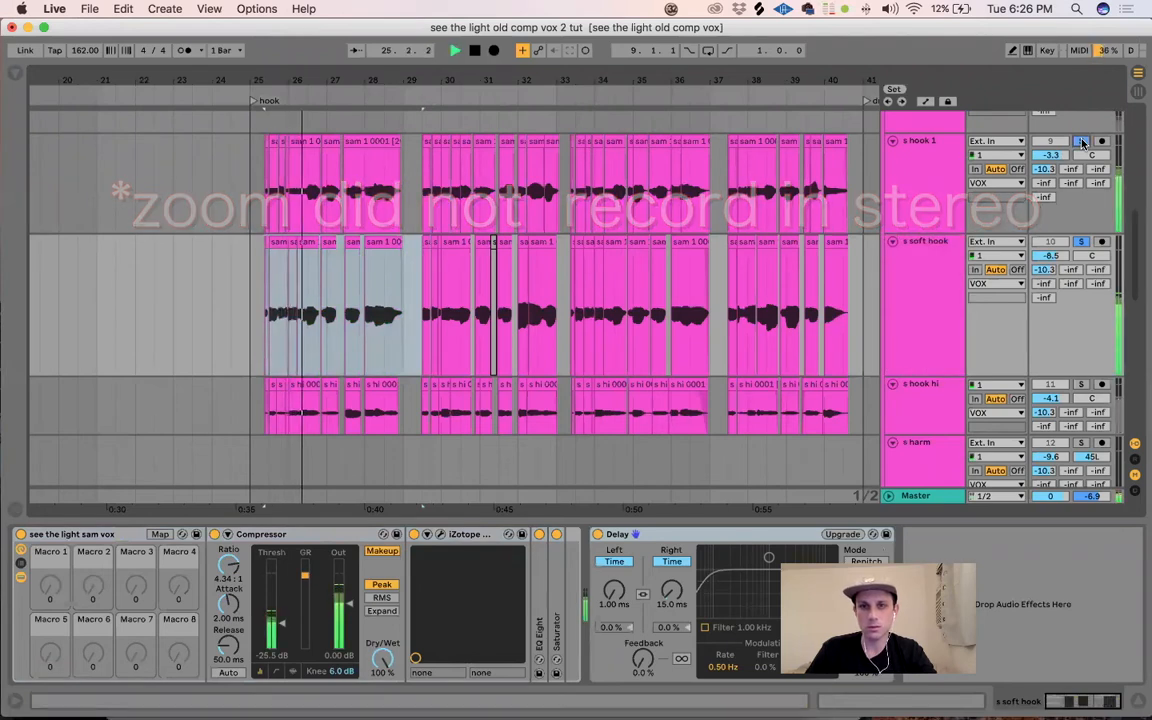
key("space")
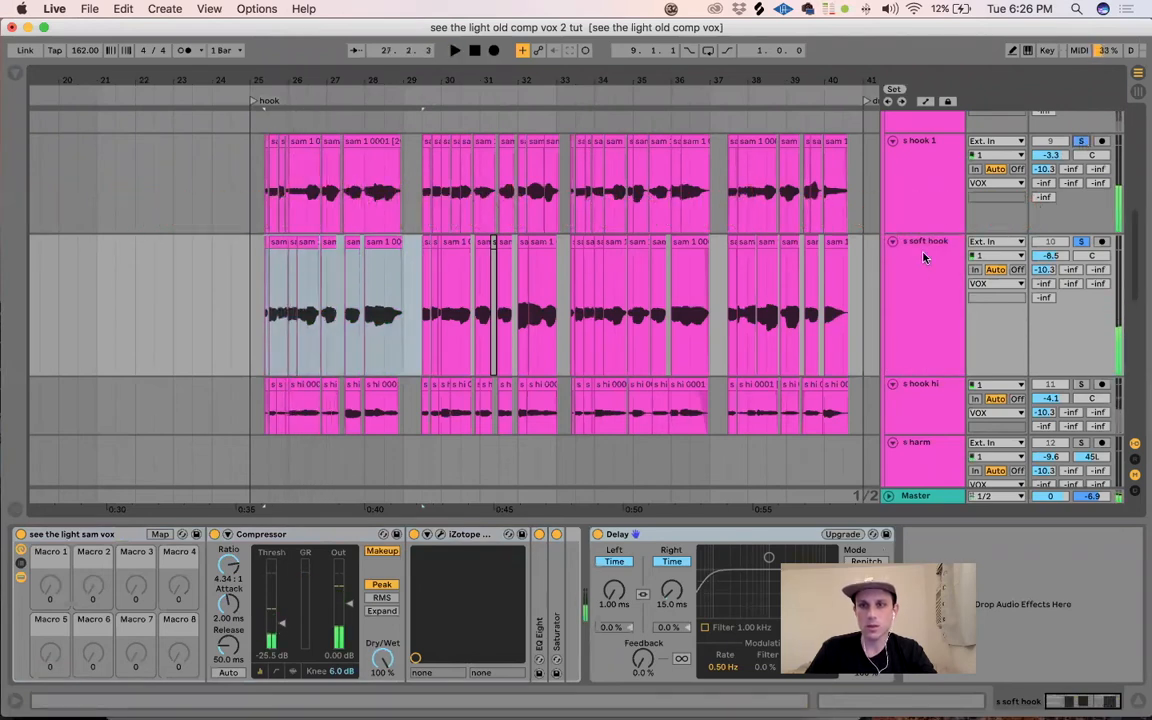
left_click(919, 268)
scroll(919, 270, "down", 1)
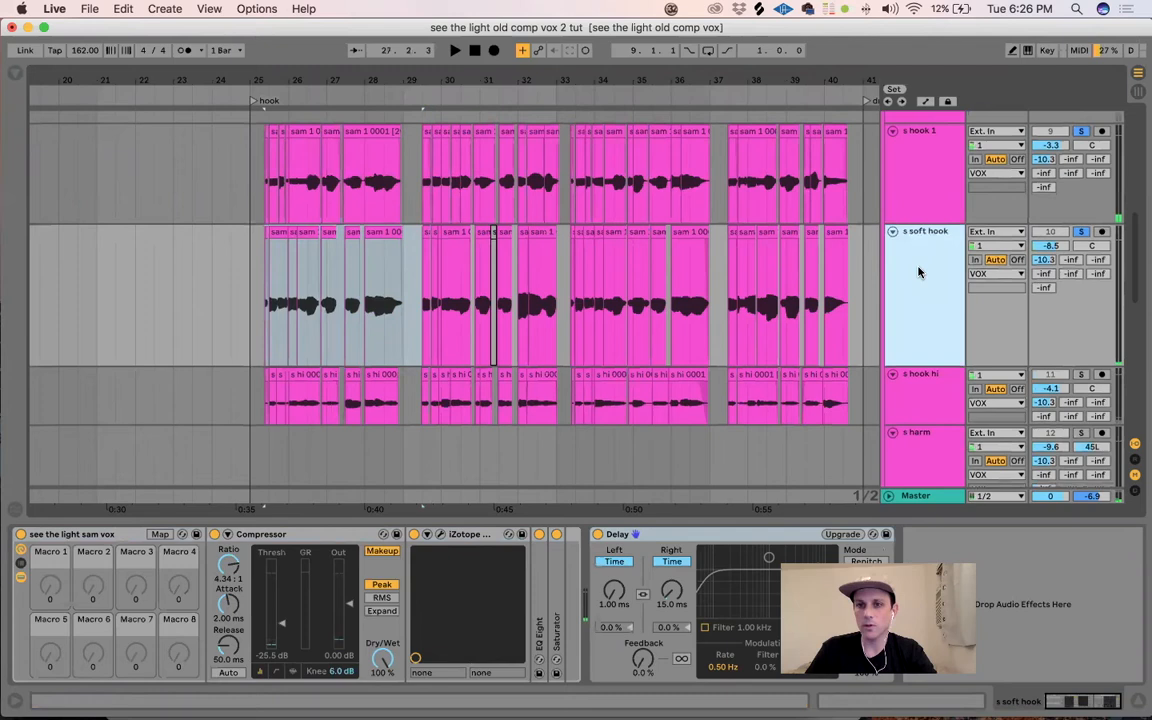
Step: Solo the s hook hi track and play the start of the hook from 25.2.3
left_click(912, 385)
left_click(936, 380)
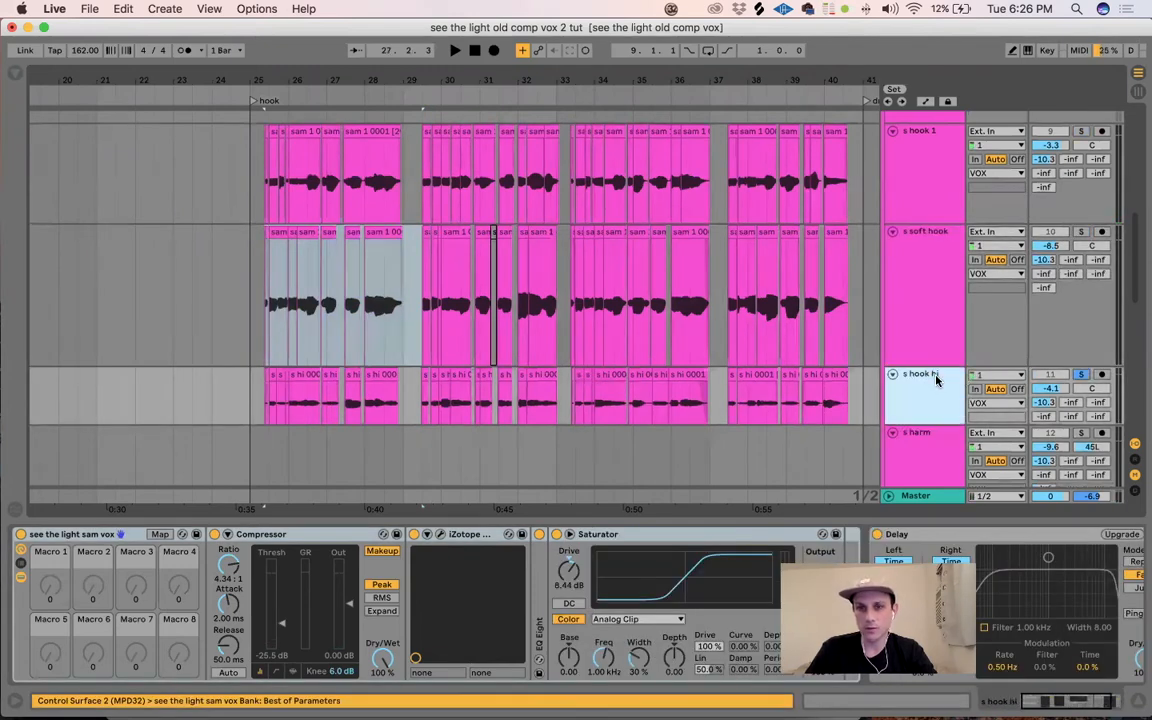
key("space")
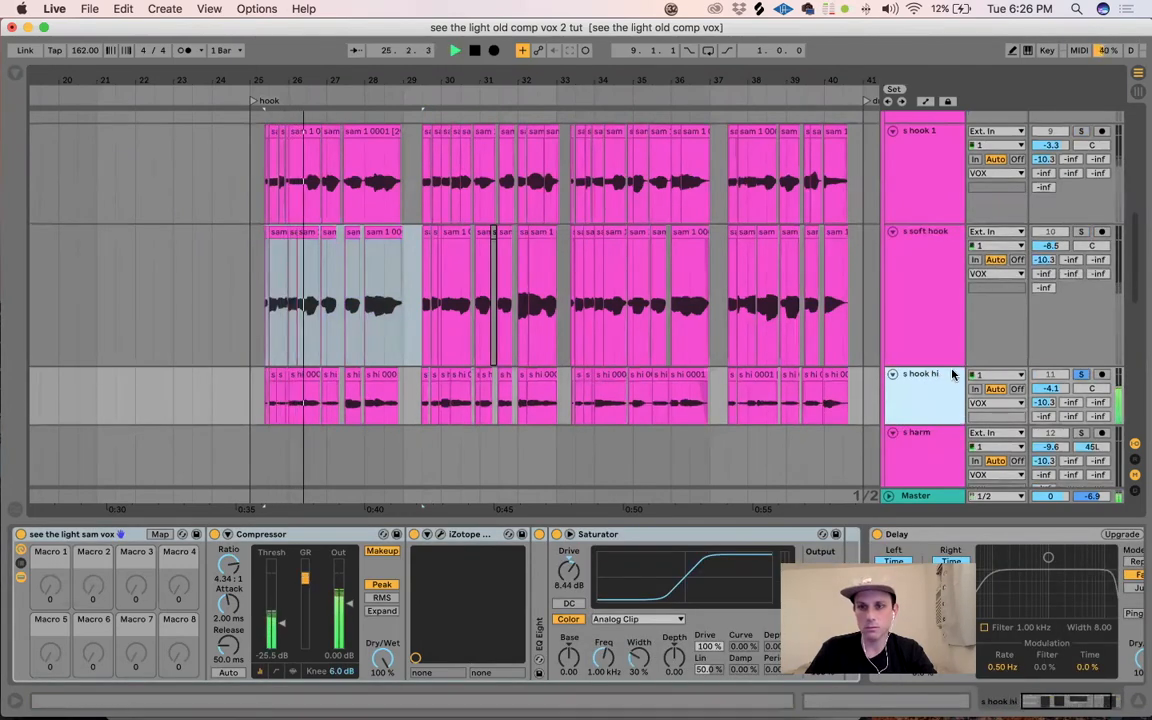
scroll(1000, 360, "up", 5)
key("space")
scroll(1015, 350, "down", 7)
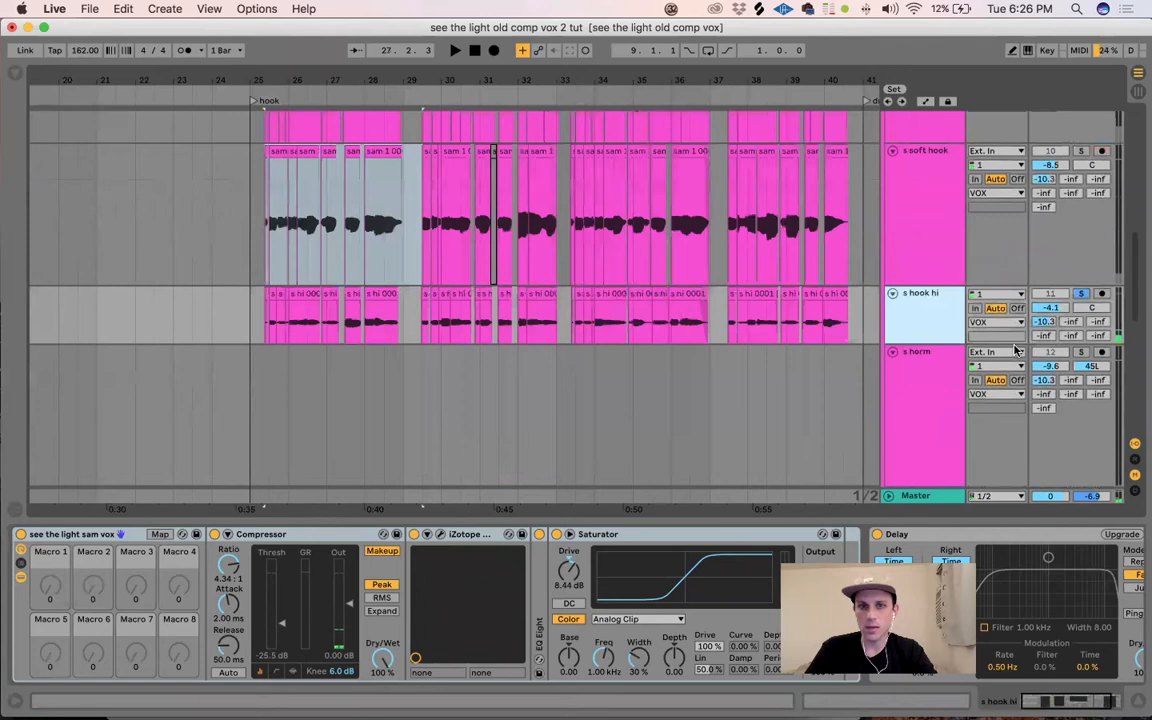
Step: Solo s hook 1 at the hook2 section and play its opening phrase from 73.2.4
scroll(872, 314, "up", 3)
scroll(721, 308, "right", 3)
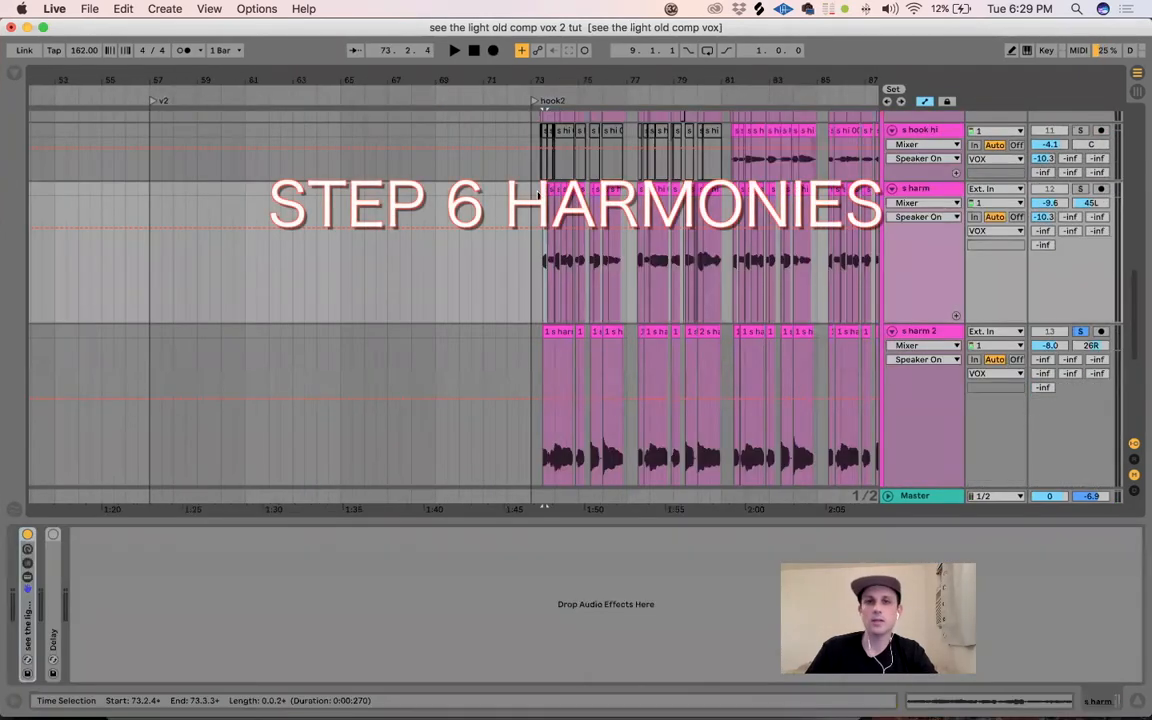
left_click_drag(562, 81, 338, 81)
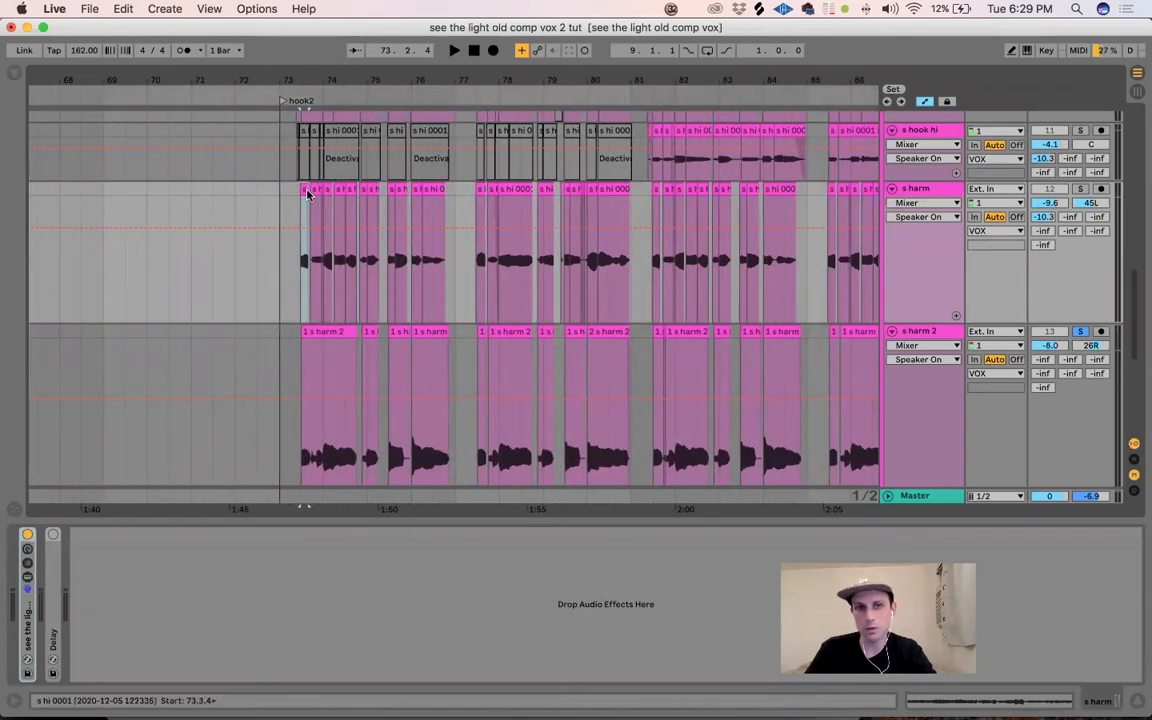
scroll(600, 250, "up", 5)
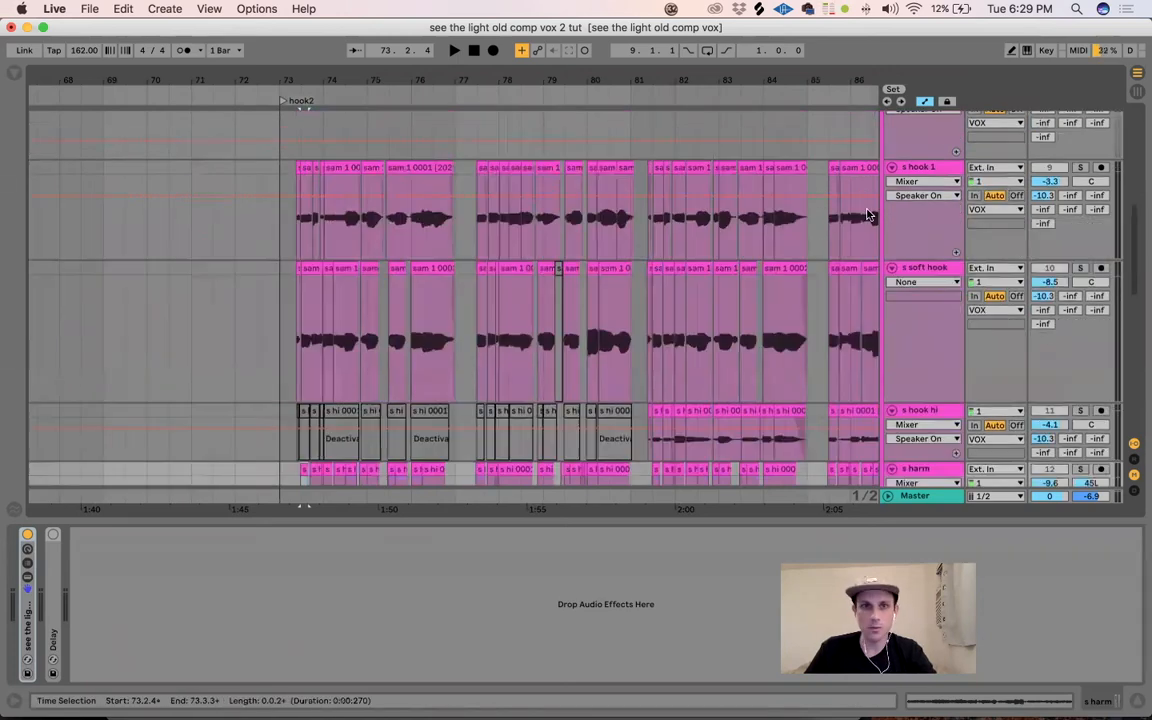
scroll(1082, 210, "down", 8)
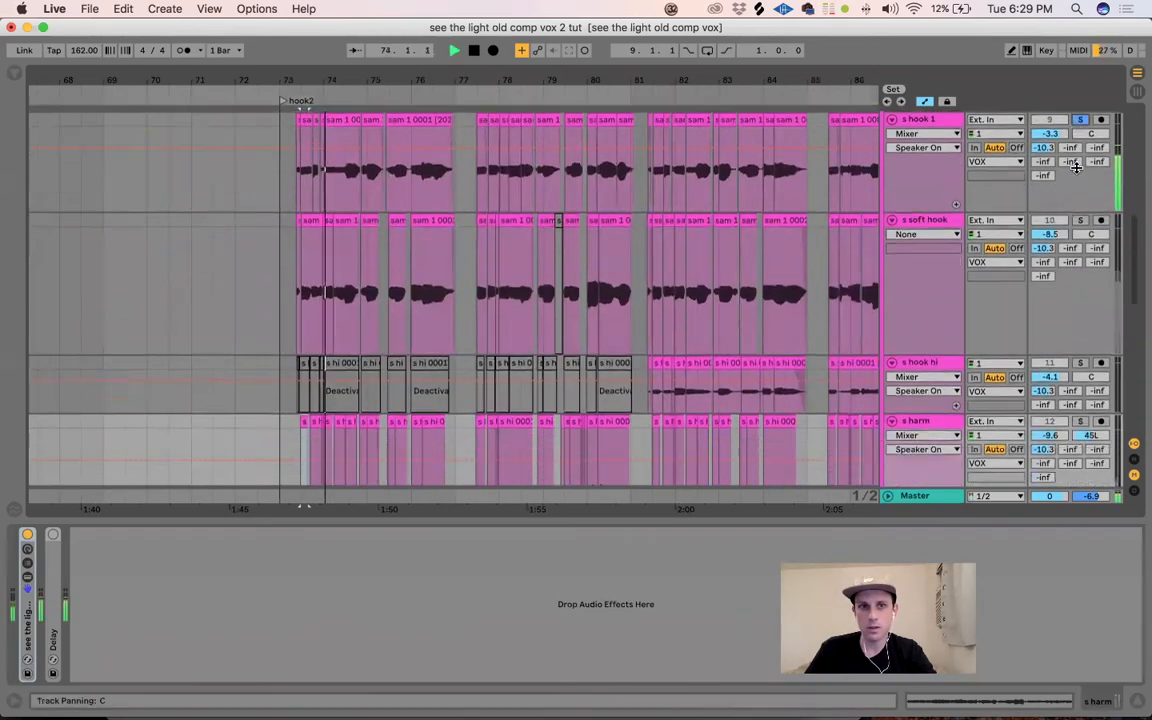
Step: Solo the s harm track and play its opening hook2 phrase from 73.2.4, repeating the playback
scroll(1089, 265, "up", 5)
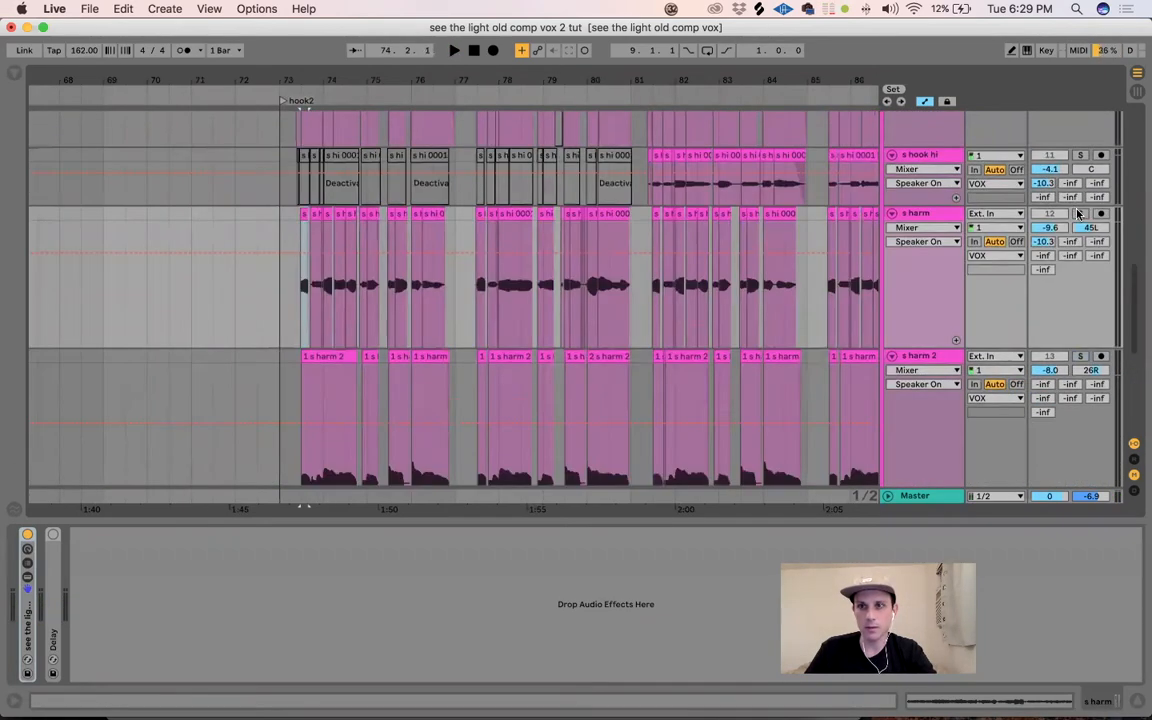
key("space")
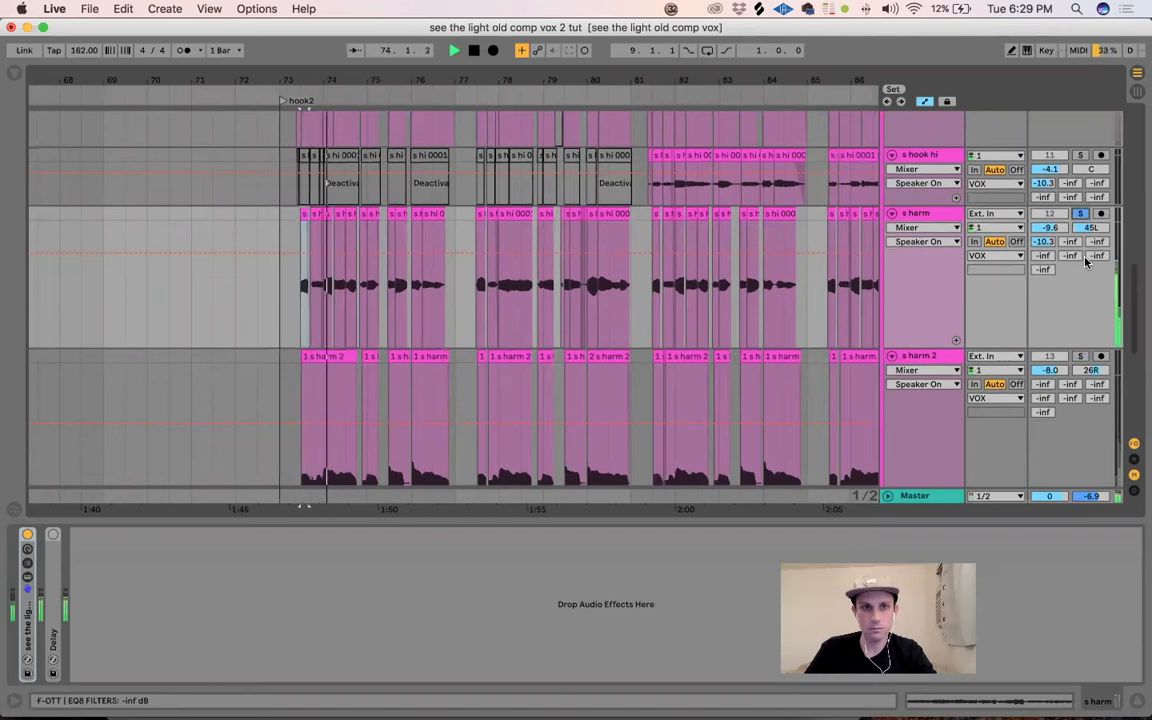
key("space")
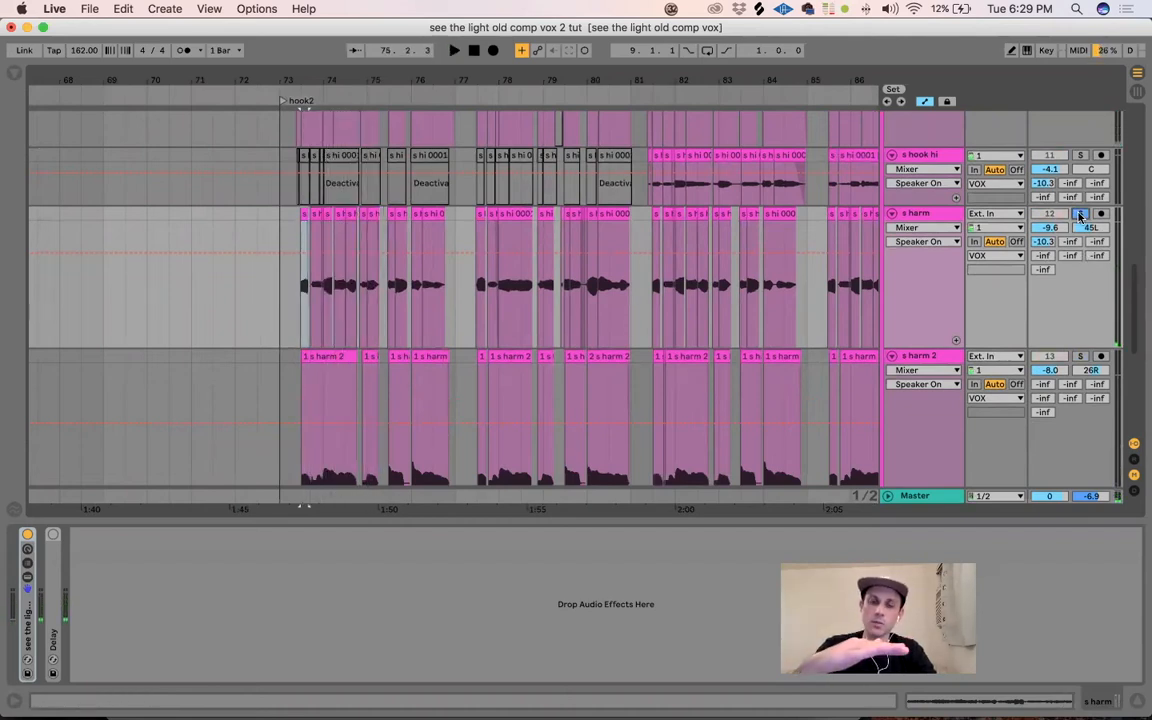
key("space")
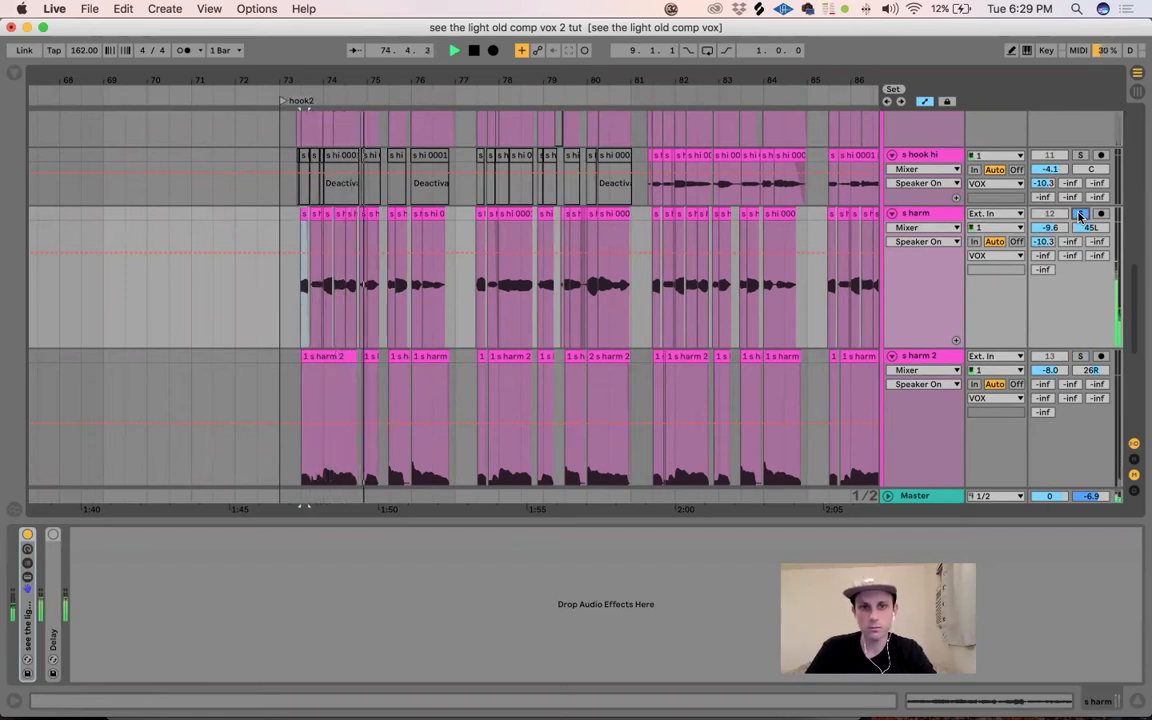
scroll(1069, 231, "up", 4)
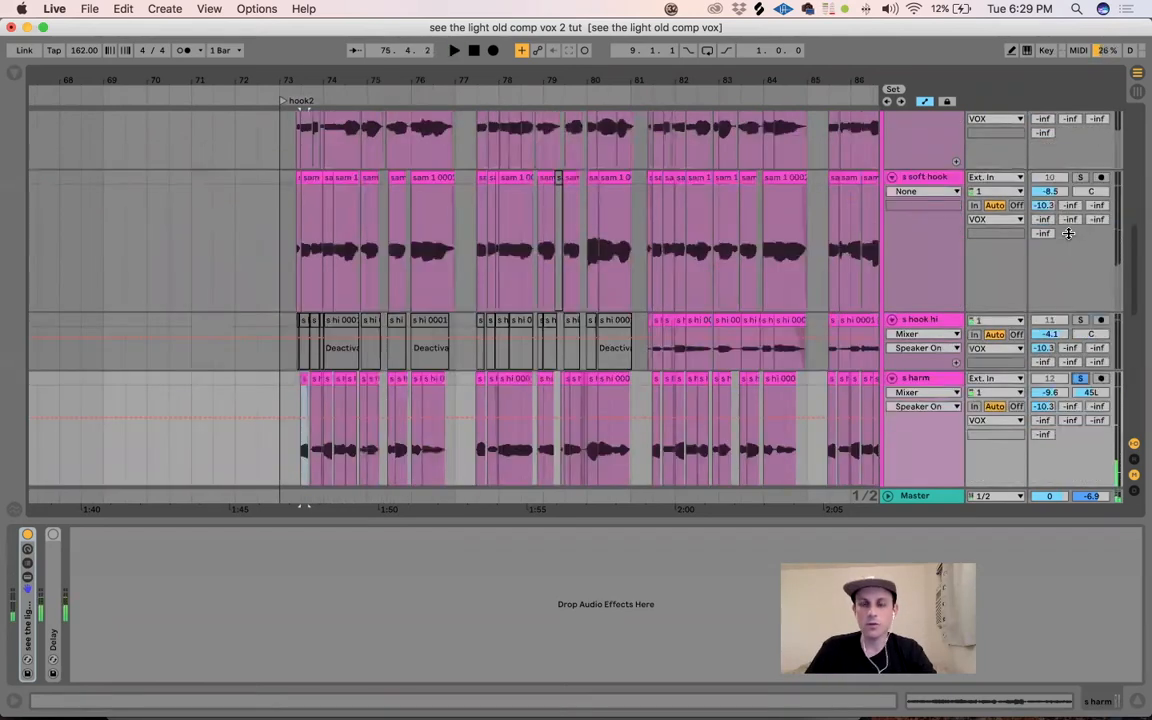
Step: Solo the s harm 2 track in place of s harm and play the same hook2 phrase
scroll(1068, 235, "down", 1)
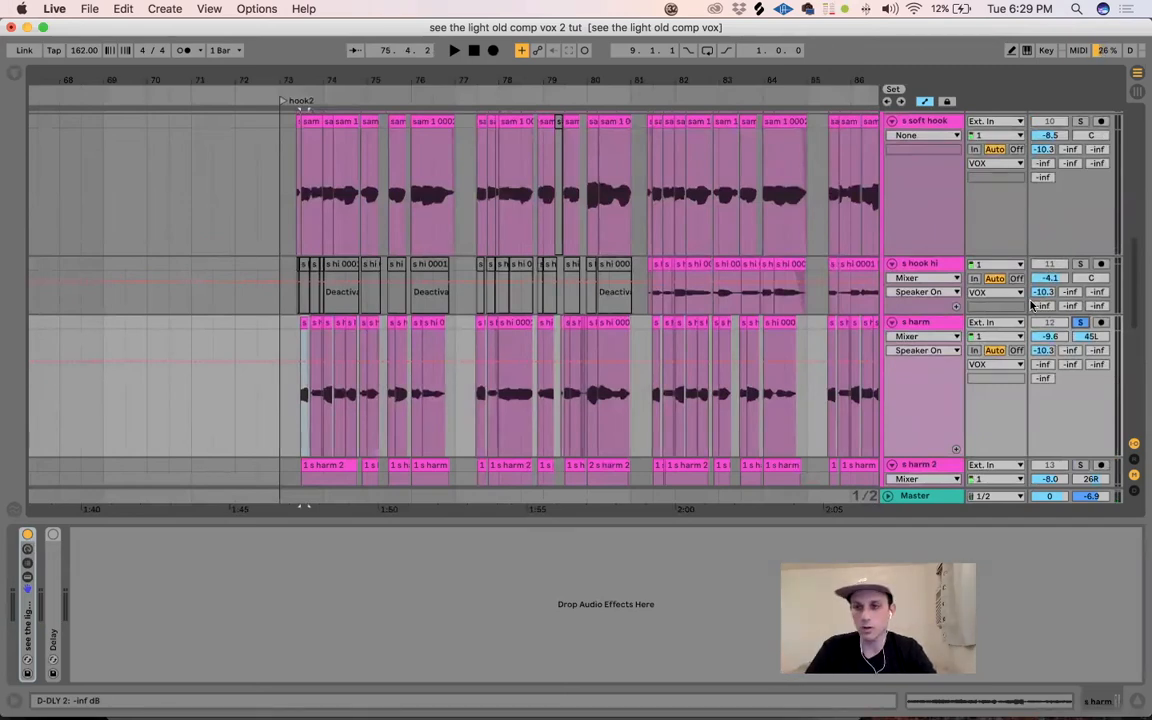
scroll(1033, 305, "down", 2)
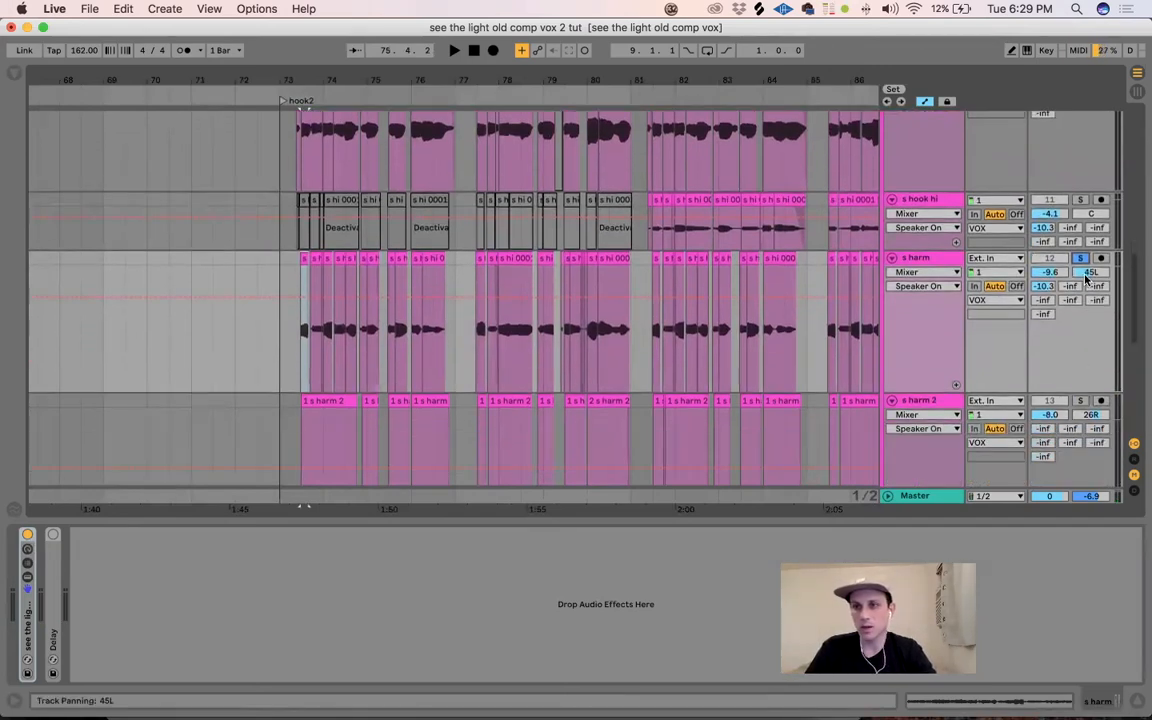
key("space")
scroll(1095, 256, "down", 1)
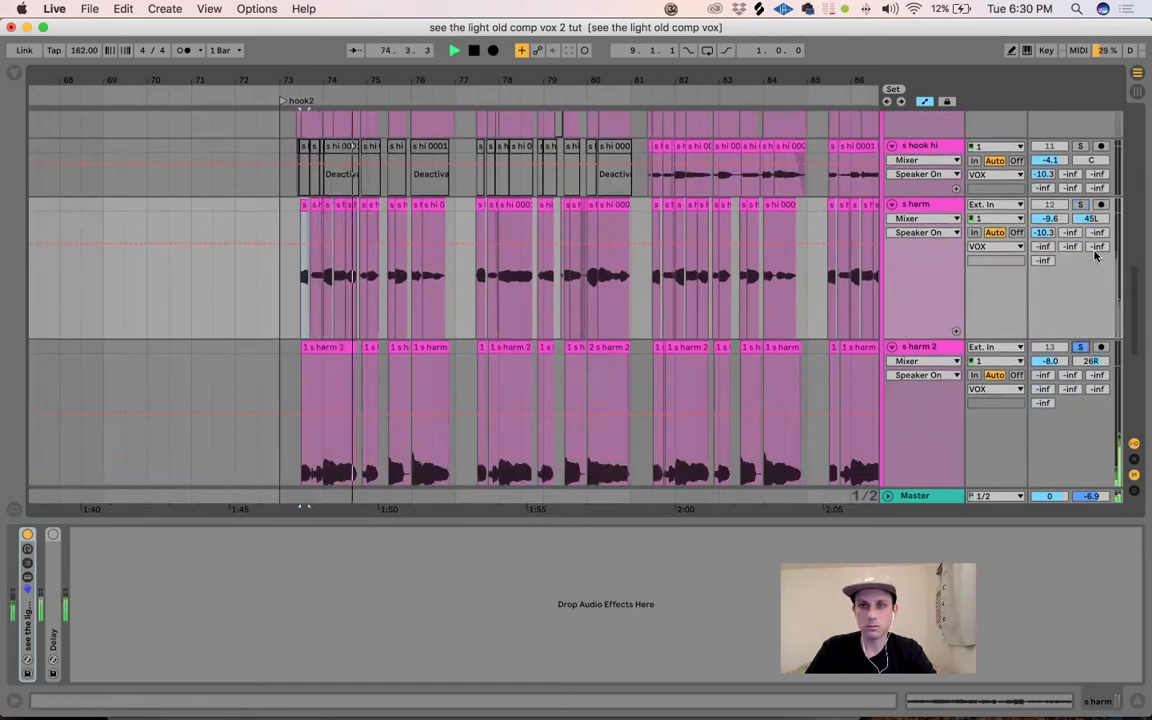
key("space")
Step: Add s harm to the solo and play both harmony tracks together from 73.2.4
left_click(1083, 205, "super")
key("space")
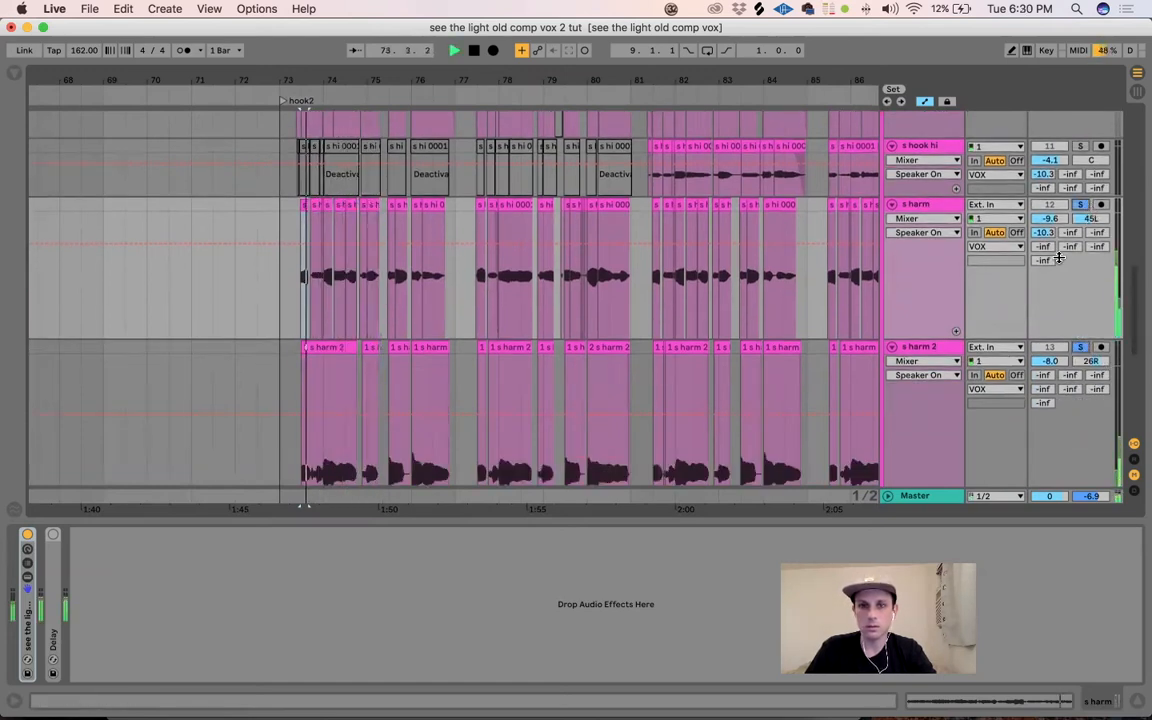
scroll(1059, 258, "down", 1)
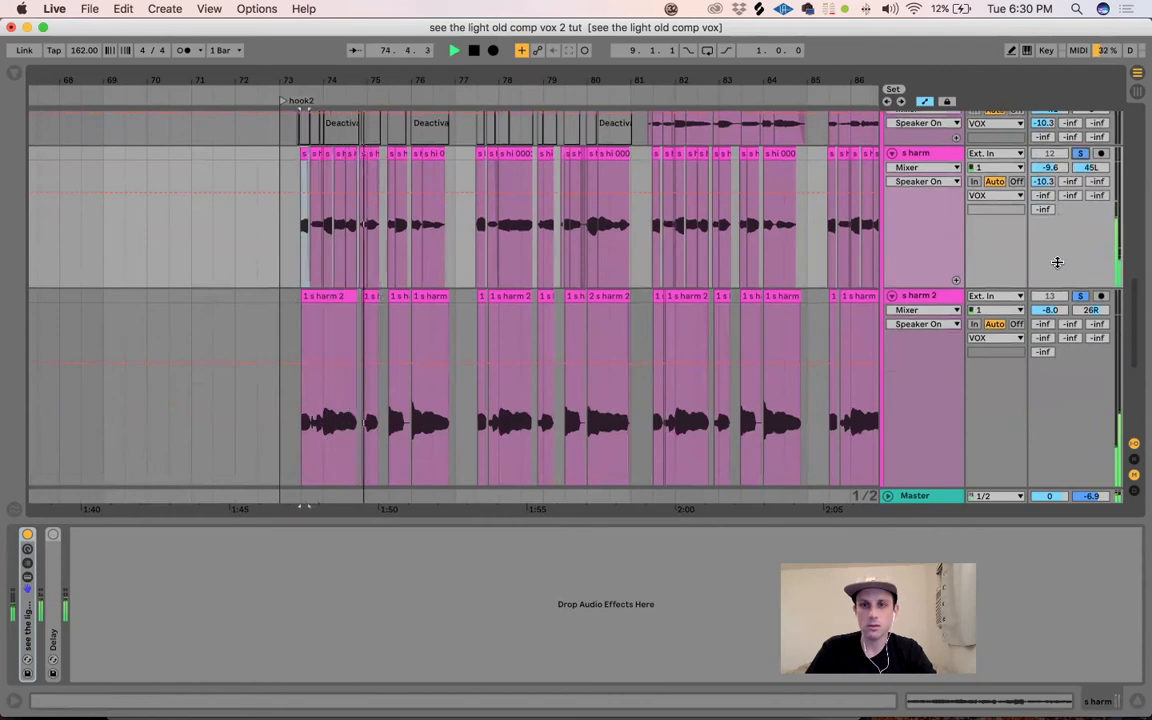
key("space")
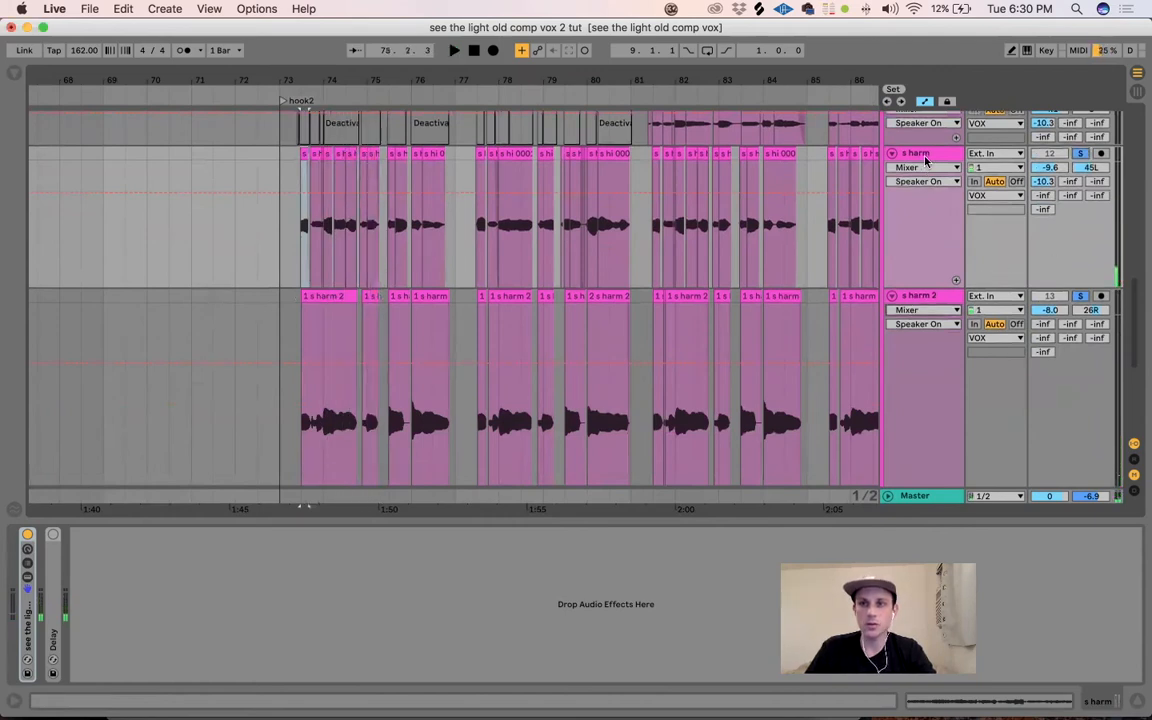
Step: View the effect chains of the s harm and s harm 2 tracks
left_click(926, 159)
left_click(918, 297)
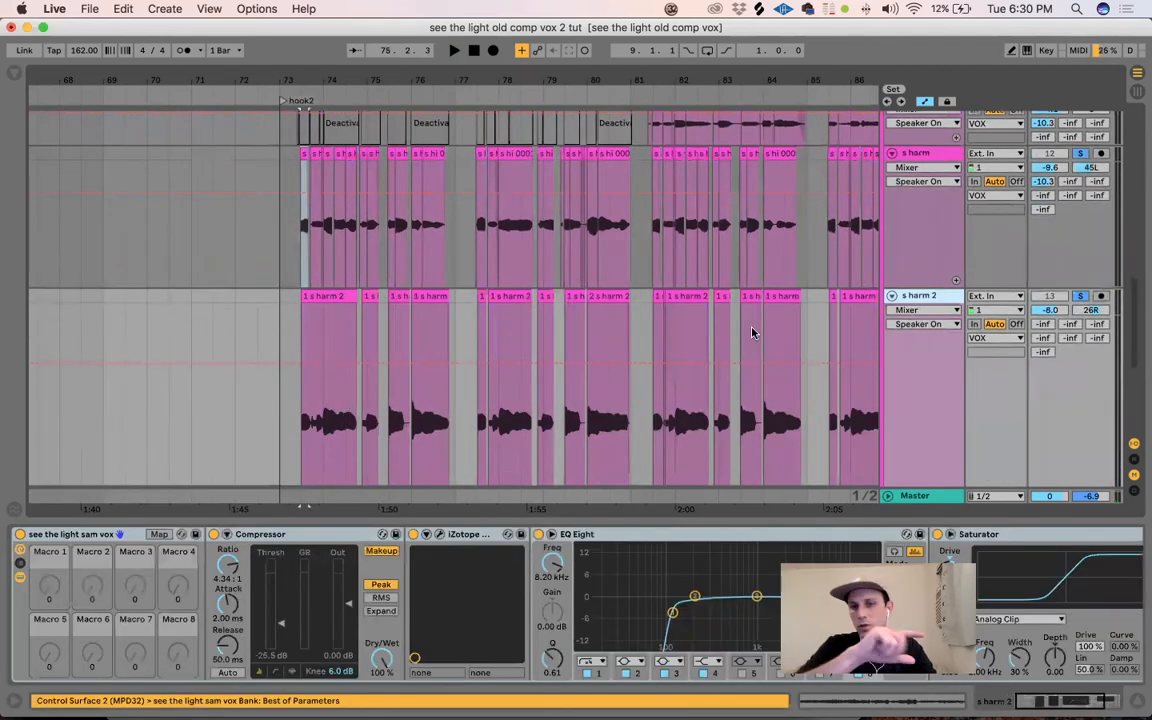
scroll(748, 280, "down", 5)
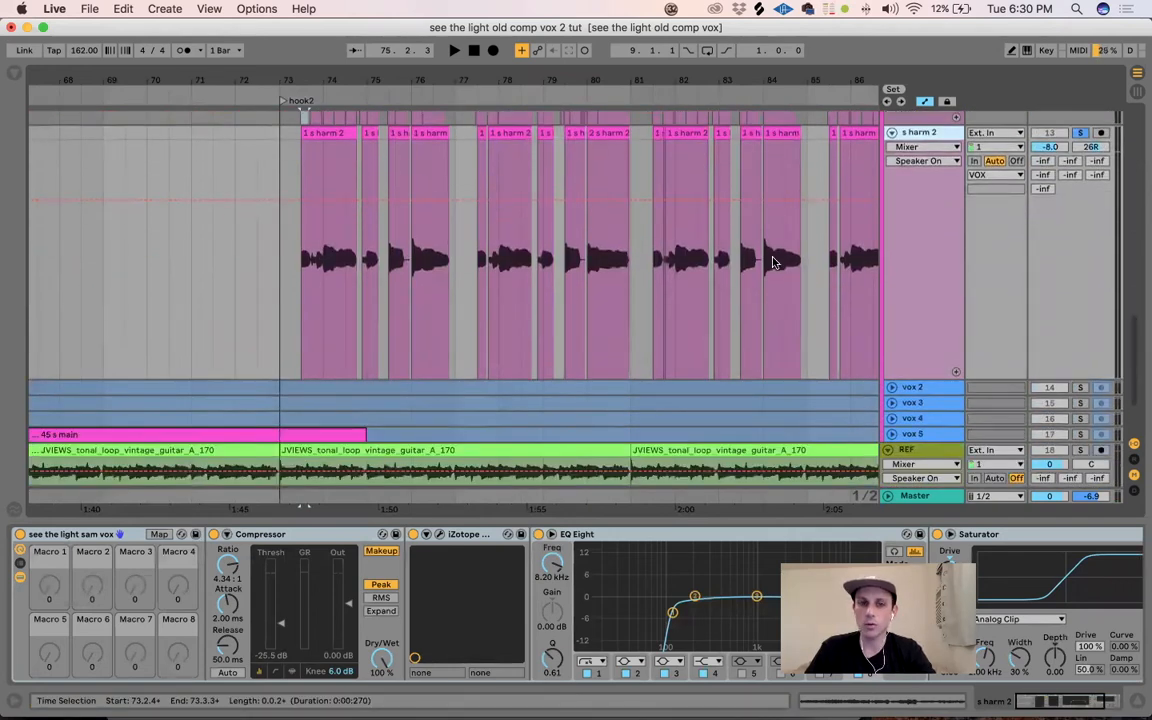
scroll(770, 262, "up", 1)
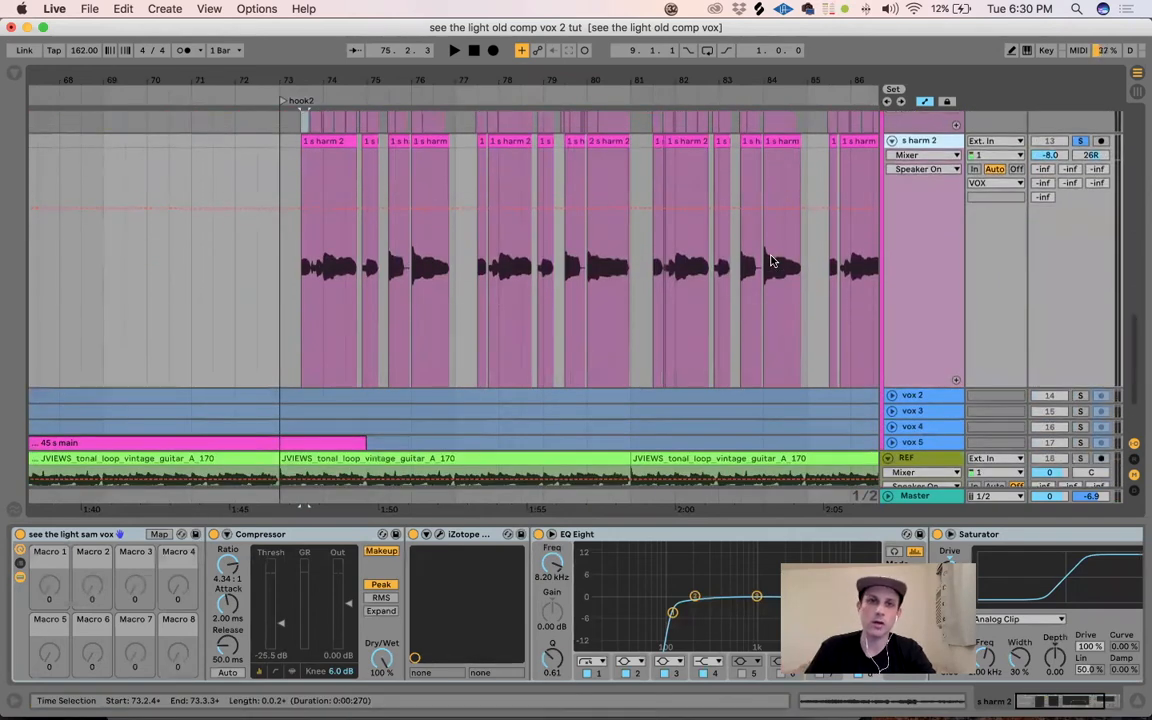
scroll(770, 262, "up", 10)
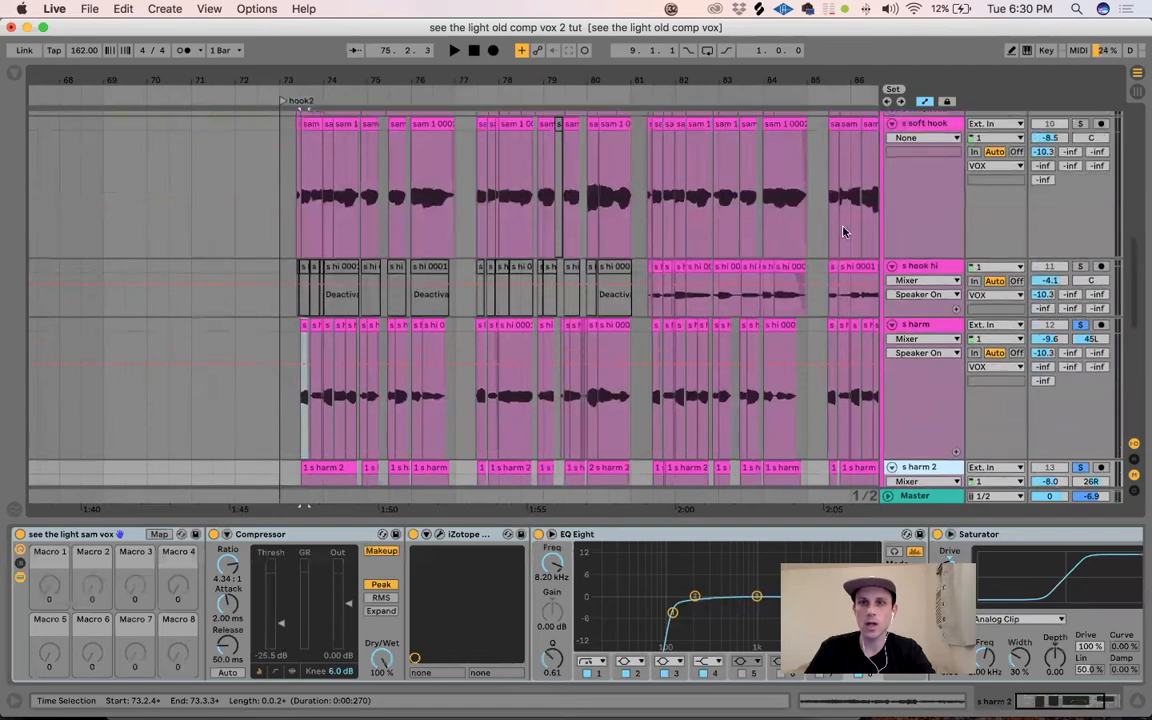
Step: Solo the whole VOX group instead of the harmonies and play the start of hook2
scroll(843, 232, "up", 10)
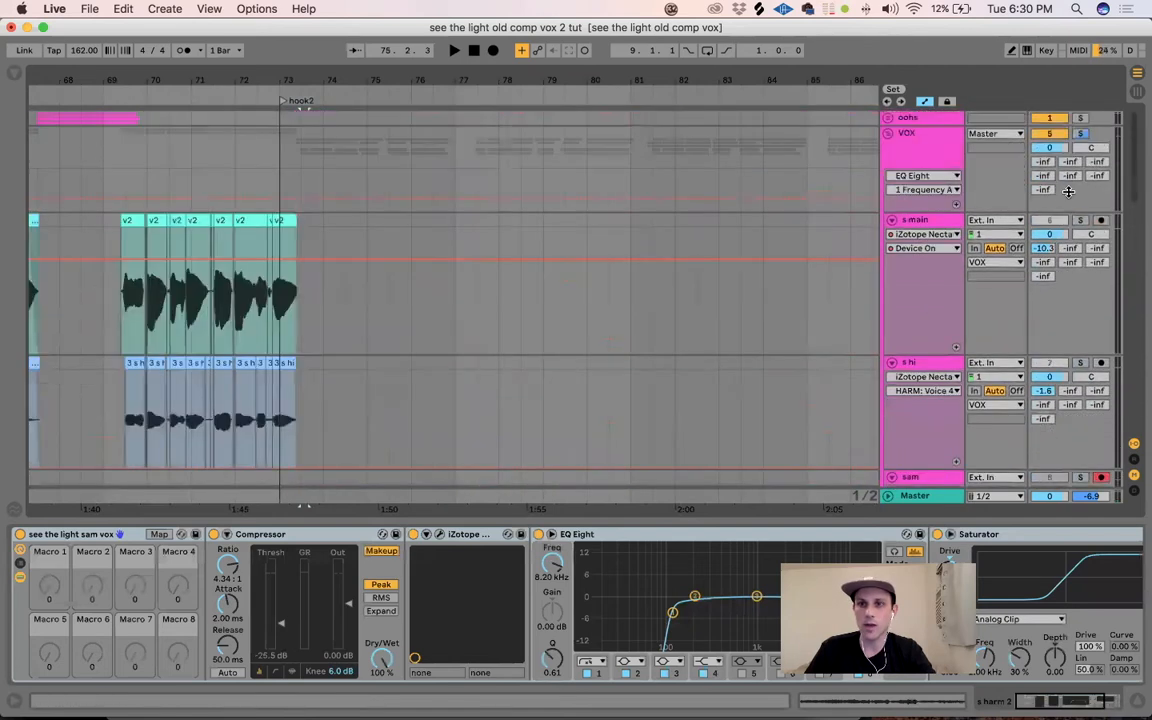
key("space")
scroll(382, 287, "down", 10)
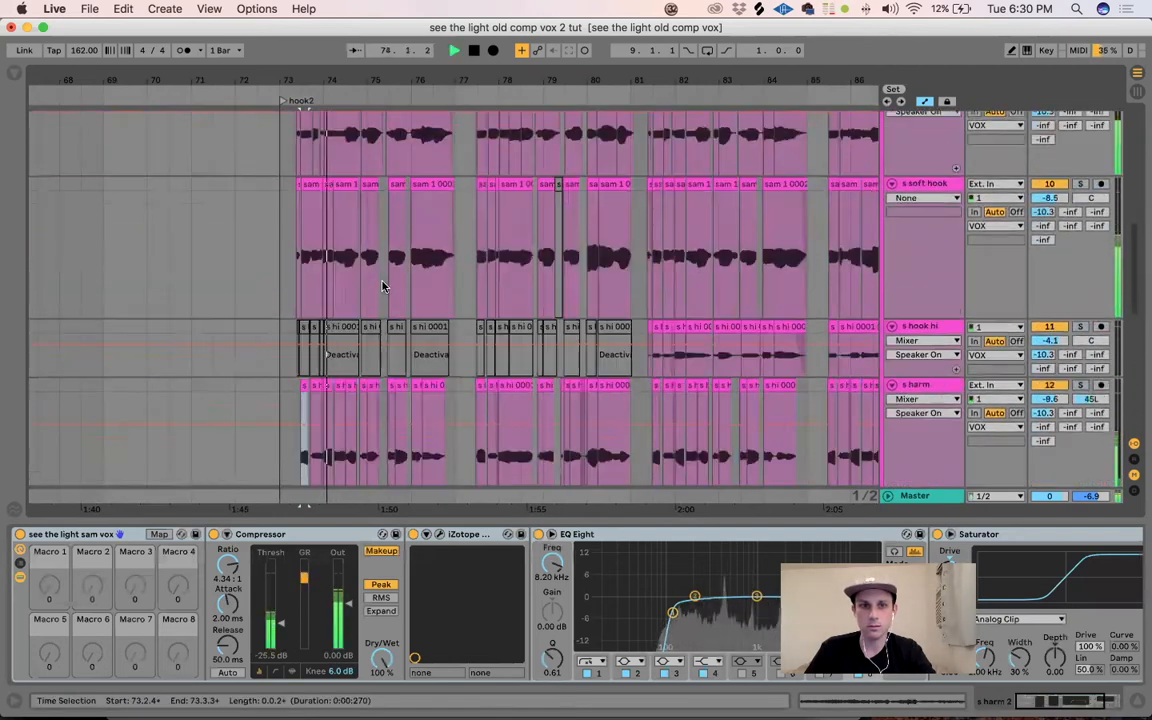
scroll(382, 287, "down", 5)
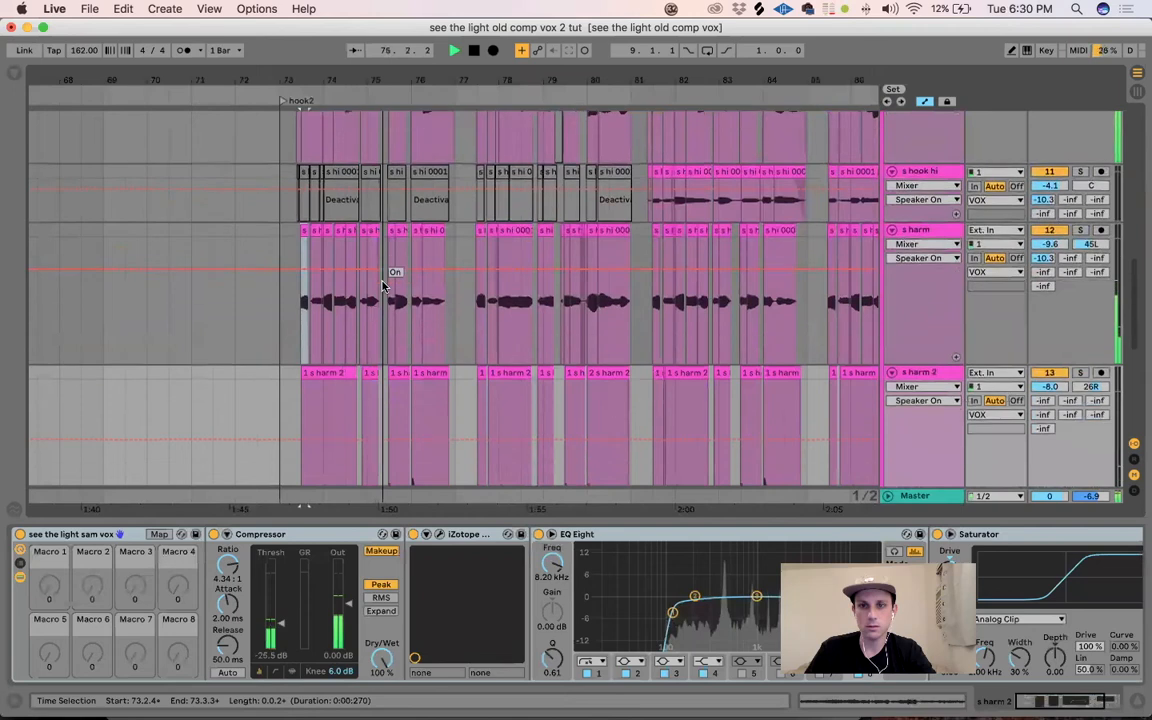
Step: Place the playback start at 81.2.3 on the s hook hi track and play the second half of hook2
scroll(369, 206, "up", 1)
left_click_drag(256, 136, 643, 137)
left_click(645, 128)
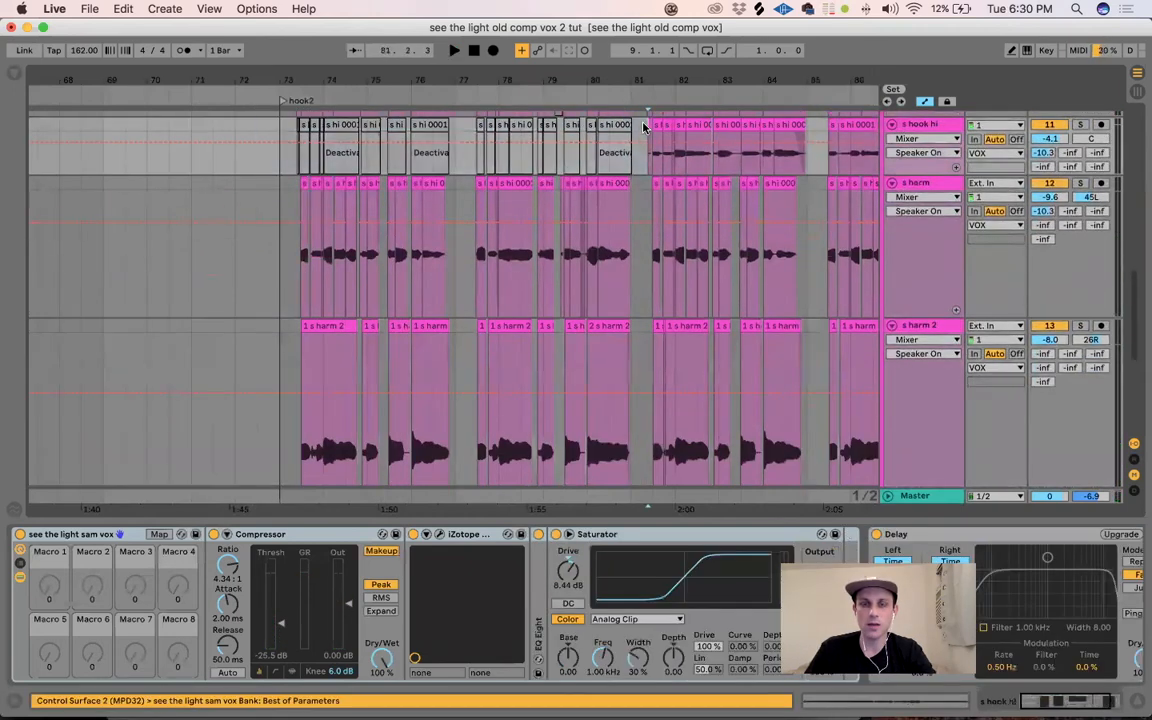
key("space")
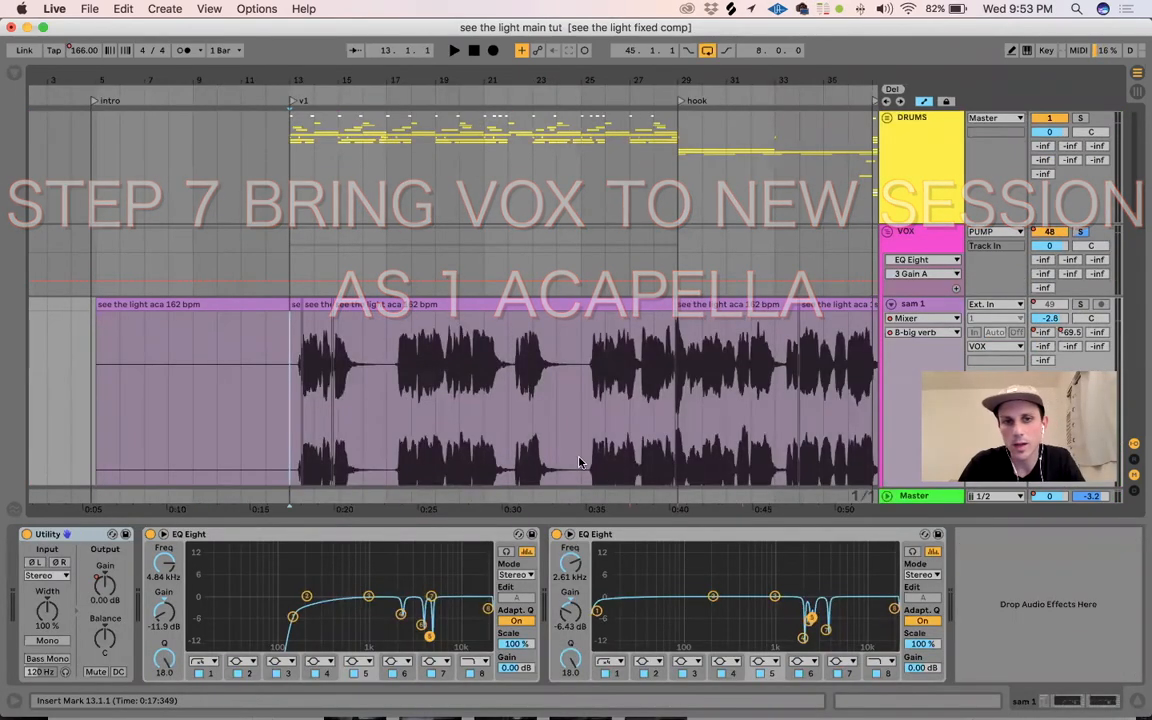
Step: Select the sam 1 acapella clip at 13.3.1, solo the track and play the start of v1 zoomed in
left_click(314, 306)
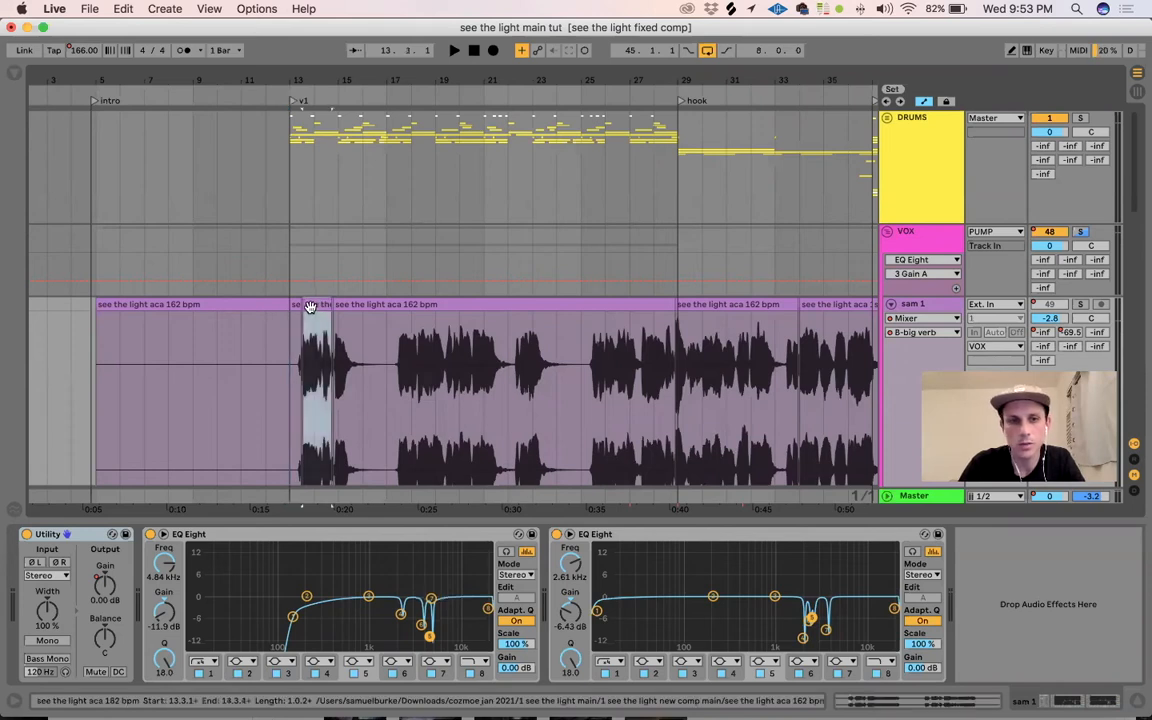
left_click(1080, 304)
key("space")
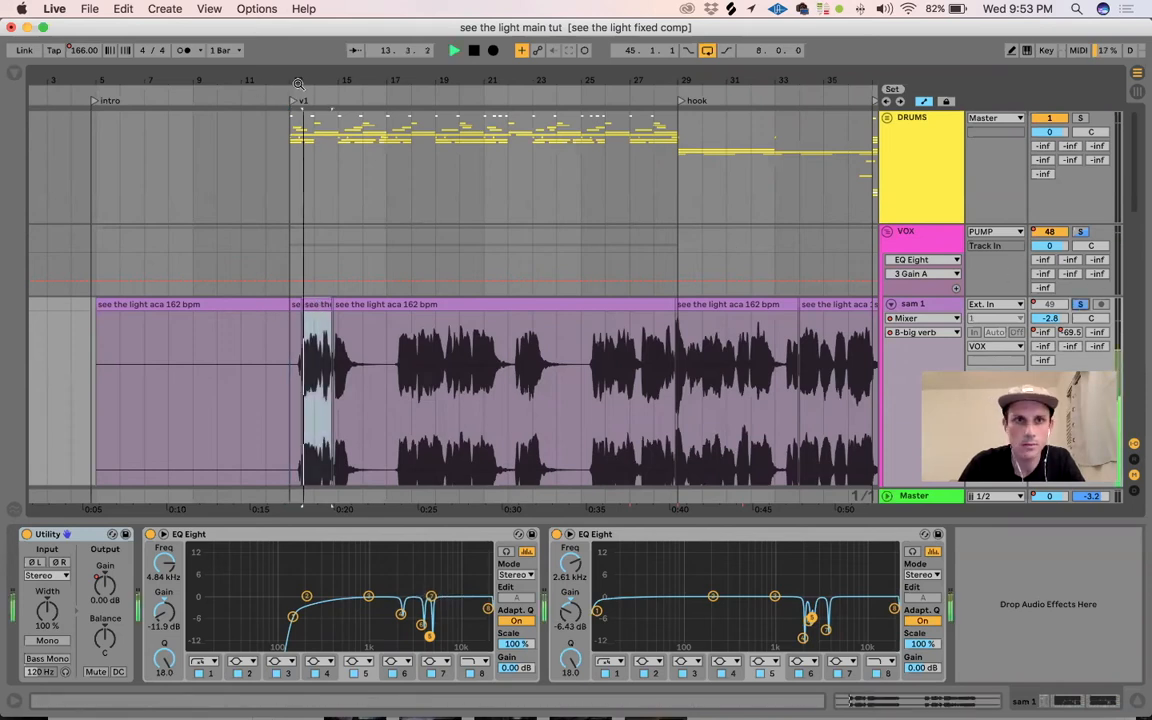
key("plus")
key("plus")
key("plus")
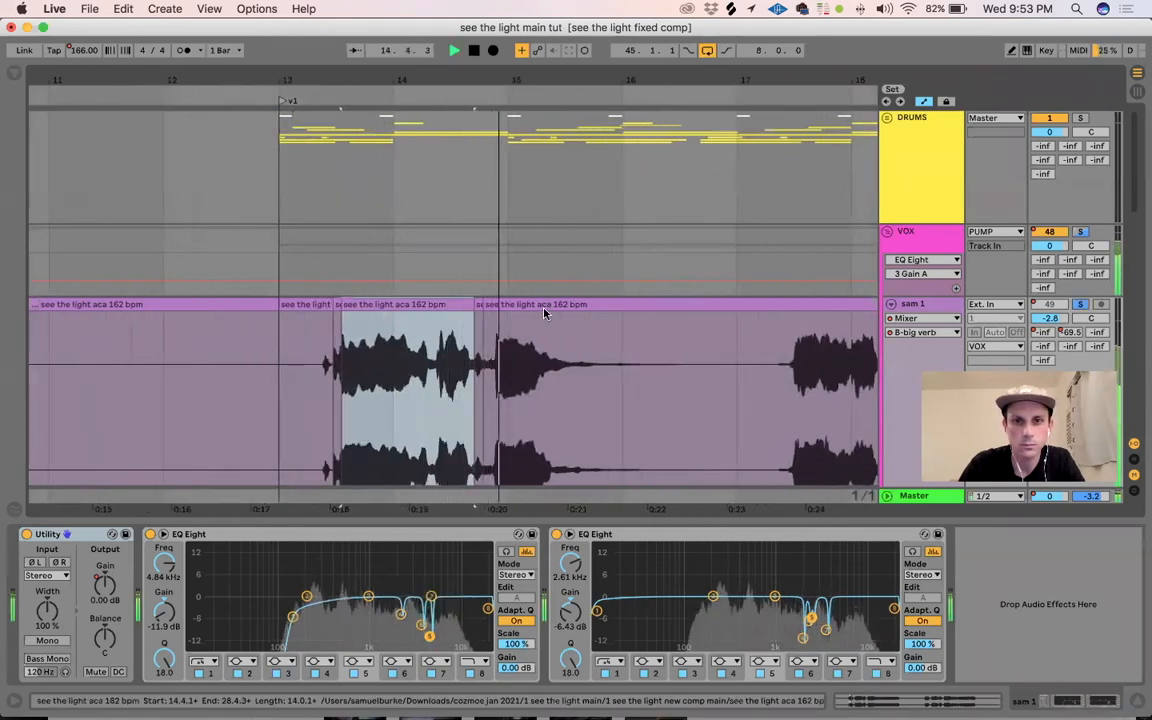
Step: Stop playback and select the short sam 1 clip from 13.2.4 to 13.3.1
scroll(545, 313, "down", 3)
key("space")
left_click(336, 172)
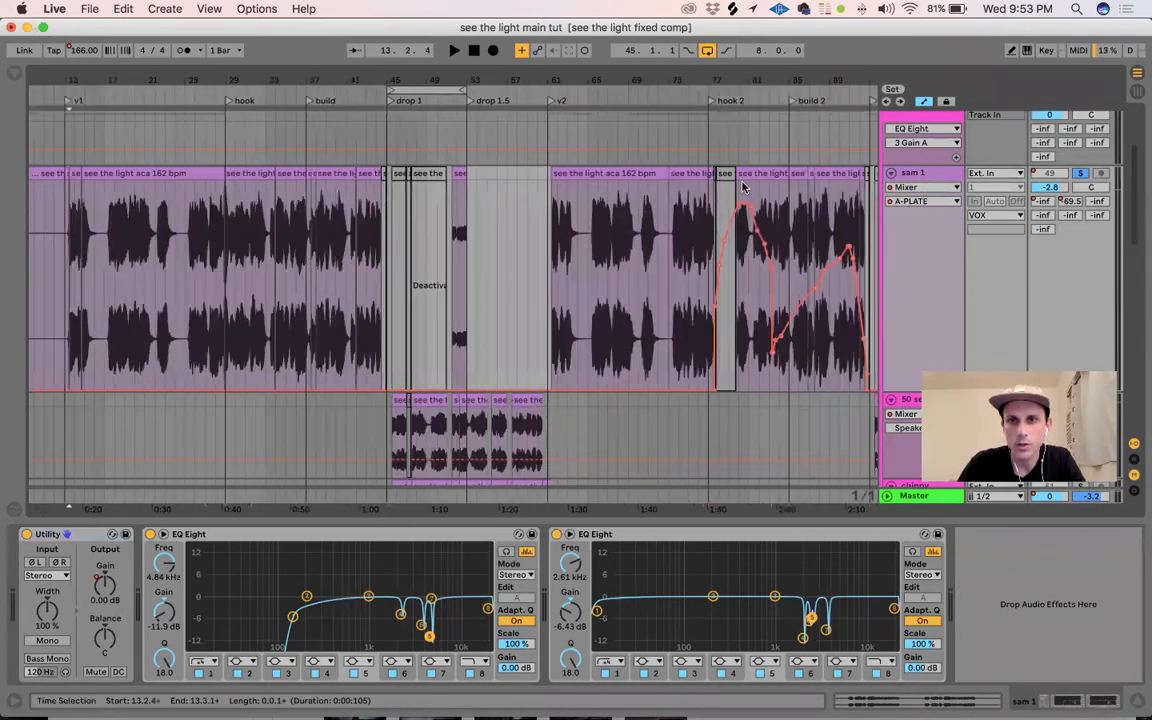
Step: Select the hook 2 clip of sam 1 from 79.4.1 to 85.1.1 and play it with its A-PLATE send automation
left_click(743, 187)
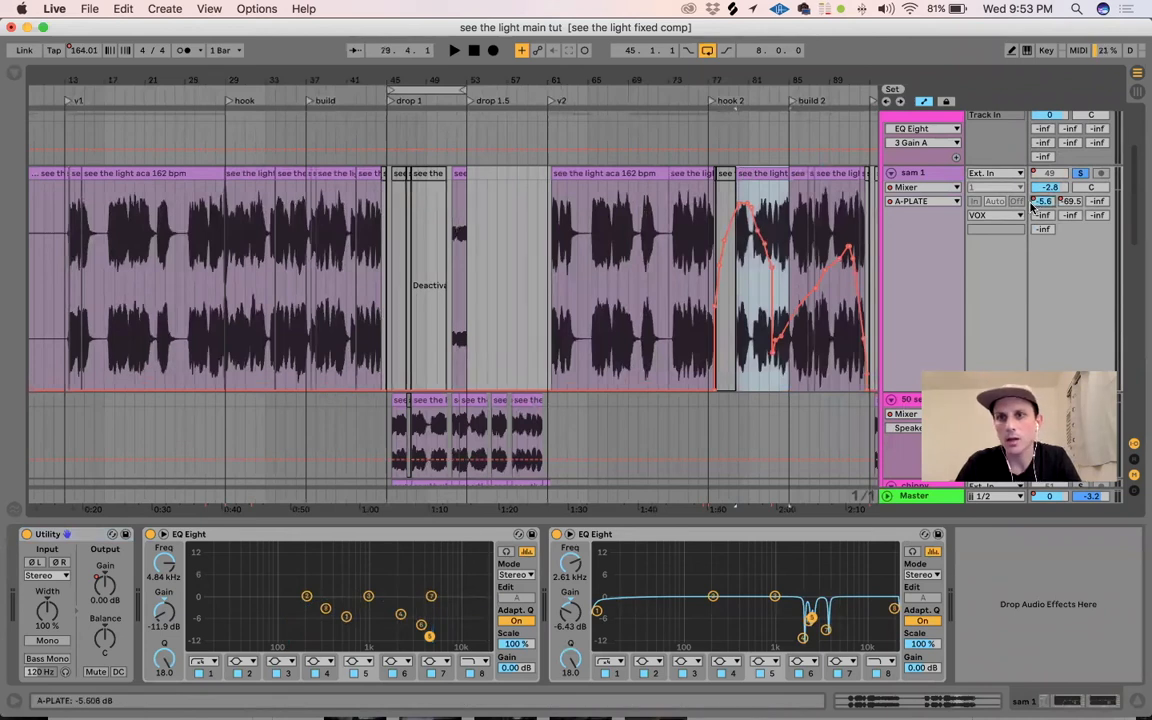
key("space")
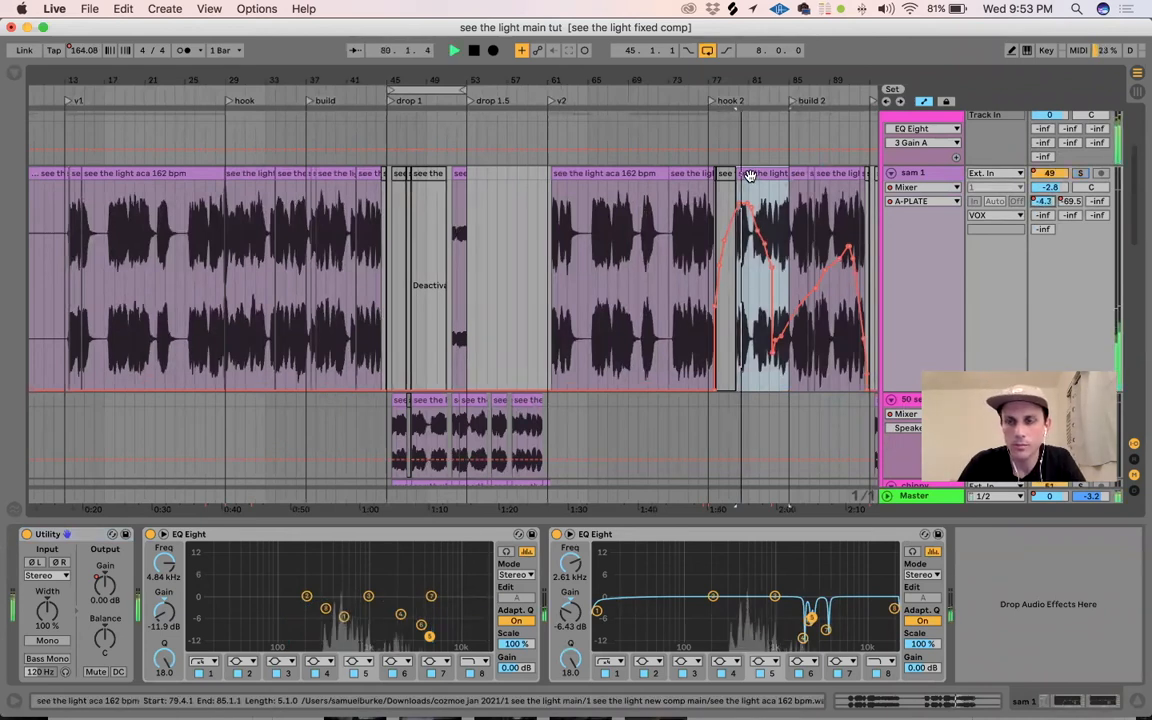
key("space")
Step: Show the return tracks and view the devices of the A-PLATE return
key("s")
key("alt+super+r")
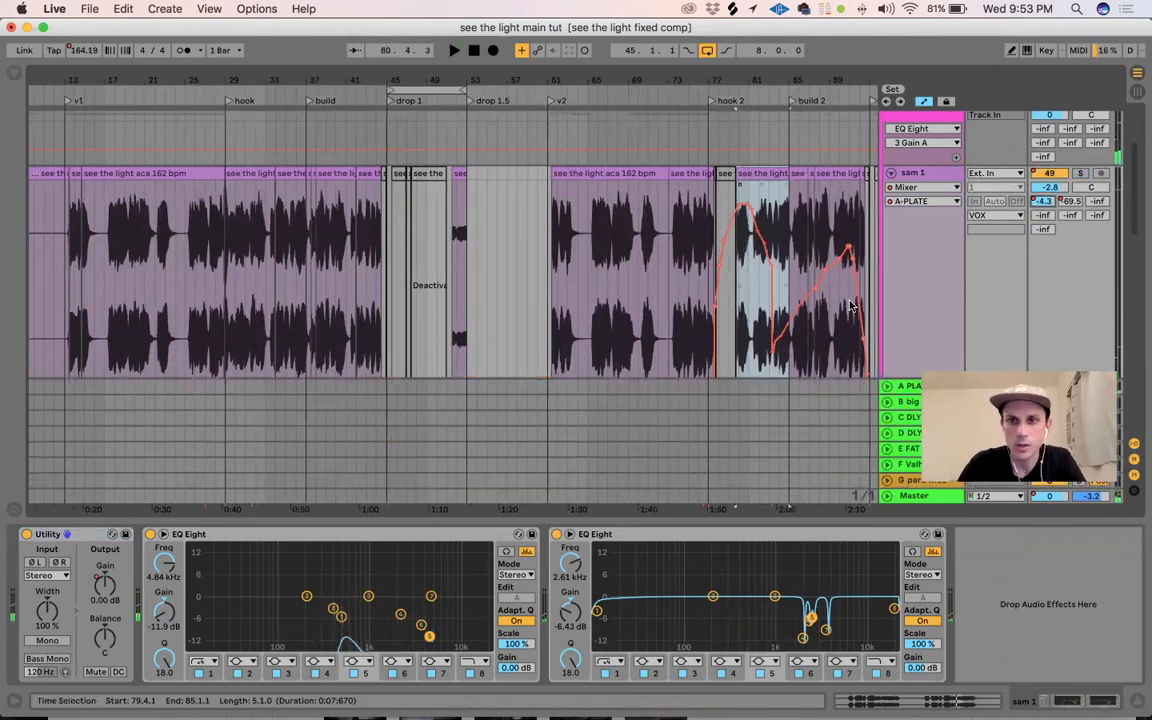
left_click(902, 388)
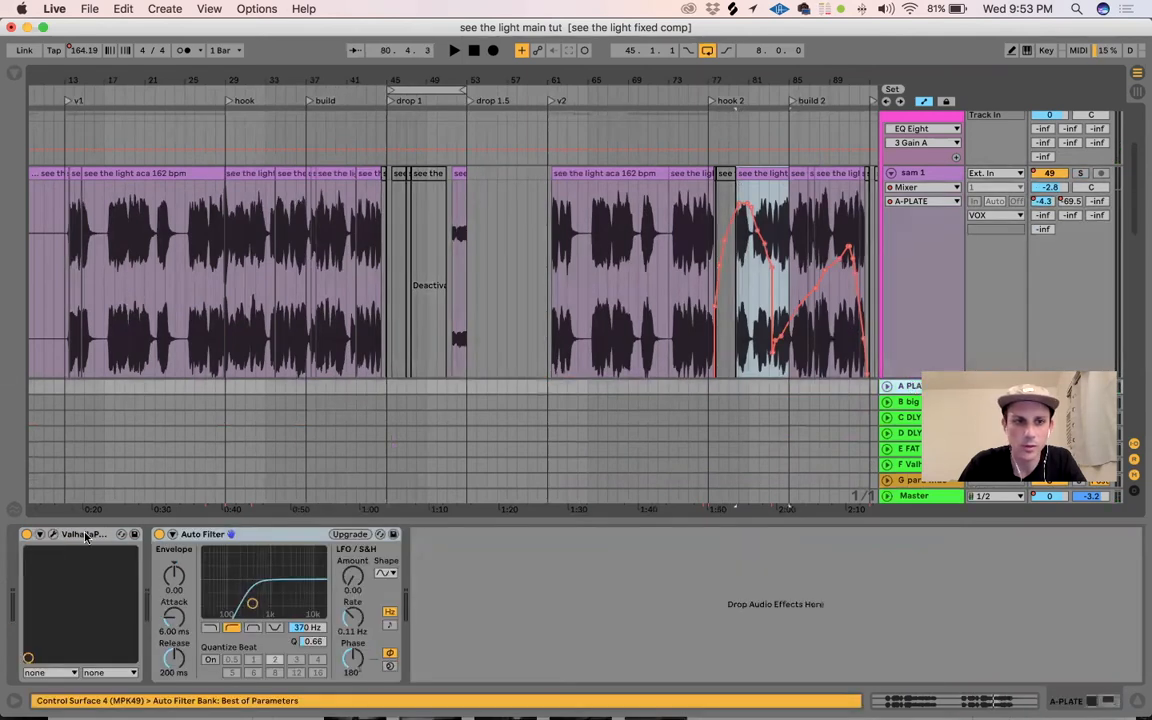
Step: View the ValhallaPlate settings of the A-PLATE return, then show the B-big verb send automation on the sam 1 track
left_click(54, 535)
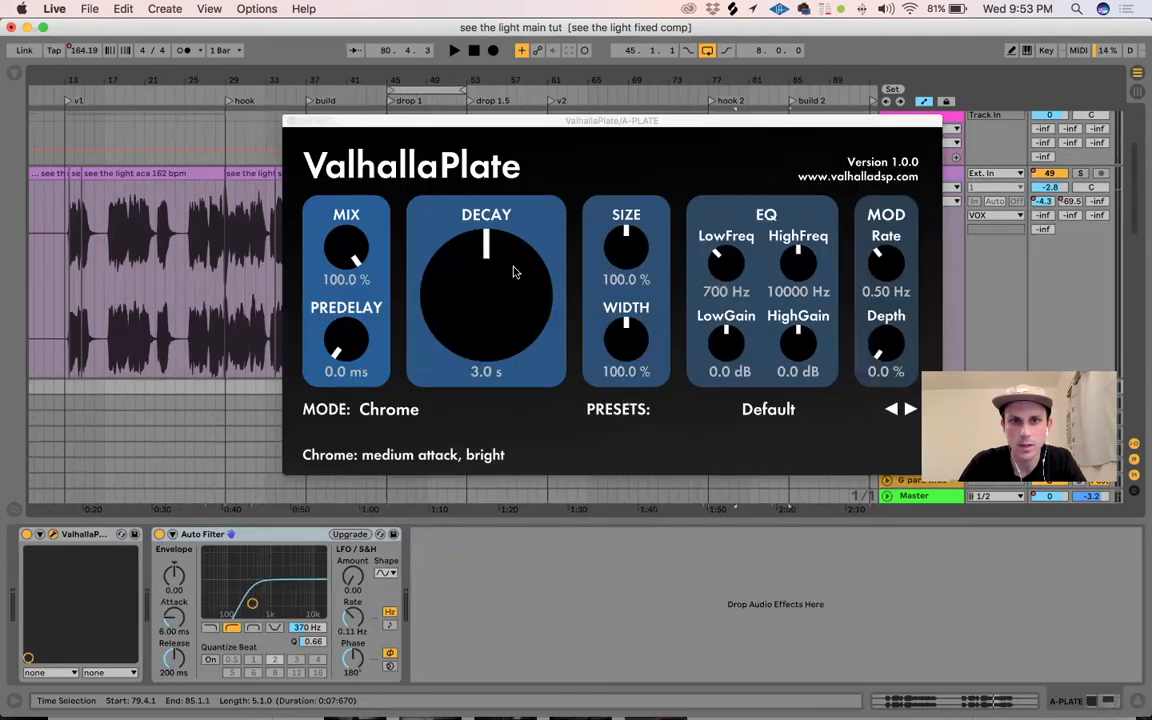
left_click(291, 121)
left_click(760, 173)
left_click(1070, 203)
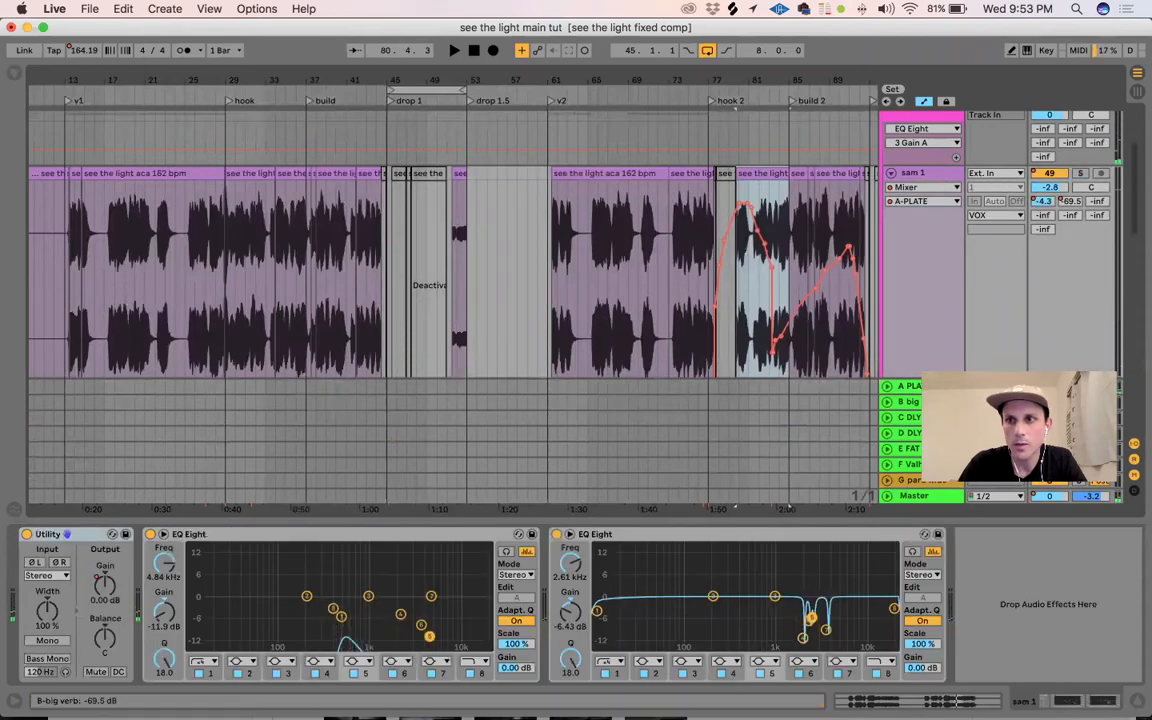
Step: Play sam 1 from 76.4.1, just before hook 2, and solo the track to hear its B-big verb send automation
left_click_drag(709, 82, 707, 132)
left_click(702, 173)
left_click(702, 220)
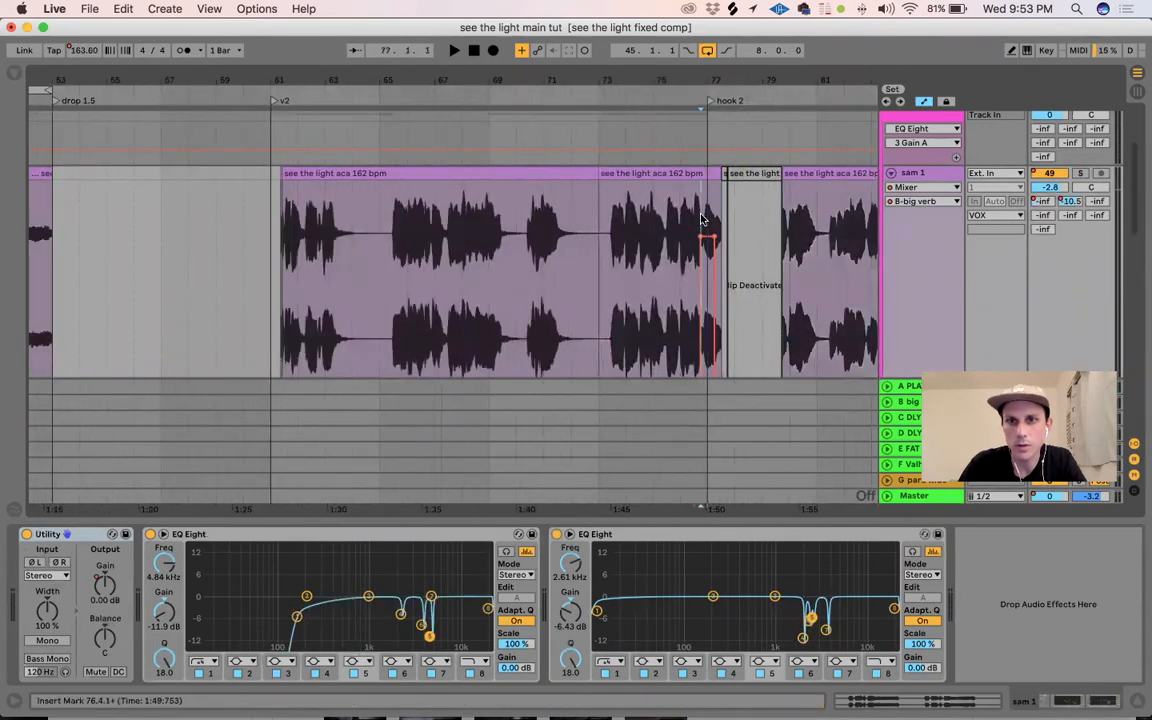
key("space")
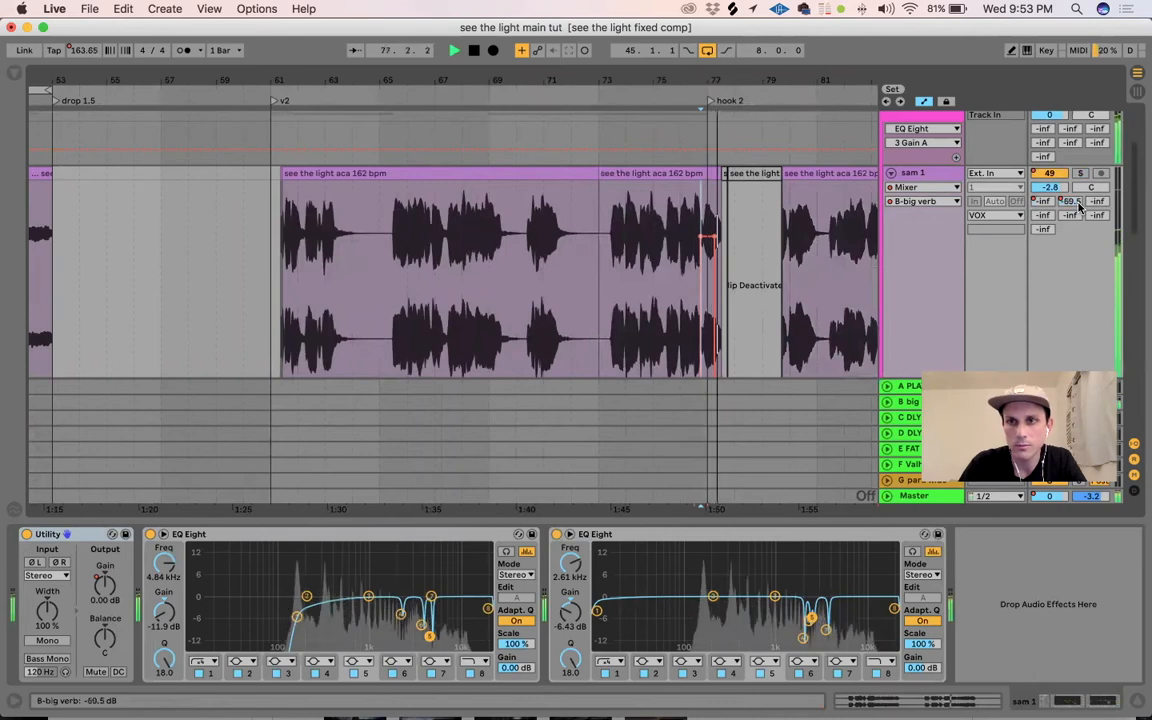
left_click(1077, 173)
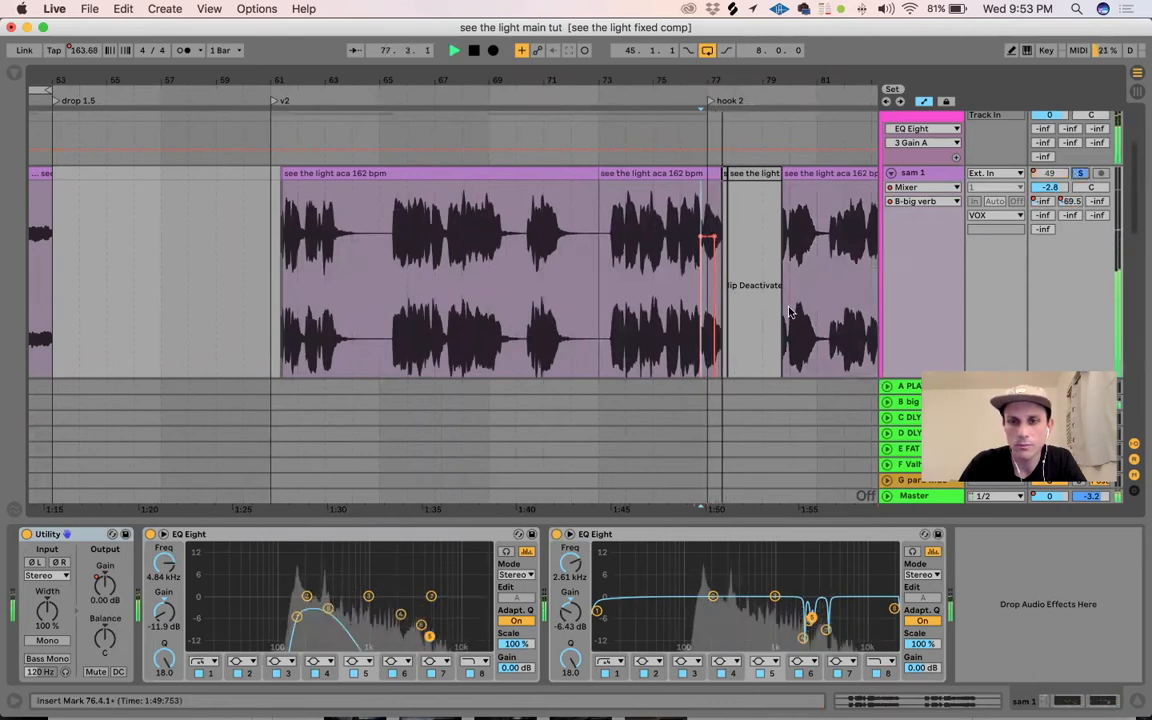
key("space")
Step: View the devices of the B big verb return, including Eos and the unfolded good pump sidechain compressor
left_click(905, 402)
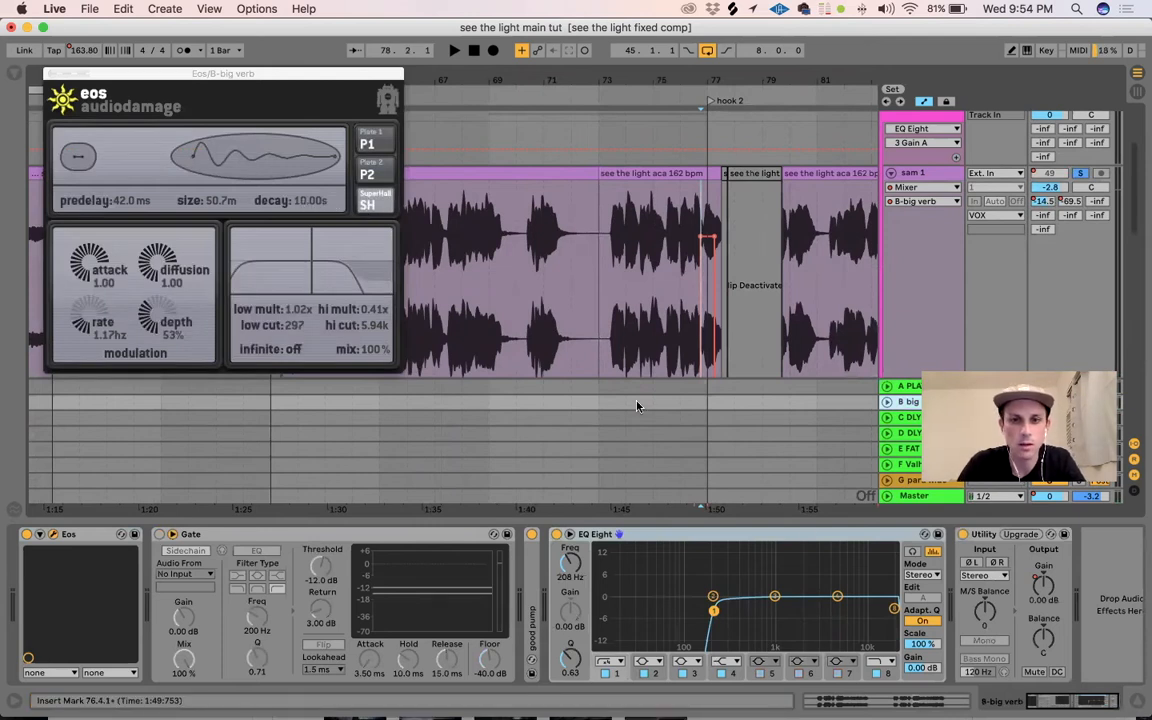
double_click(532, 580)
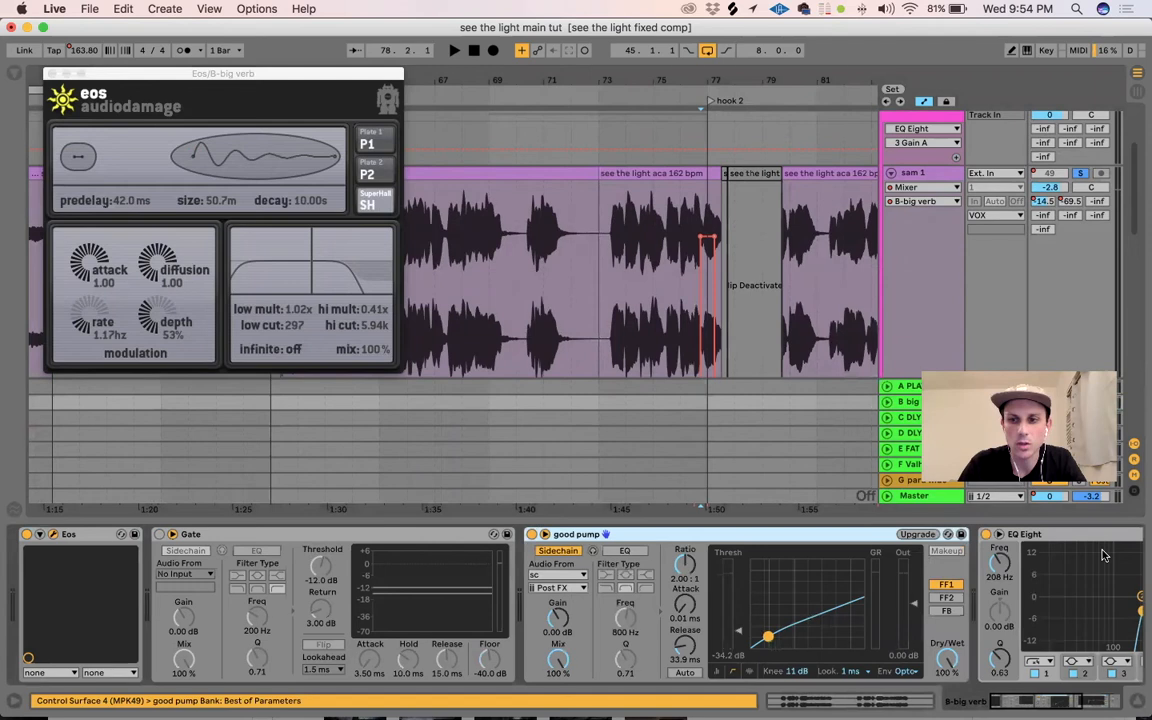
scroll(1103, 555, "right", 5)
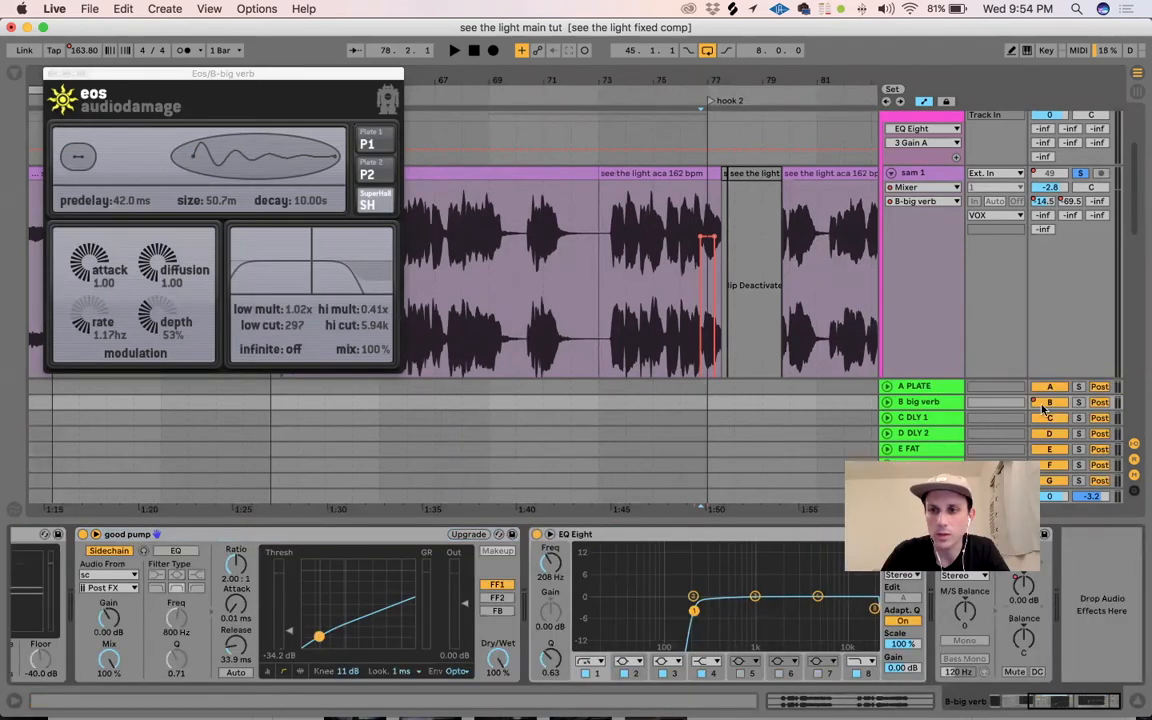
Step: Unfold the B big verb return to show its Speaker On automation and play from 92.1.1 into drop 2
double_click(1043, 405)
left_click(886, 402)
left_click_drag(850, 82, 578, 30)
left_click(660, 335)
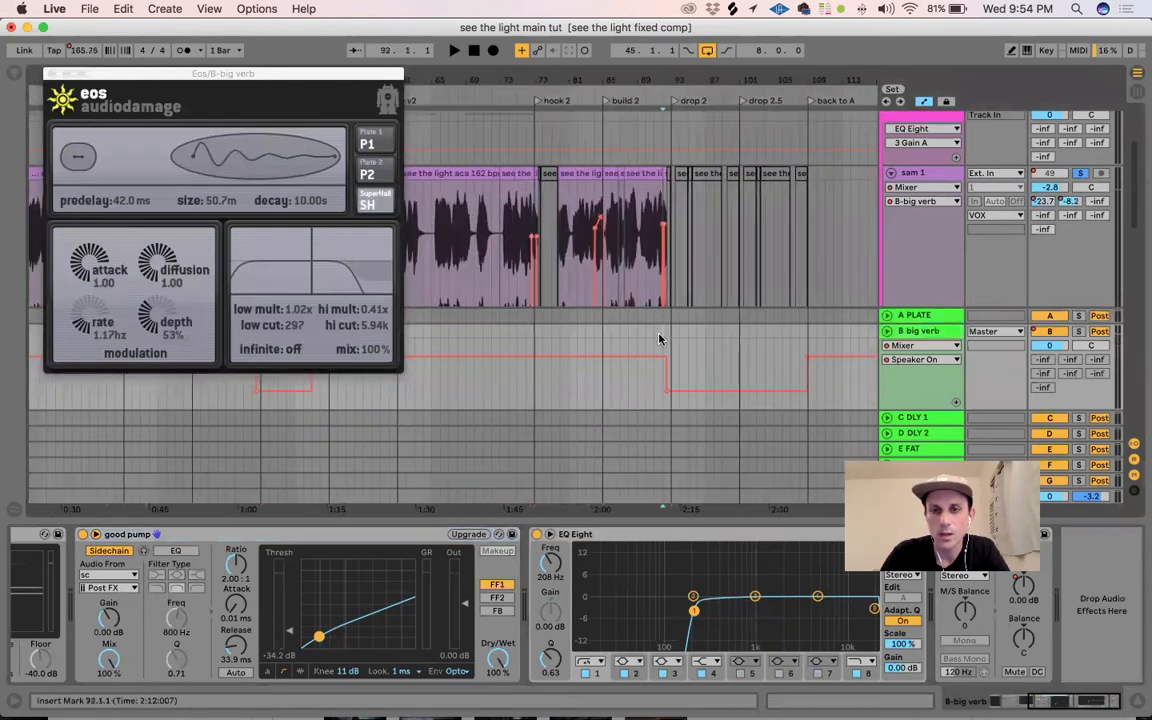
key("space")
key("space")
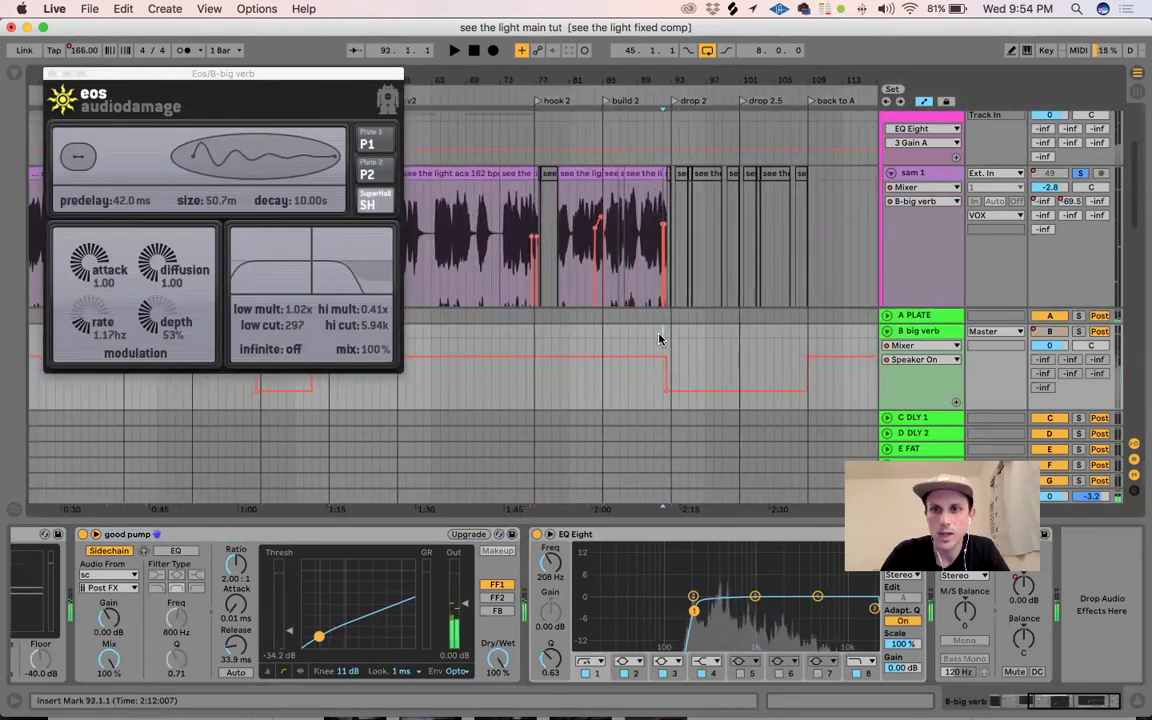
Step: Hide the return tracks and bring the pitched-up drop vocal tracks below sam 1 into view
scroll(645, 285, "down", 3)
key("super+alt+r")
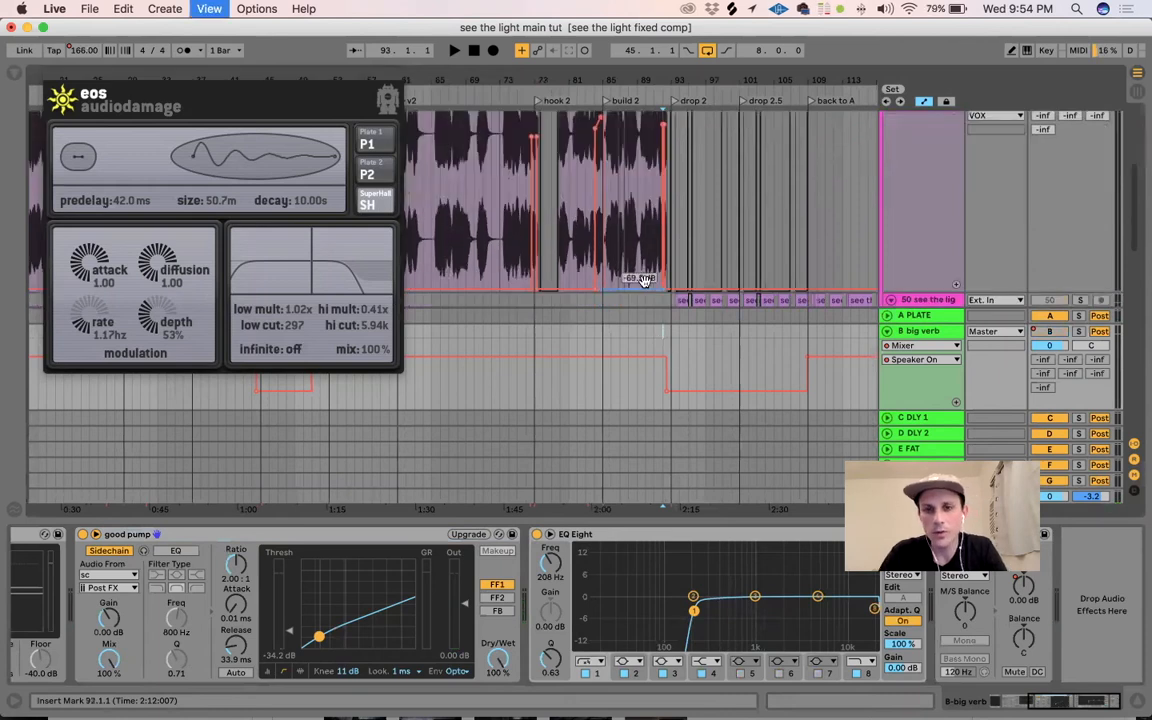
scroll(645, 285, "down", 3)
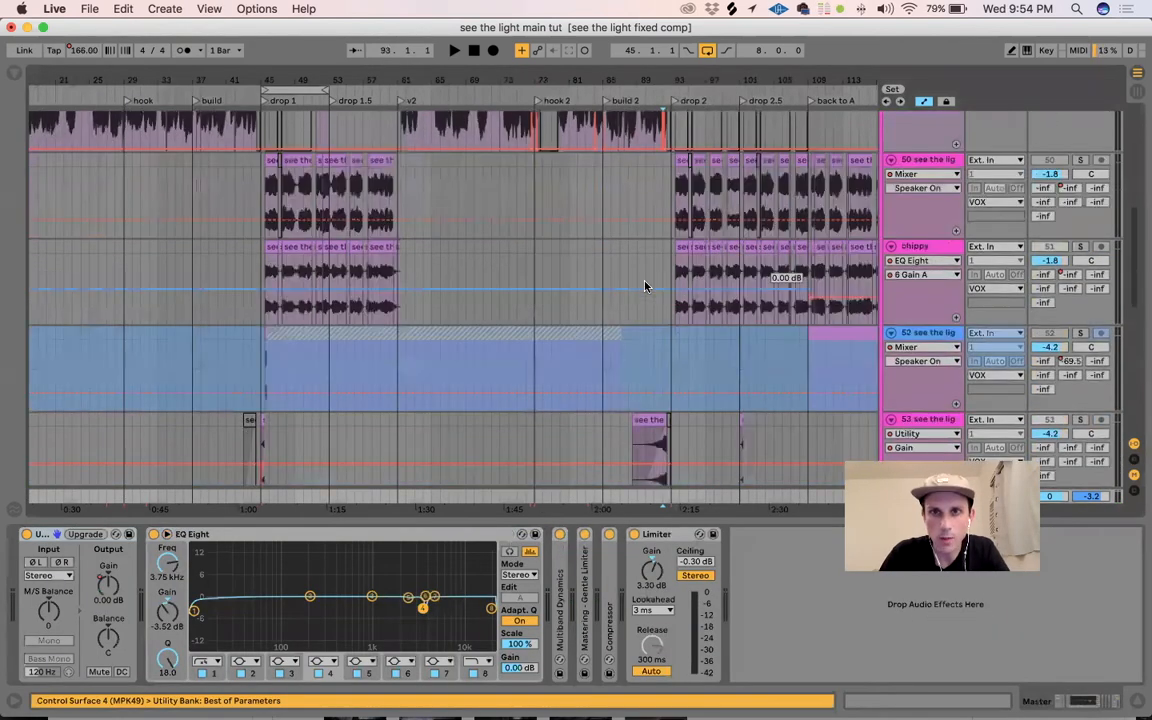
Step: Play the first drop 2 vocal clip soloed on the chippy track, and on track 50 above it
left_click(683, 270)
left_click(1079, 246)
key("space")
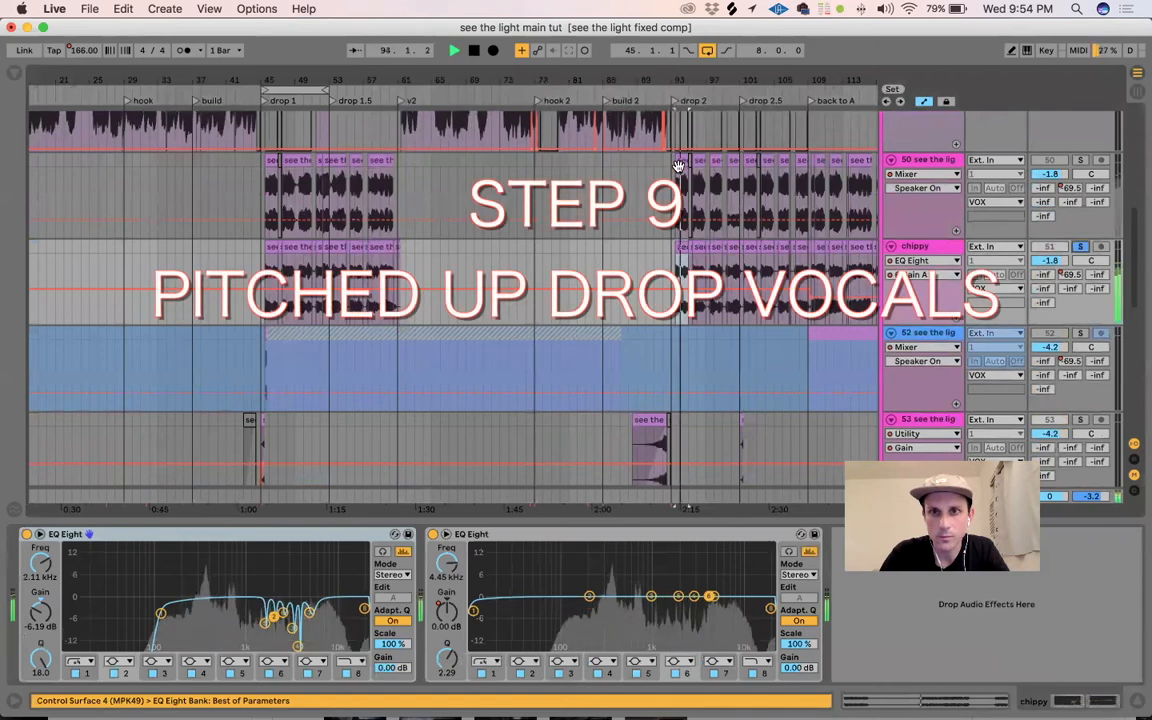
left_click(660, 460)
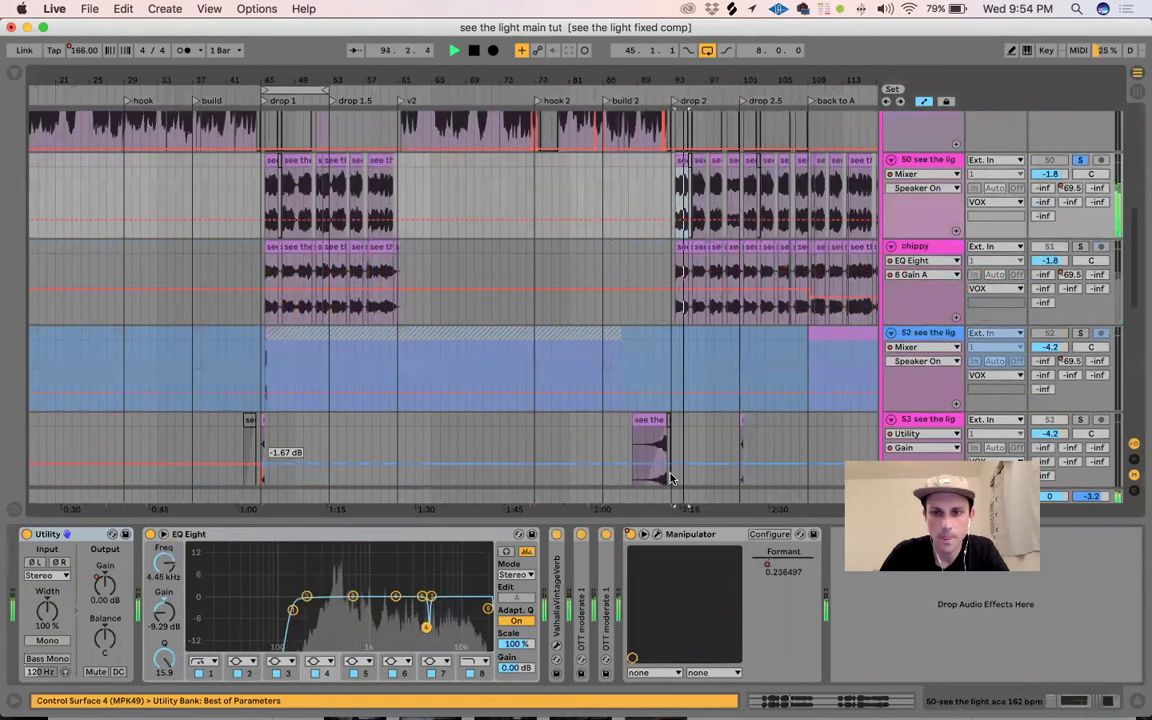
key("space")
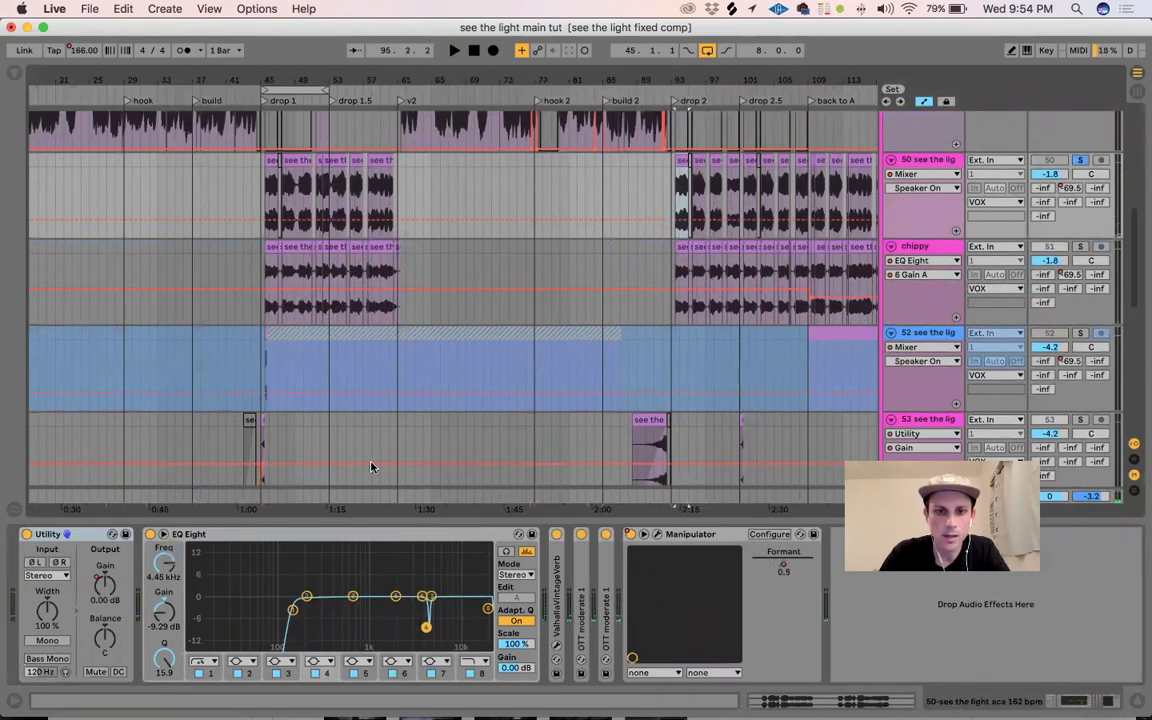
Step: Bypass all devices on track 50, then turn only Utility and EQ Eight back on
left_click(150, 534)
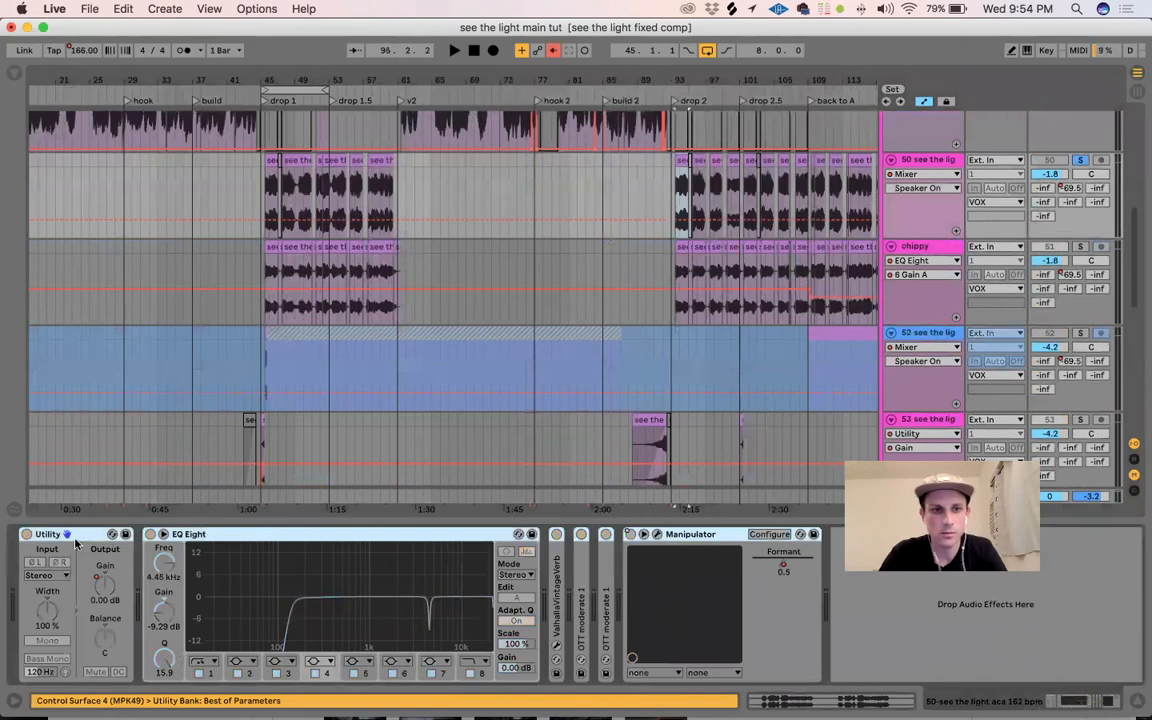
left_click(26, 534)
left_click(26, 534)
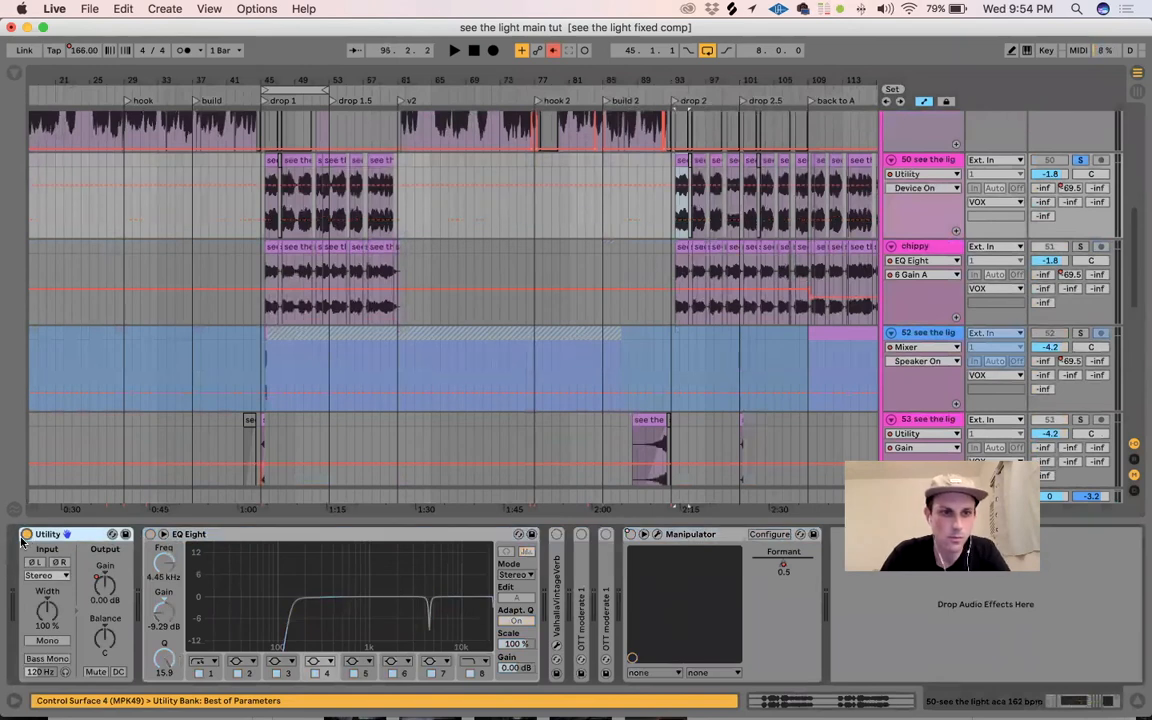
left_click(106, 594)
left_click(150, 534)
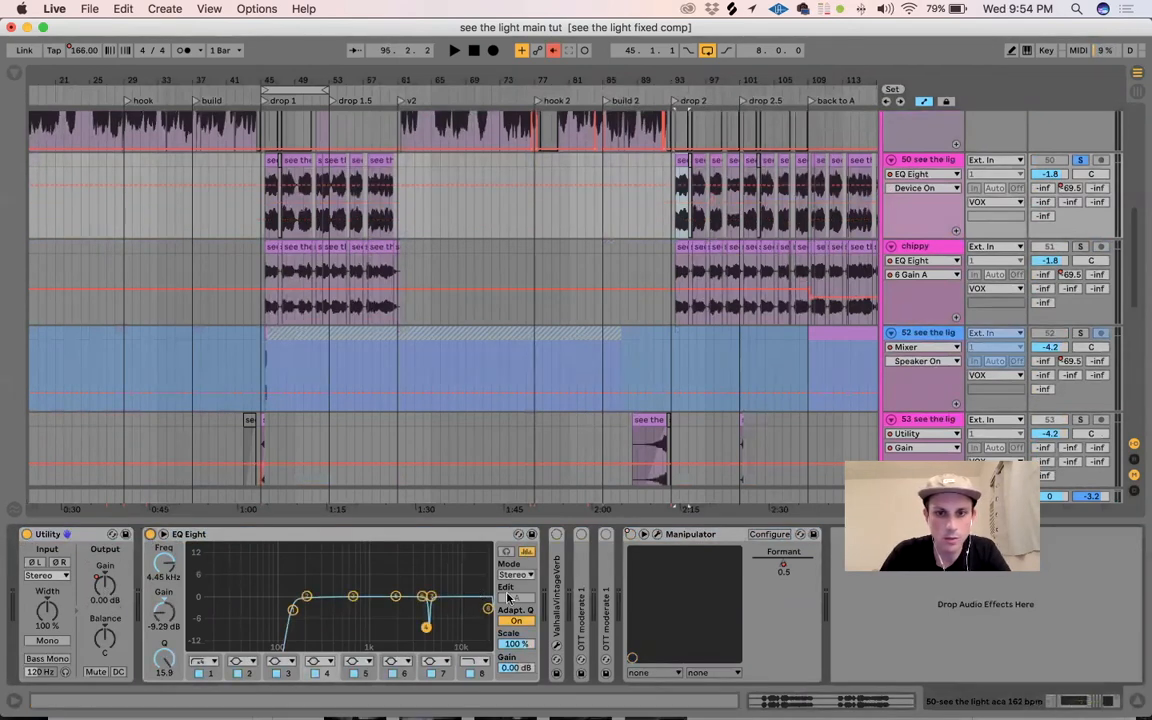
Step: Enable and unfold ValhallaVintageVerb on track 50, play the drop 2 clip and show the reverb's Mix and Decay automation
double_click(555, 565)
key("space")
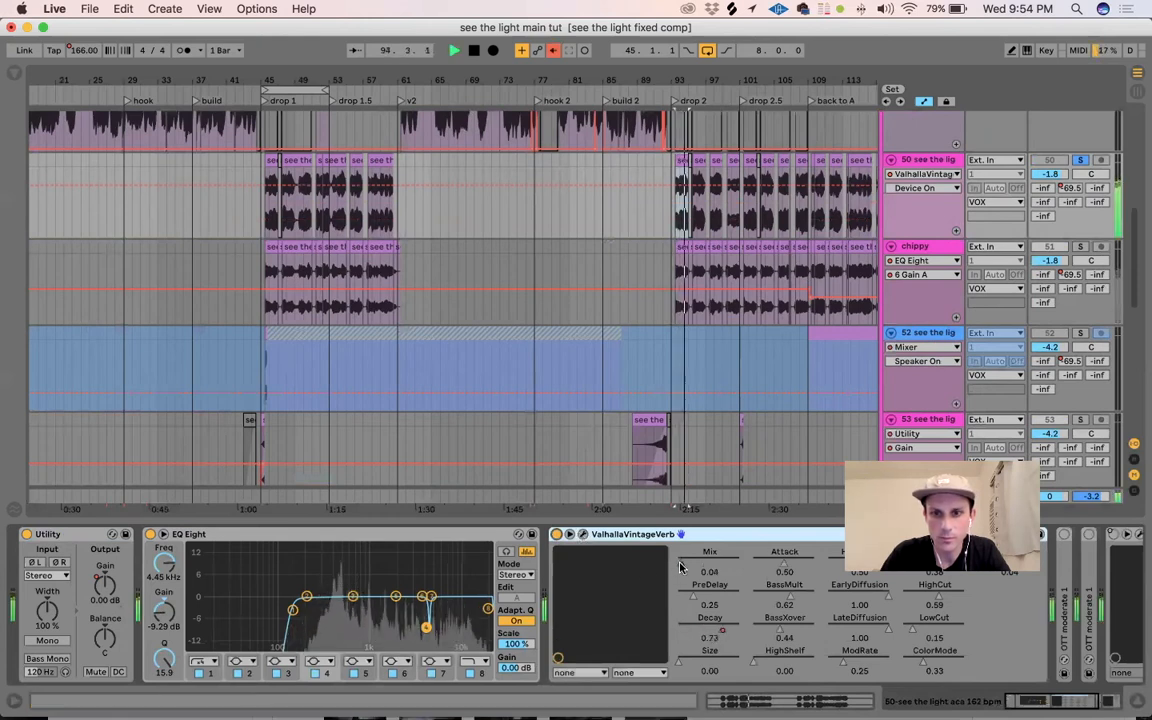
left_click(681, 565)
scroll(685, 404, "right", 5)
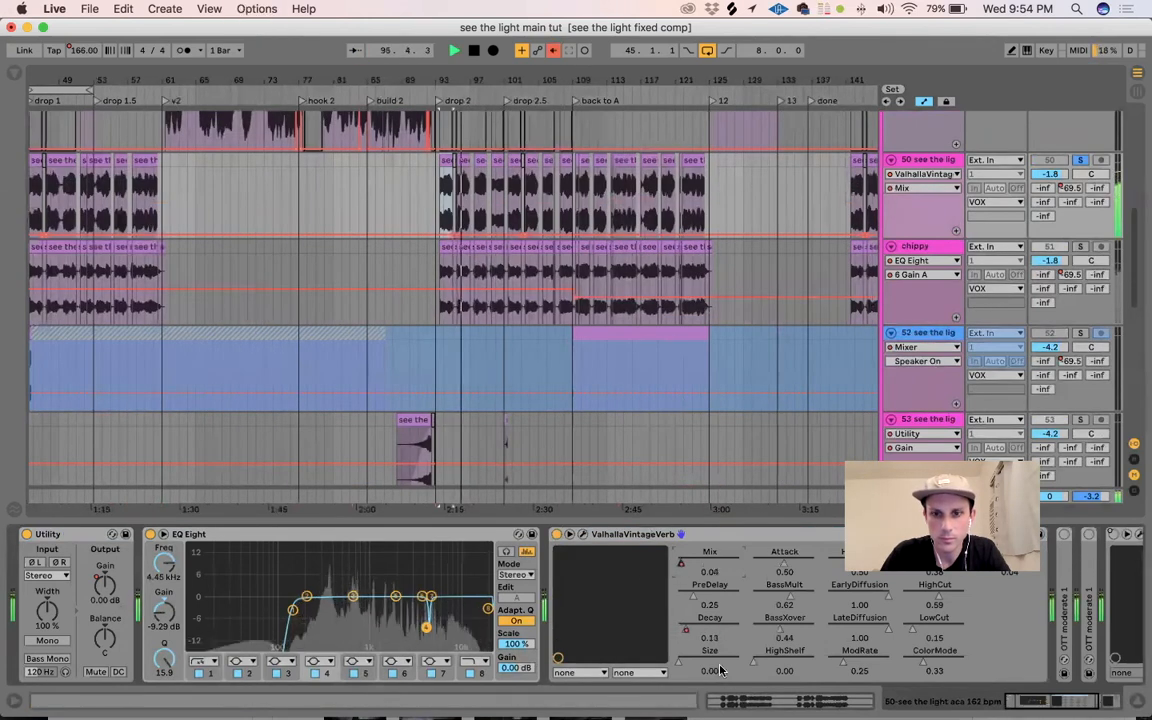
key("space")
left_click(723, 630)
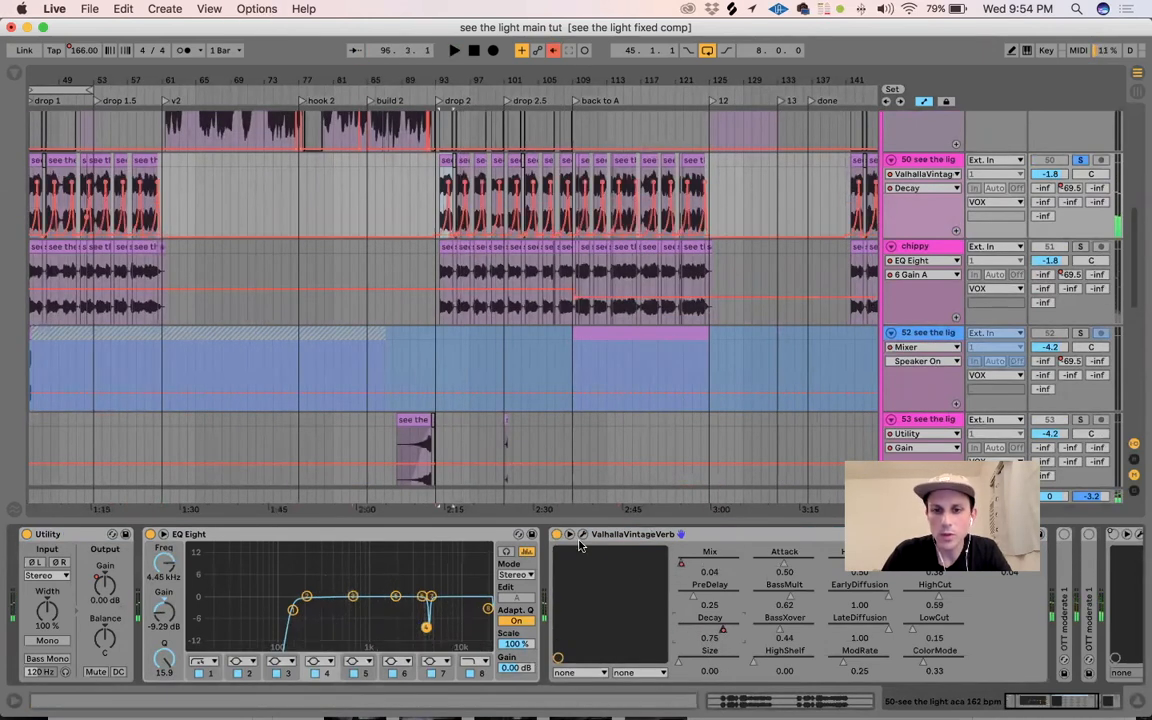
Step: Play the drop 2 clip with the reverb's Decay automation while viewing the ValhallaVintageVerb window, then close and fold the device
left_click_drag(478, 73, 479, 83)
key("space")
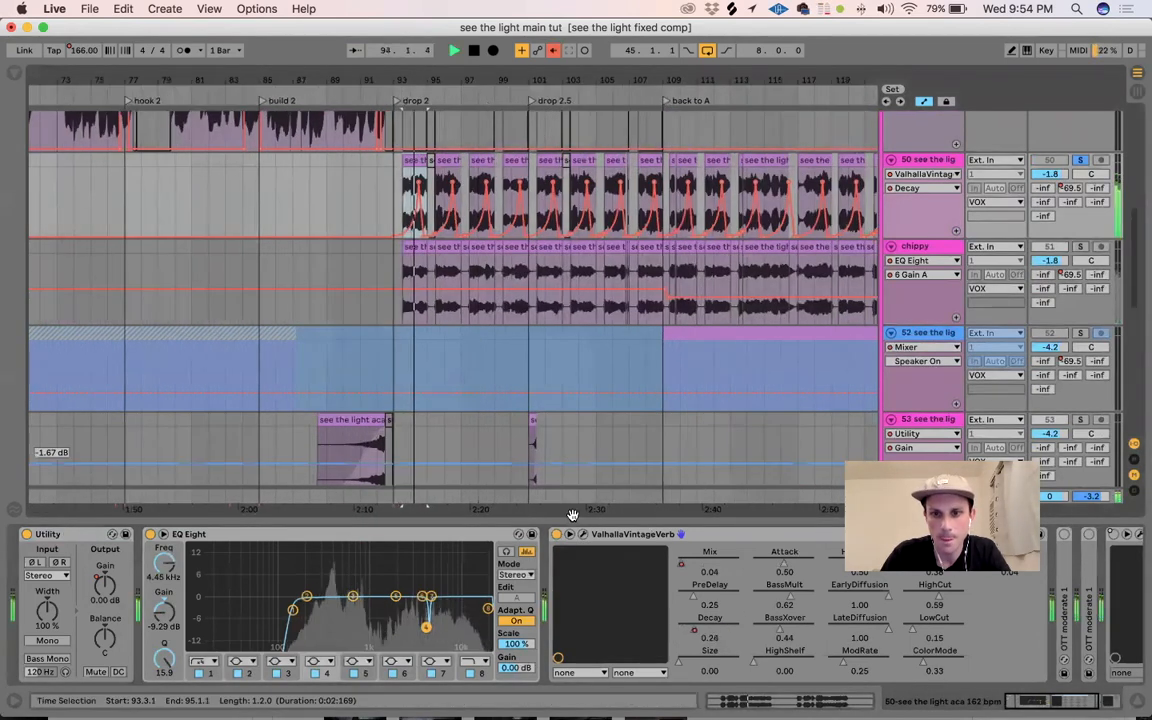
left_click(582, 535)
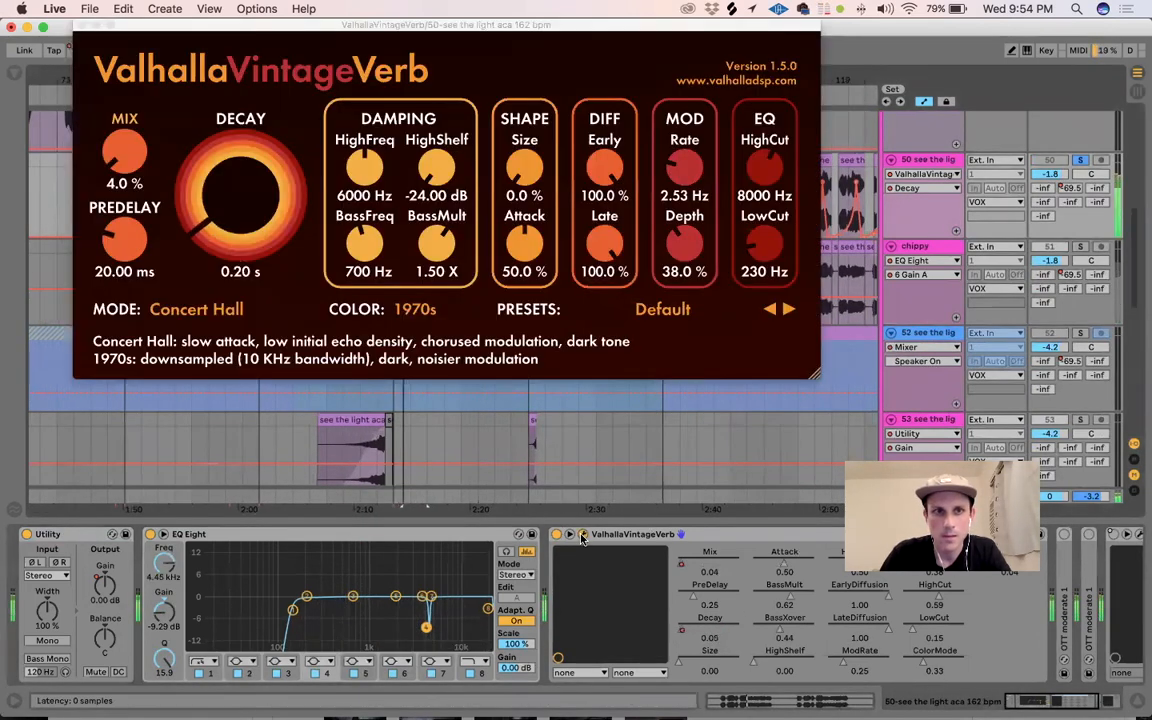
left_click(582, 535)
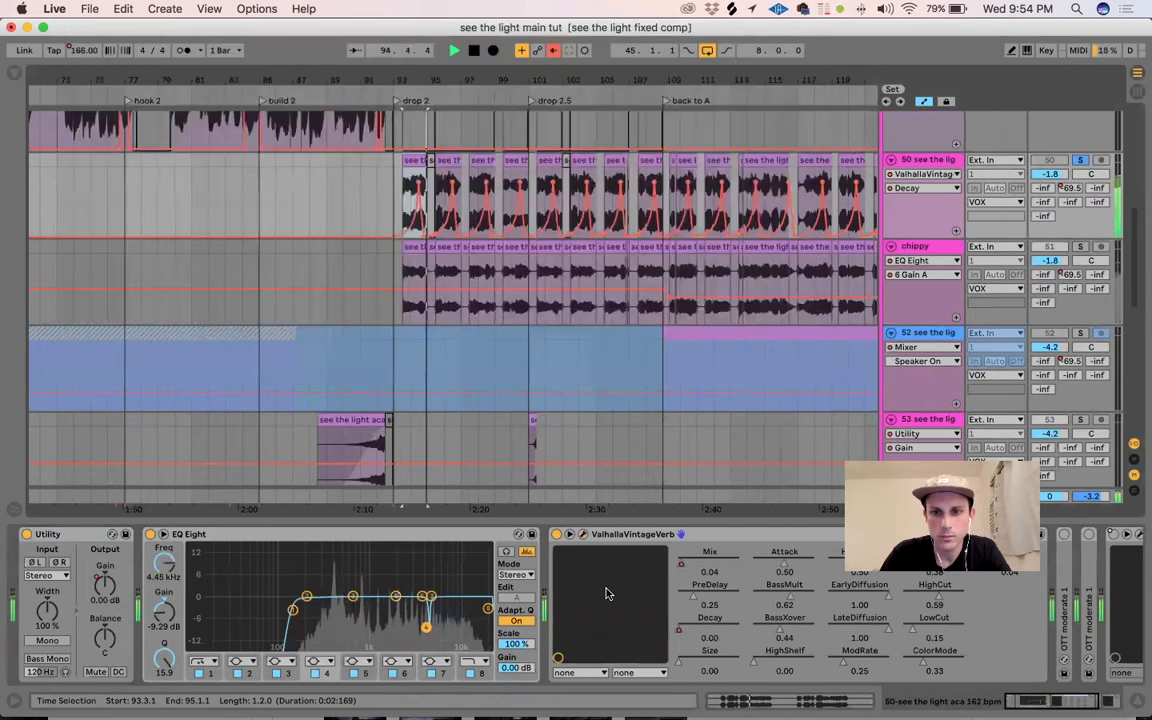
key("space")
double_click(629, 537)
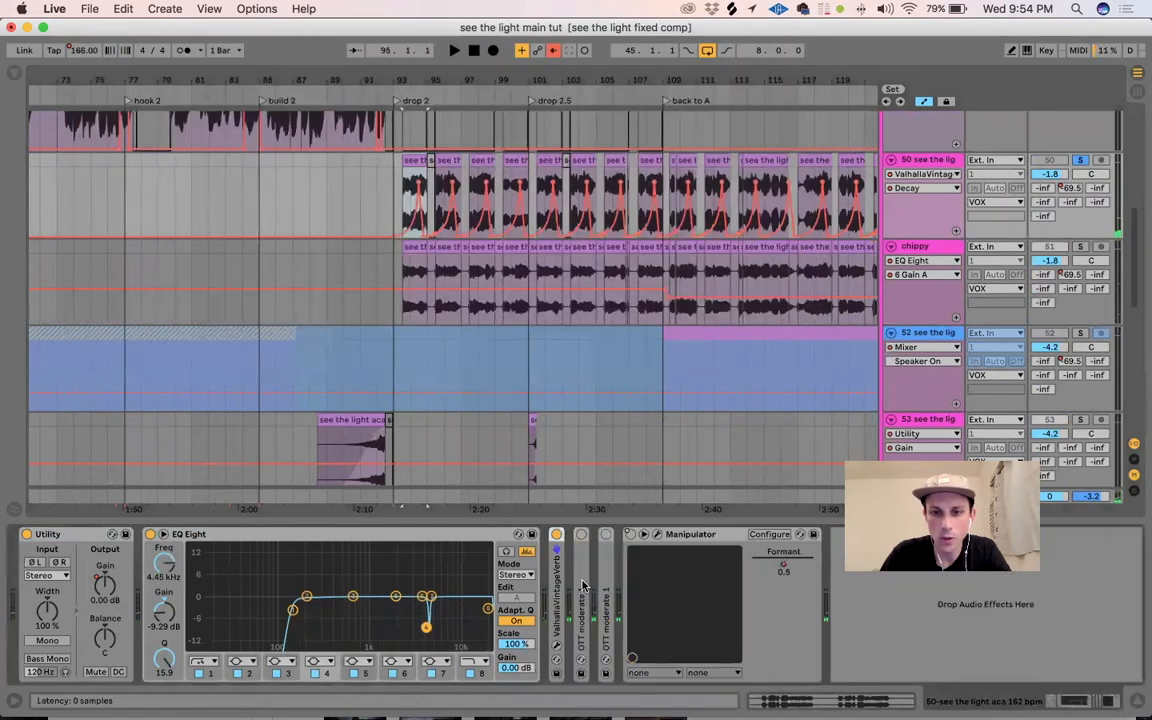
Step: Unfold and enable the first OTT moderate 1 on track 50 and play the drop 2 clip through it
double_click(582, 586)
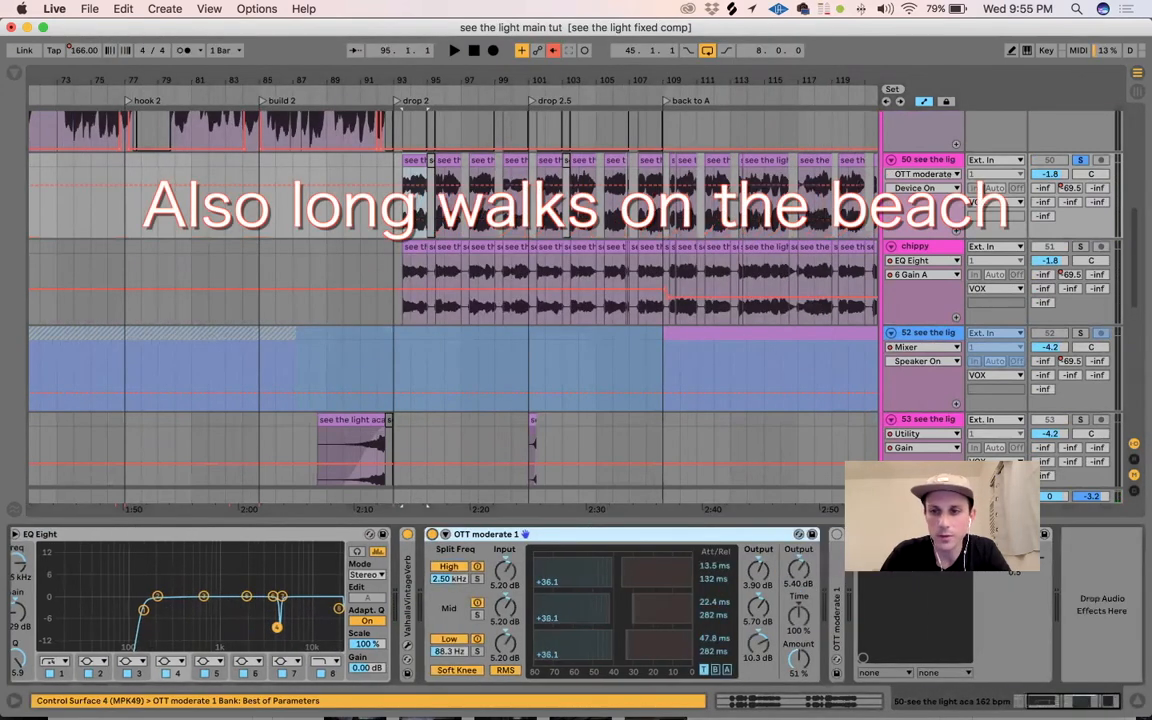
left_click(797, 660)
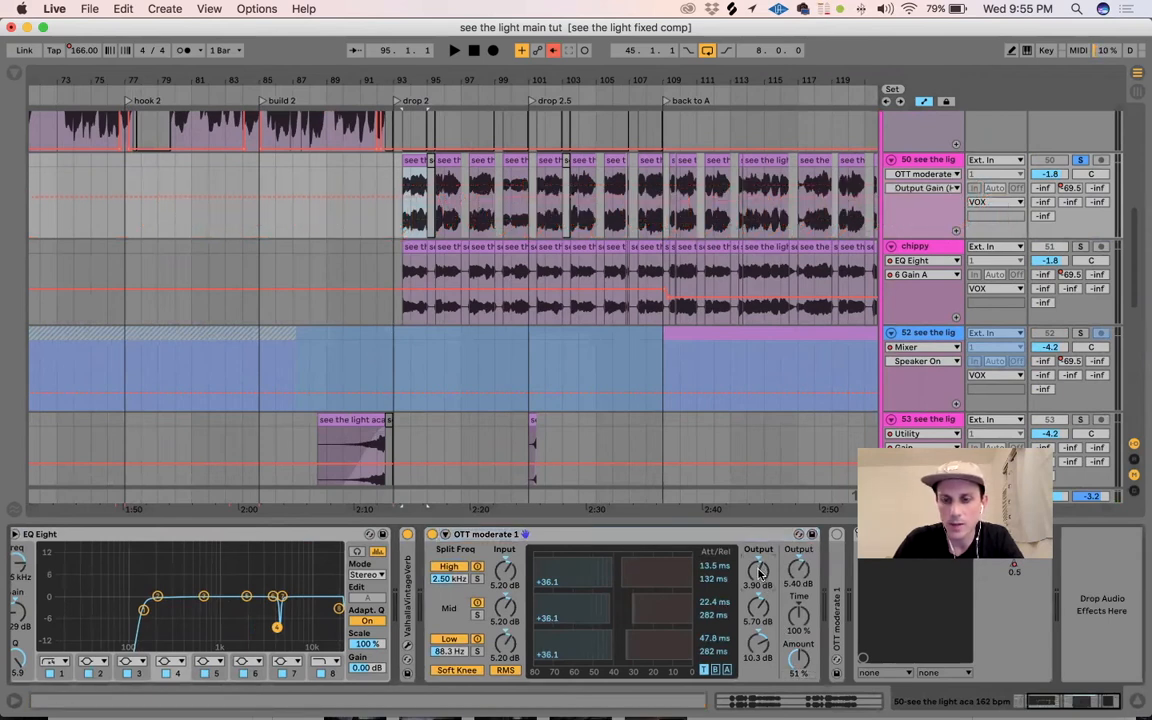
key("space")
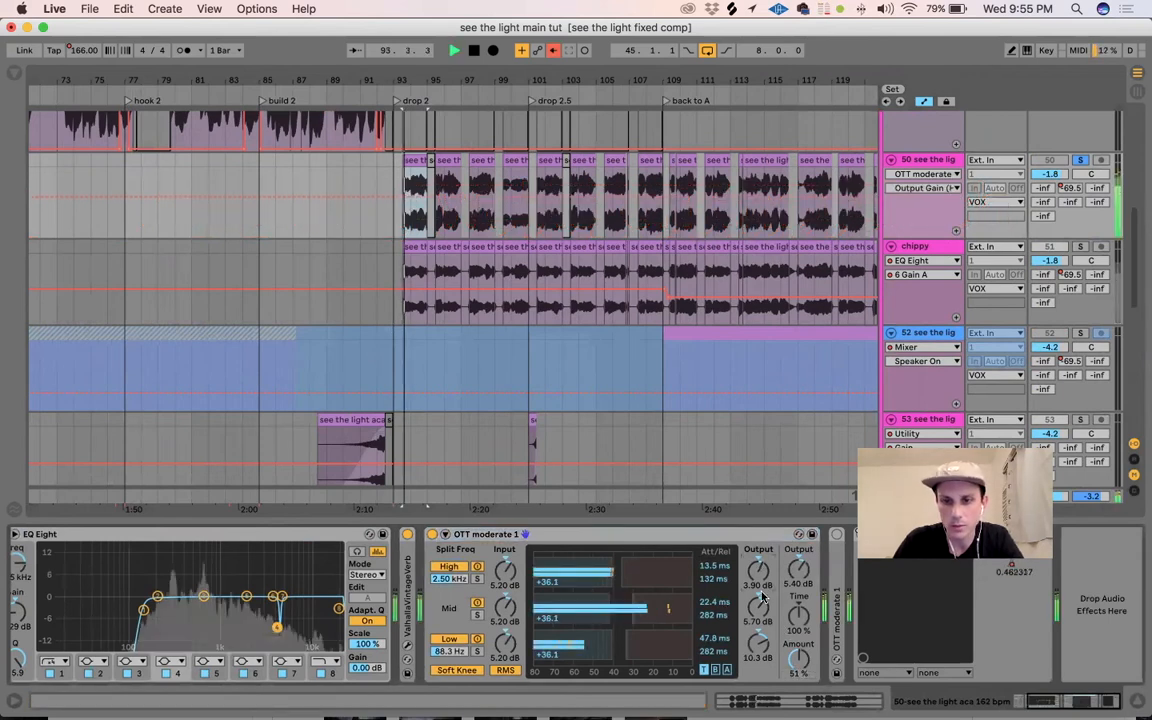
Step: Unfold and enable the second OTT moderate 1, show its Amount automation and play the drop 2 clip again
double_click(834, 563)
key("space")
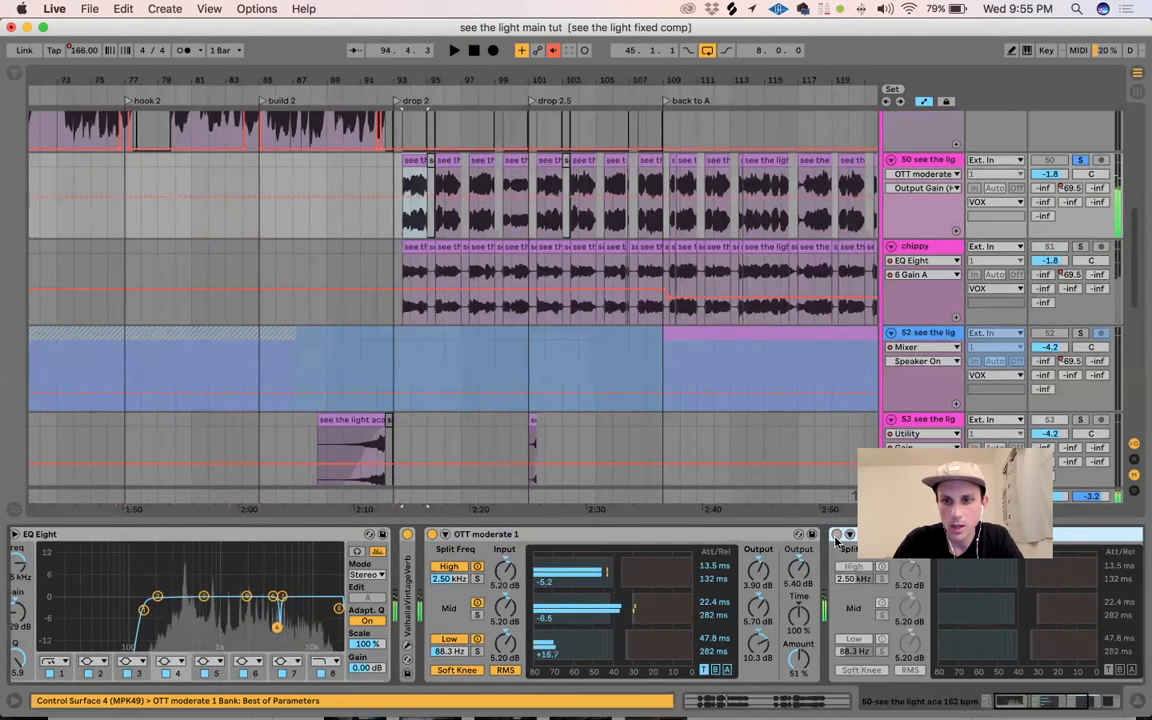
left_click(837, 535)
scroll(830, 620, "right", 4)
key("space")
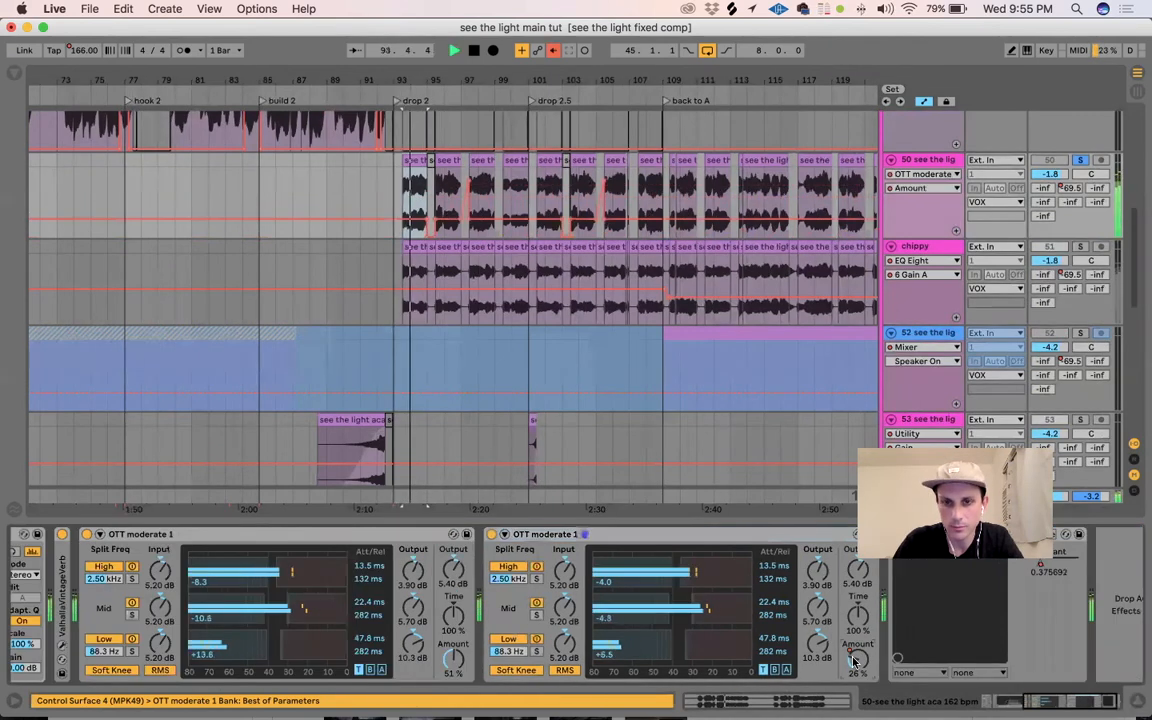
key("space")
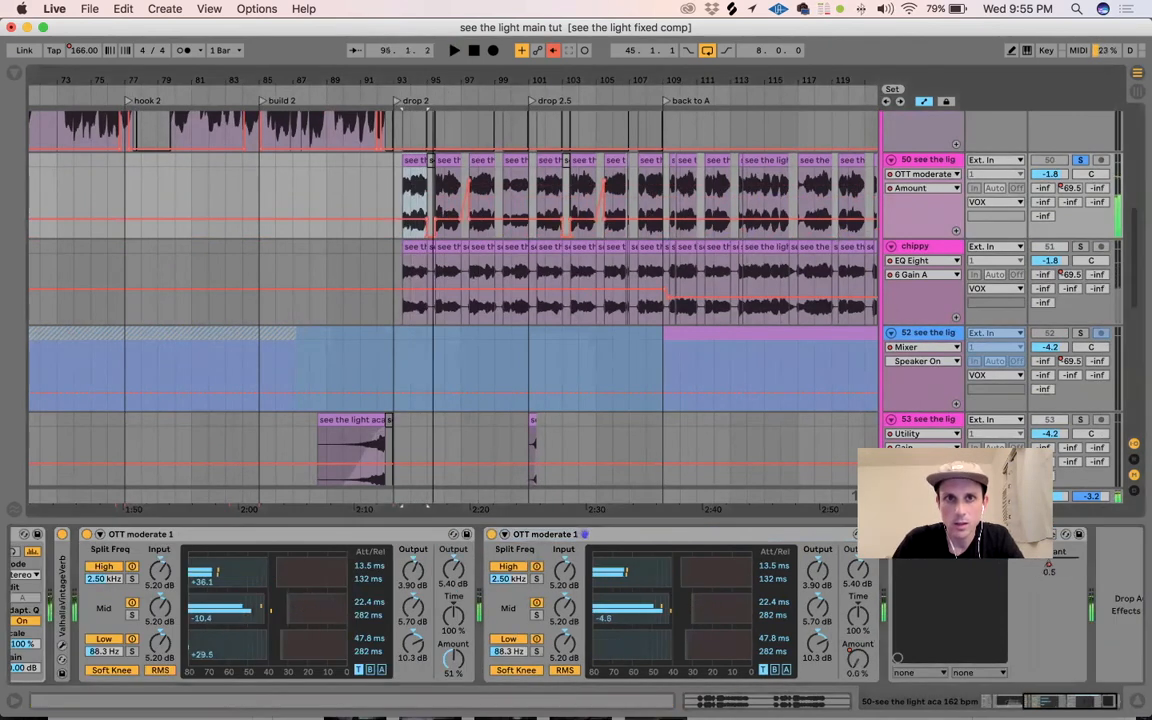
Step: Play track 50 from 96.1.1, zoomed in on drop 2, to hear the second OTT's Amount automation ramp
left_click_drag(449, 81, 452, 103)
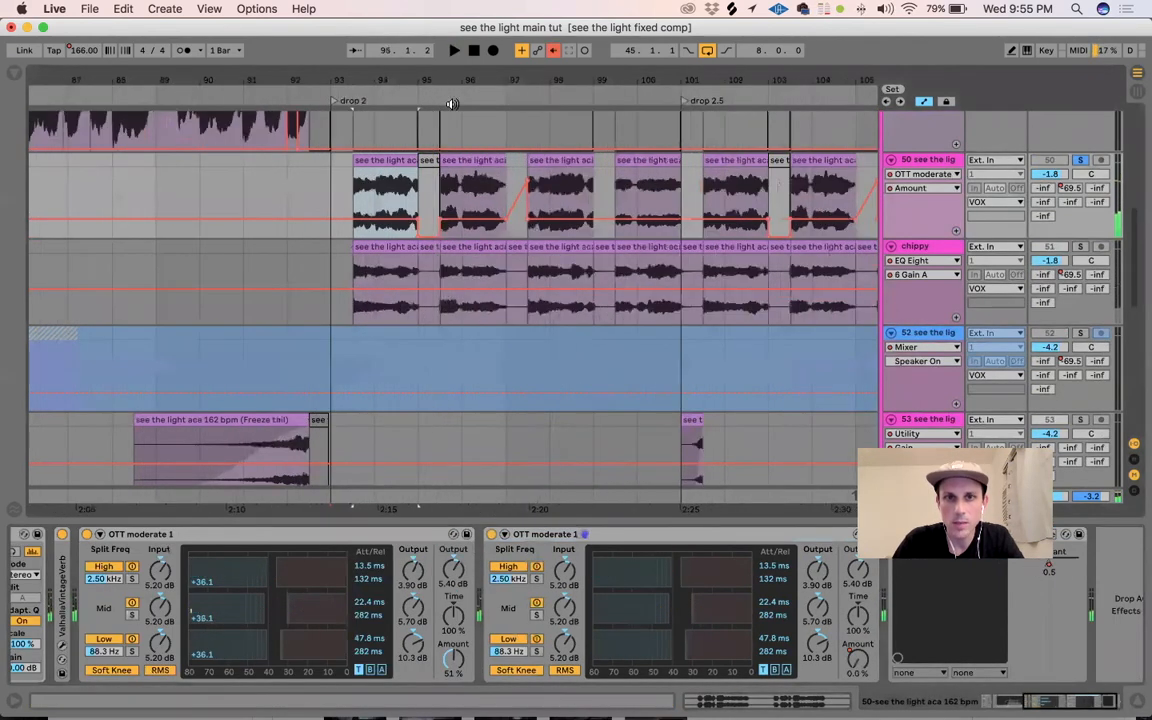
left_click(506, 184)
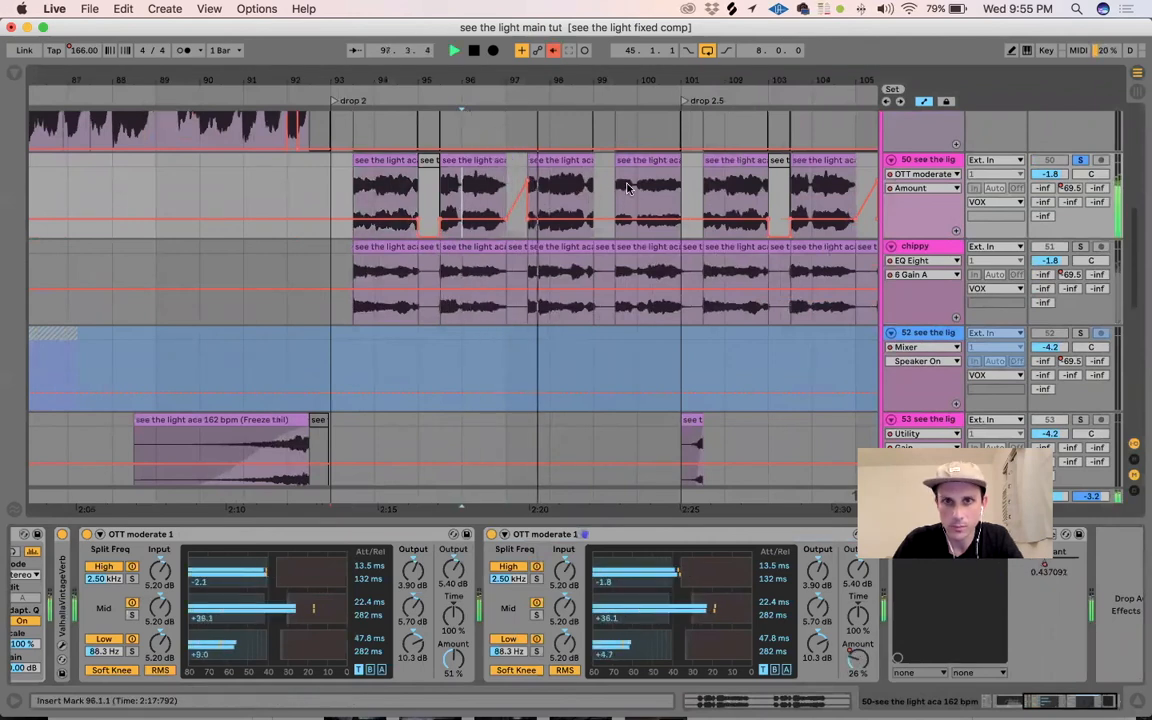
left_click(835, 196)
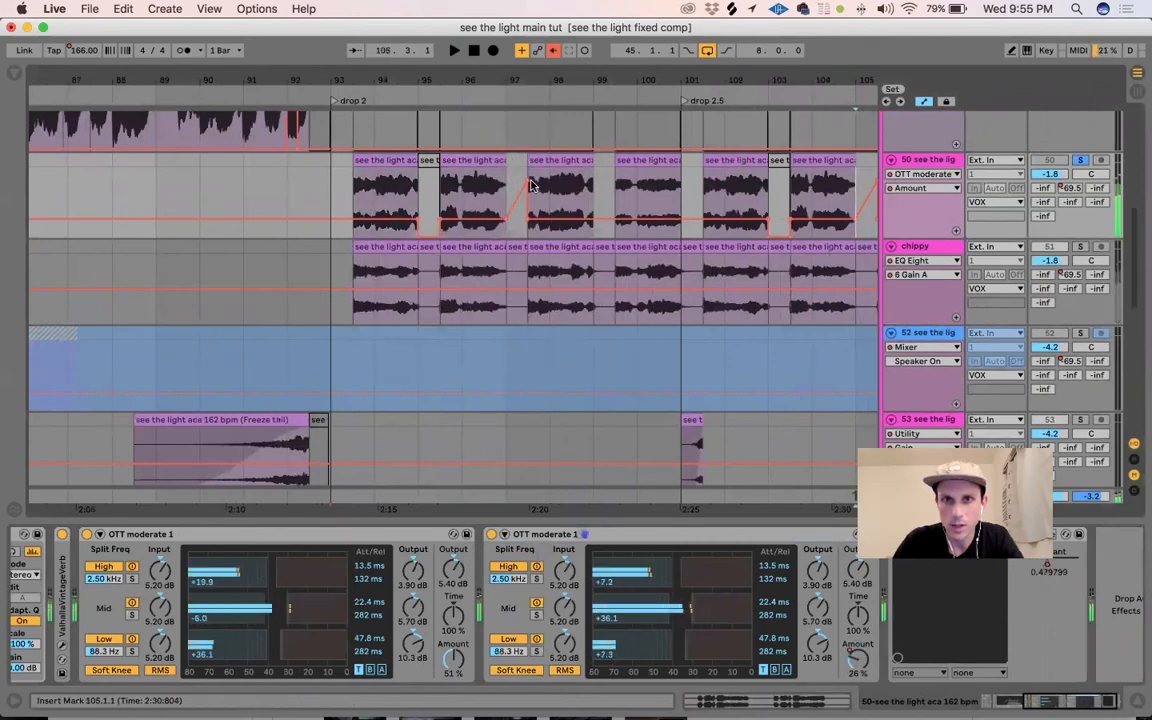
left_click(462, 188)
key("space")
key("space")
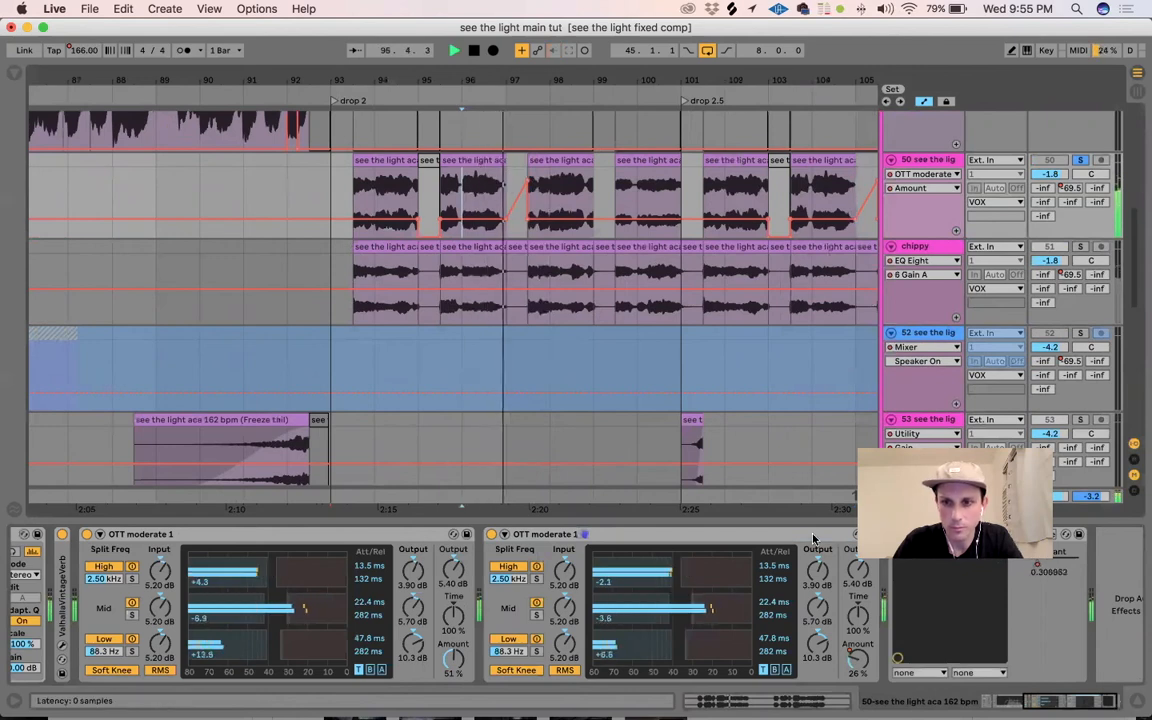
Step: Audition the drop 2 vocal on track 50 with the second OTT's Amount raised to 100%, and fold that OTT
key("space")
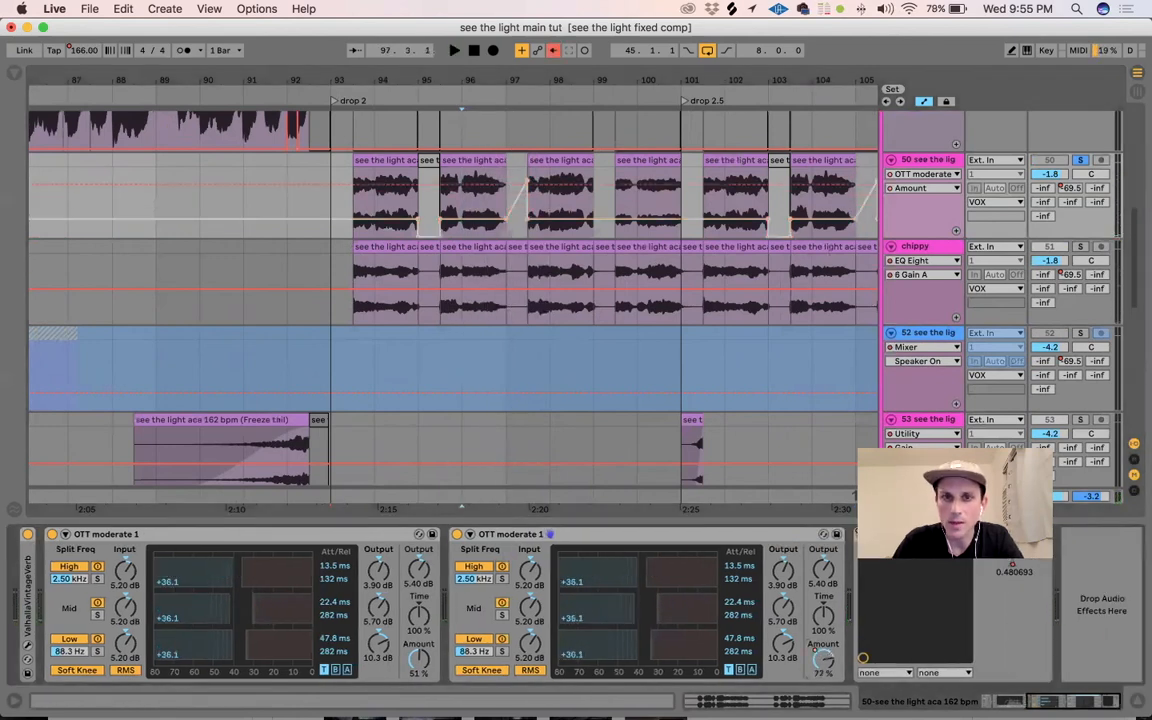
key("space")
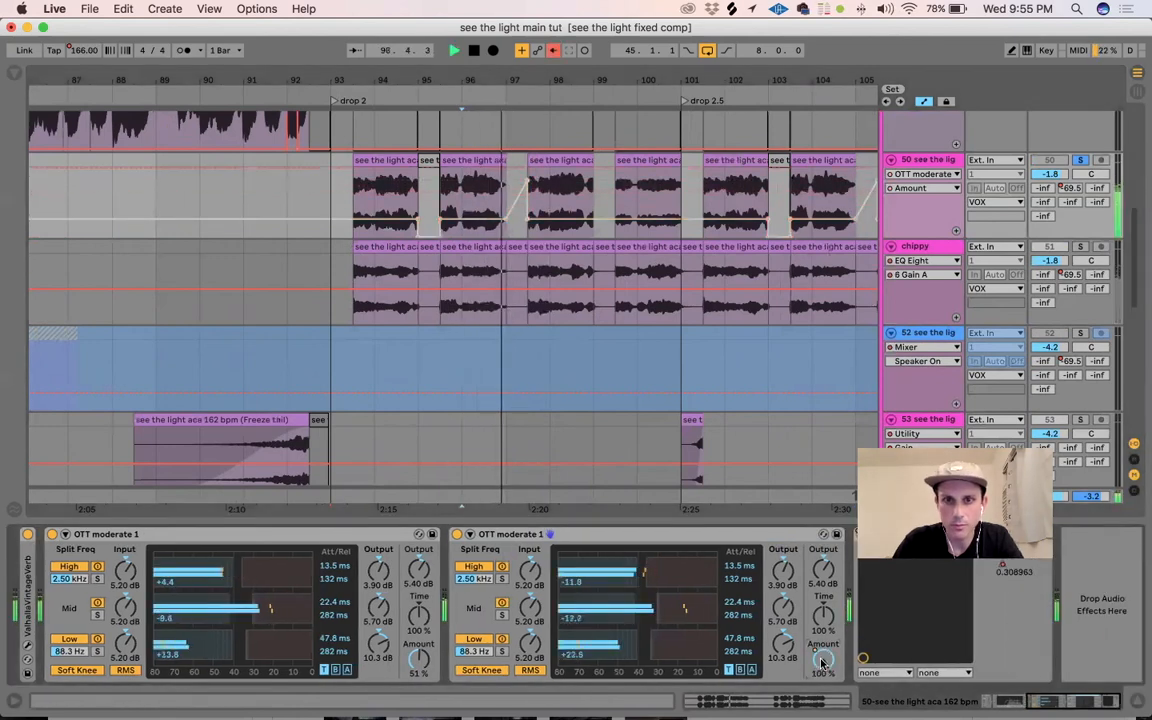
key("space")
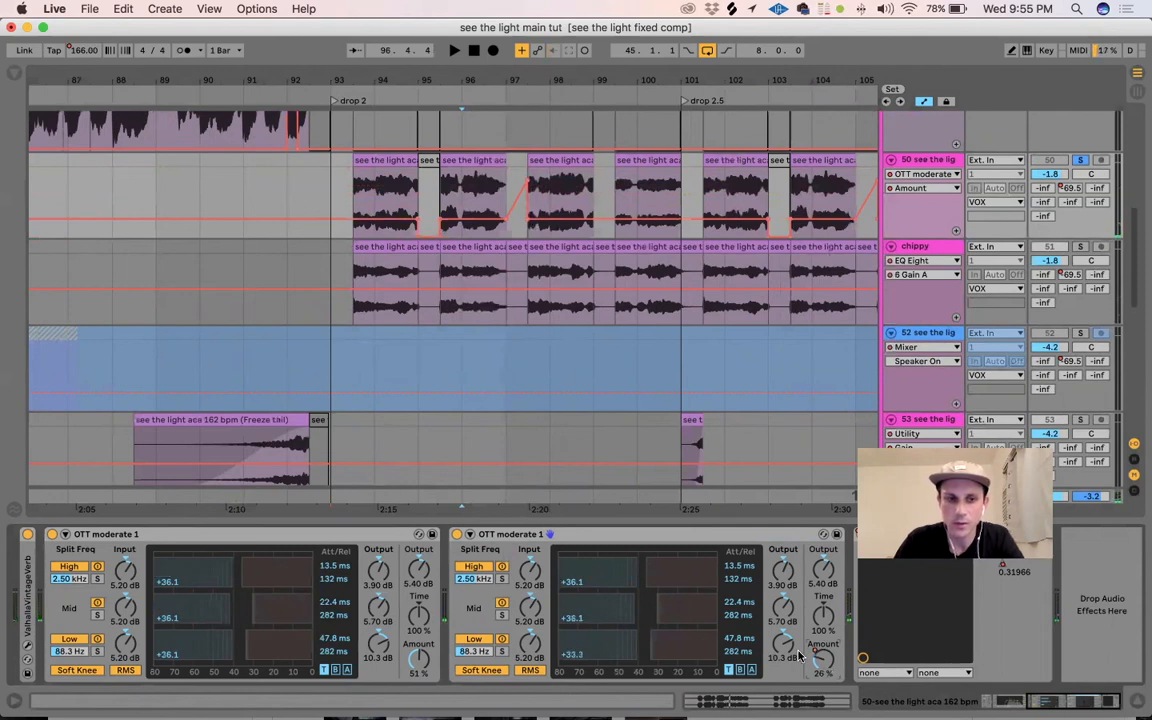
double_click(704, 539)
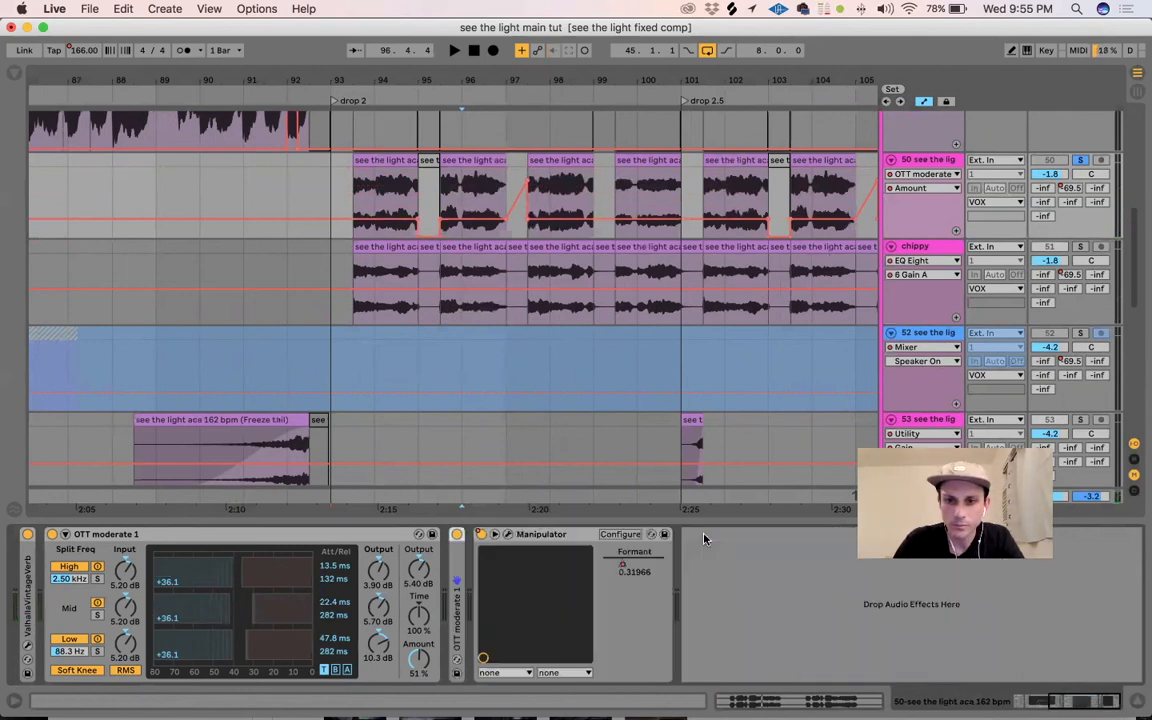
Step: Show the Manipulator's Formant automation on track 50 and play the first drop 2 clip through it
left_click(622, 568)
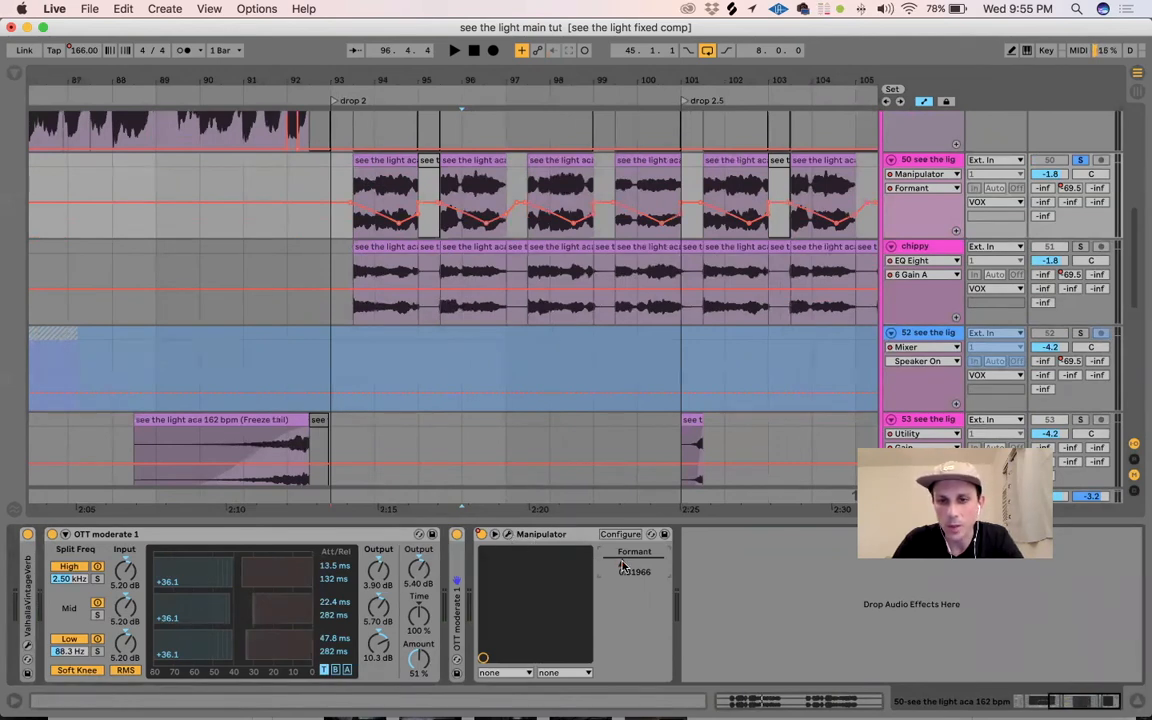
left_click(387, 162)
key("space")
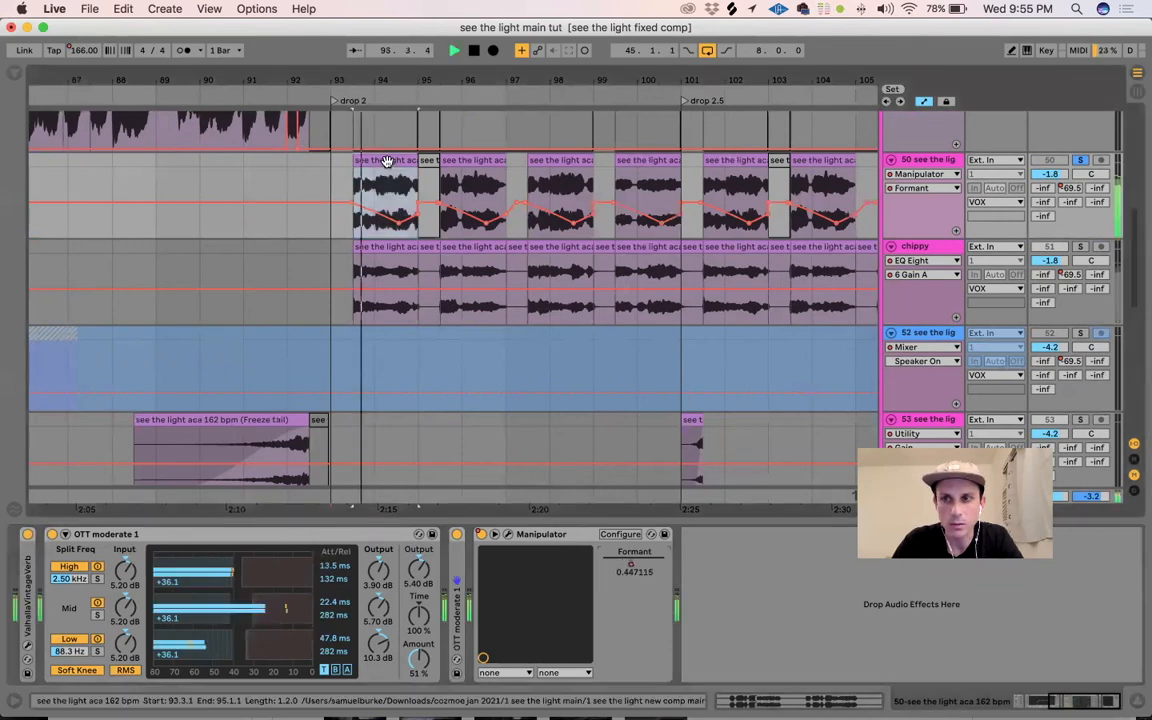
Step: Try raising the lowest Formant automation point in the first drop 2 clip during playback, and undo the change
left_click_drag(399, 223, 397, 178)
key("space")
key("super+z")
Step: Play the freeze-tail riser clip leading into drop 2 on soloed track 53, including its ending from 91.1.1
left_click(1071, 190)
left_click_drag(796, 76, 653, 75)
scroll(882, 207, "down", 1)
scroll(882, 207, "down", 3)
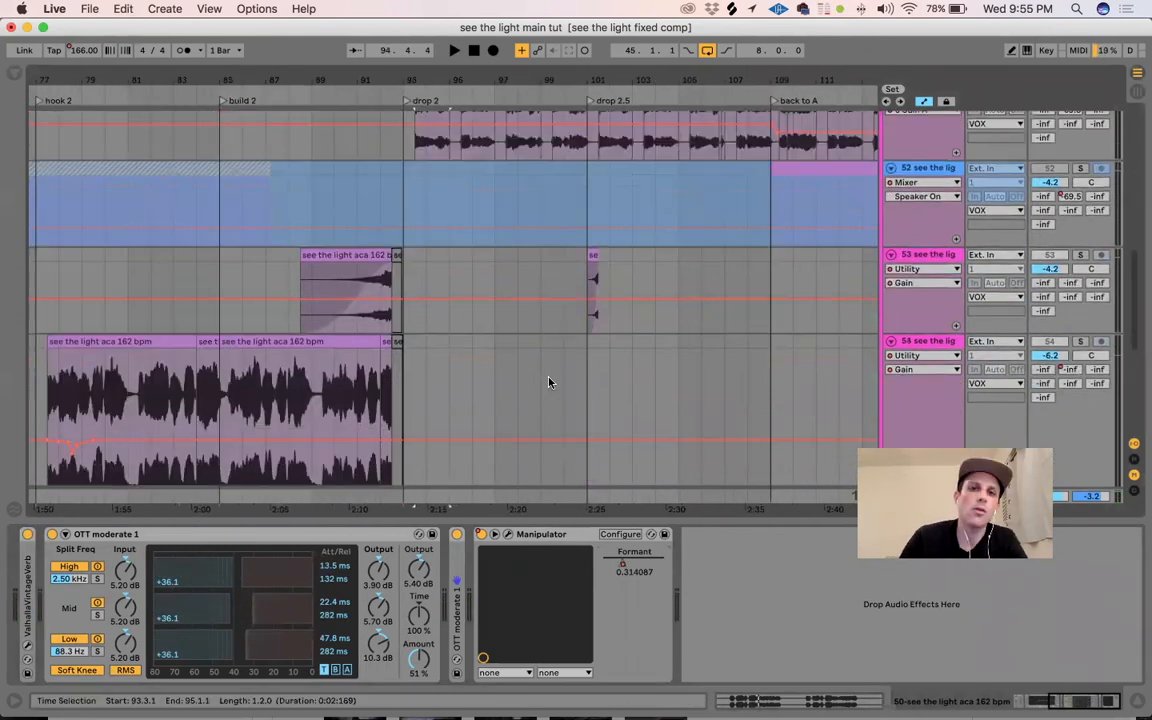
left_click(370, 253)
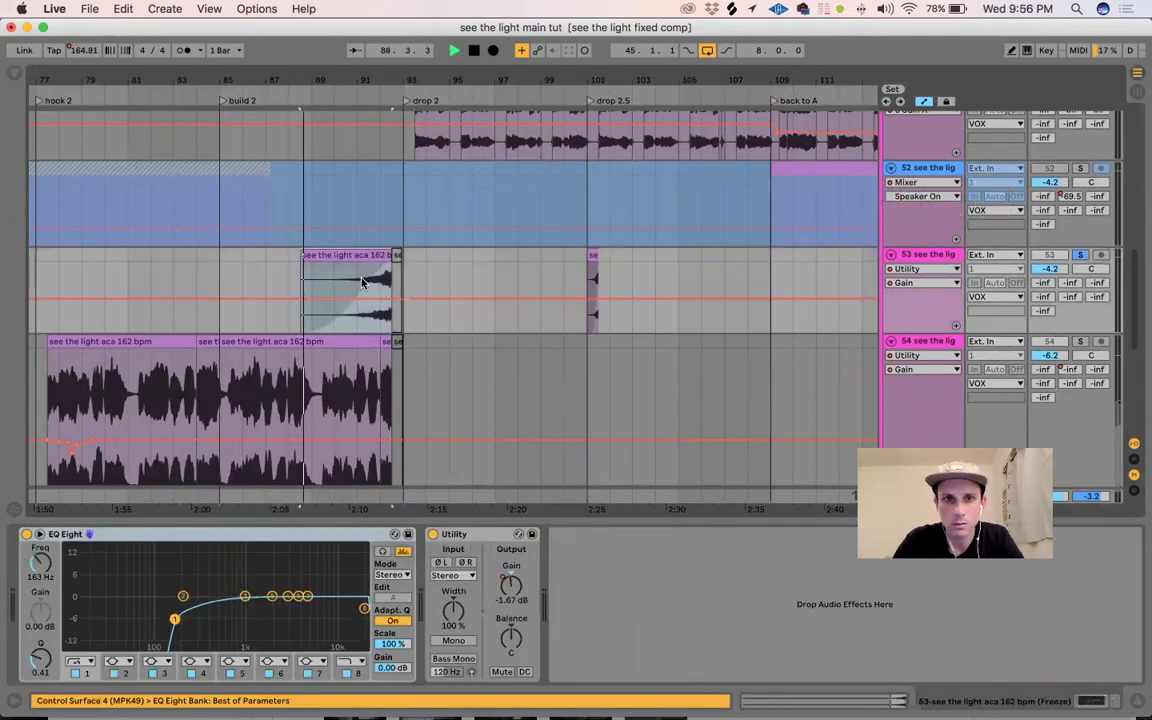
left_click(362, 323)
key("space")
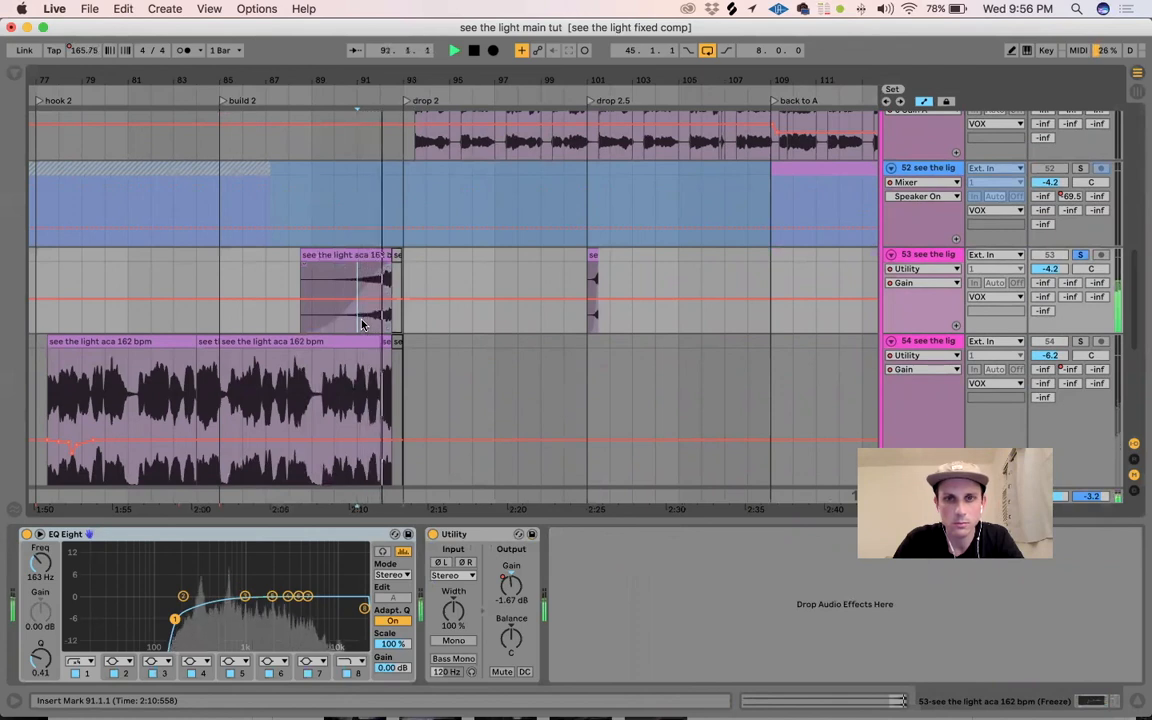
key("space")
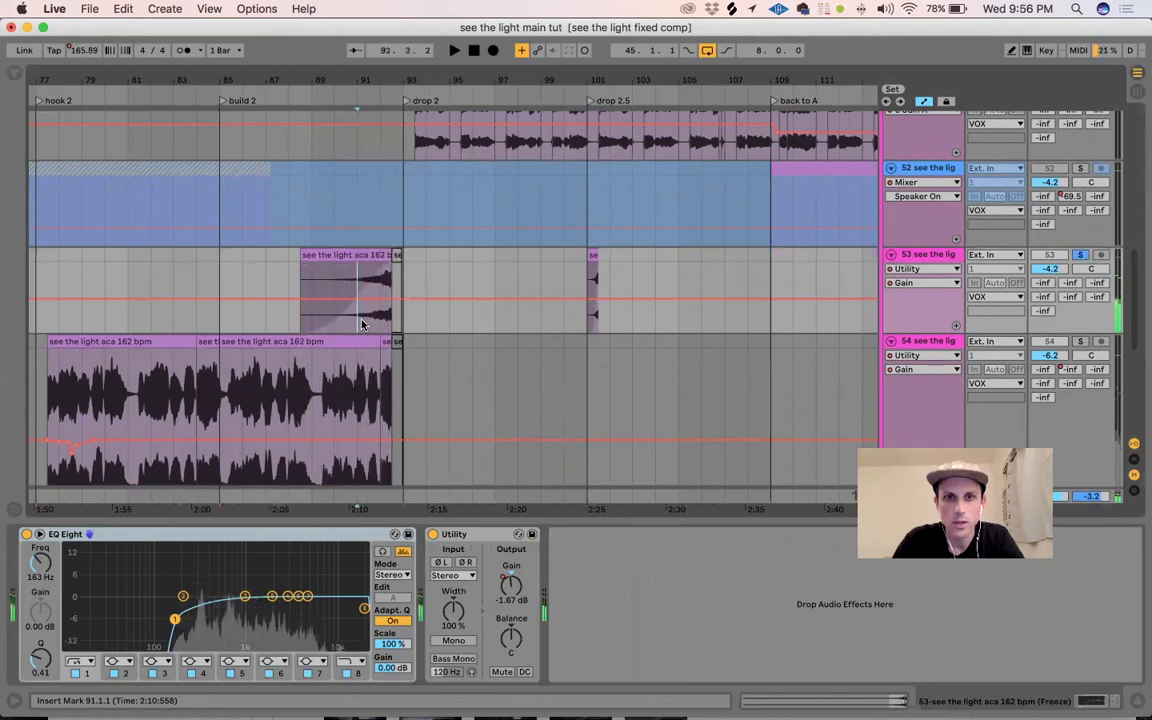
Step: Unfreeze track 52
left_click(935, 170)
scroll(856, 212, "up", 2)
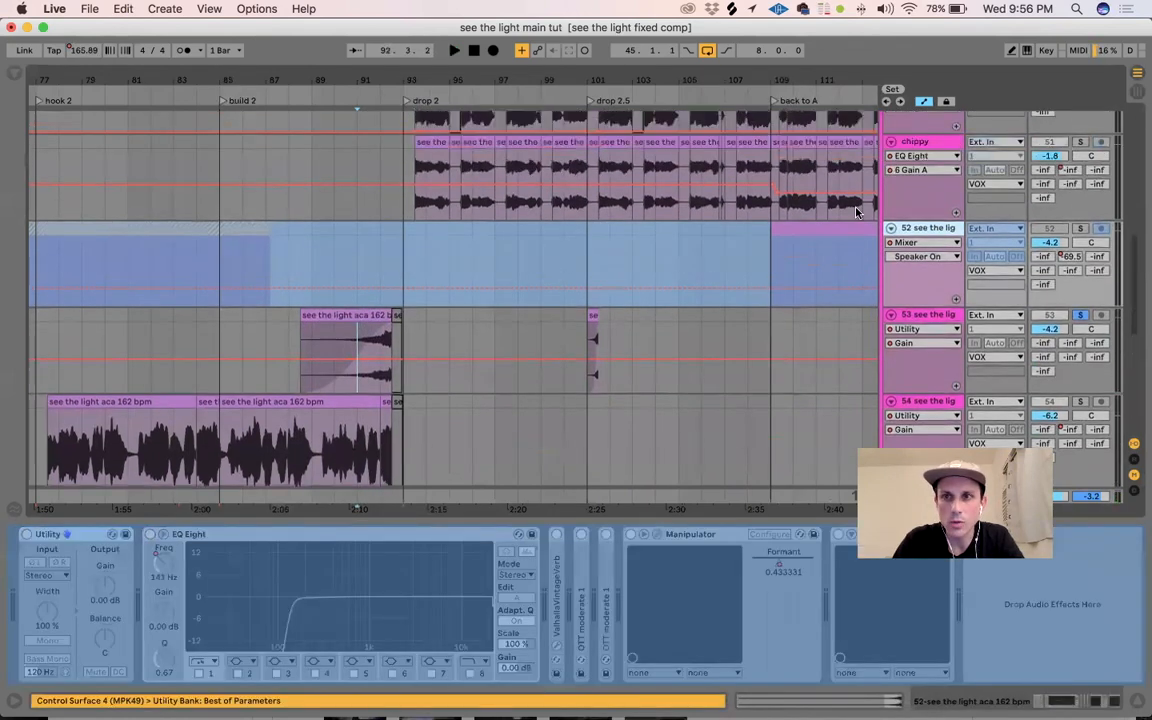
right_click(922, 239)
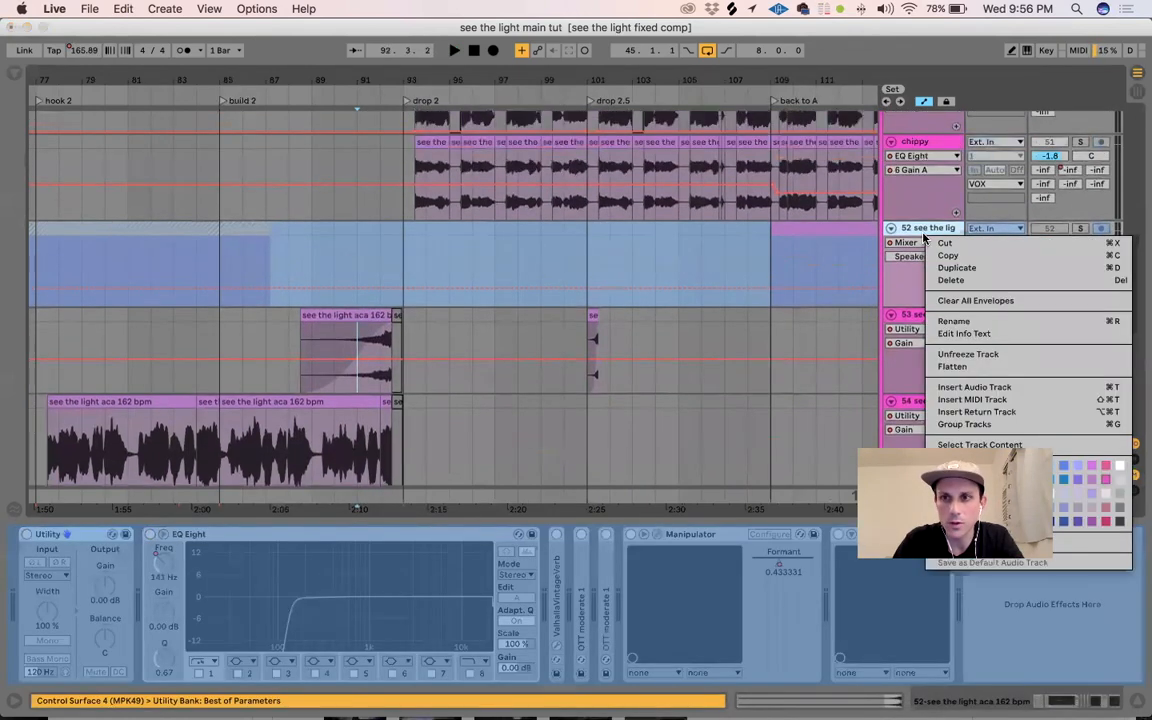
left_click(954, 358)
Step: Copy the first drop 2 clip from the chippy track to track 52 and trim it to end at 94.1.1, two beats long
left_click(432, 142)
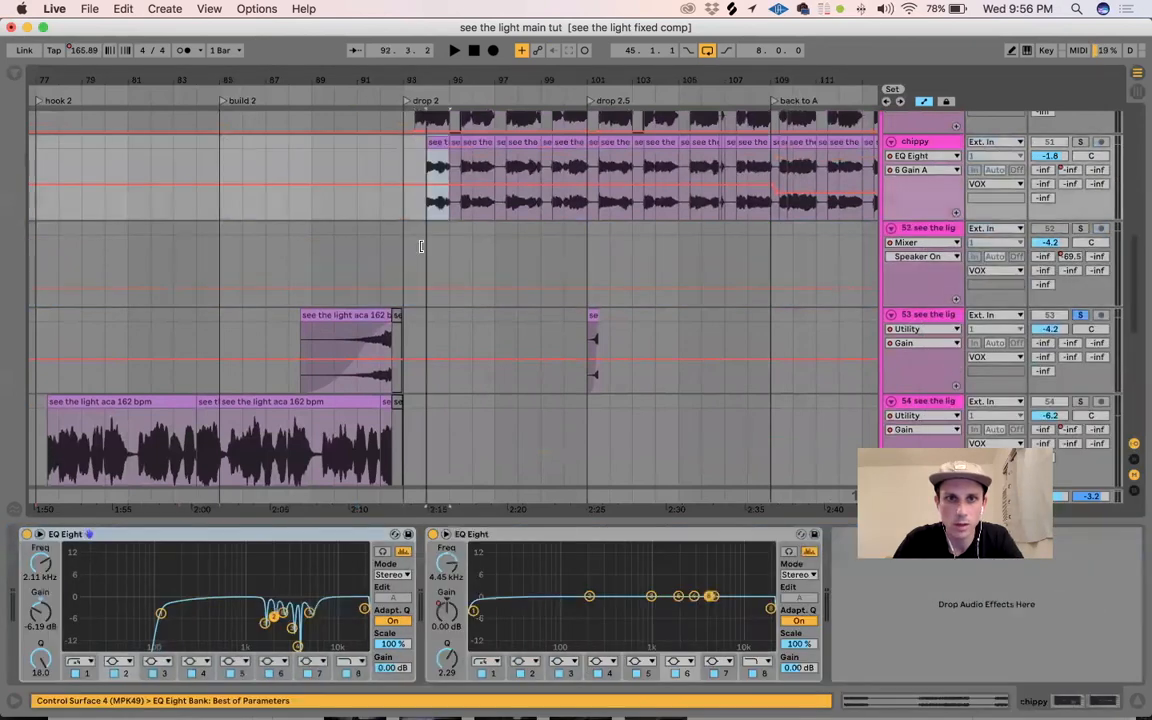
left_click_drag(432, 142, 436, 228)
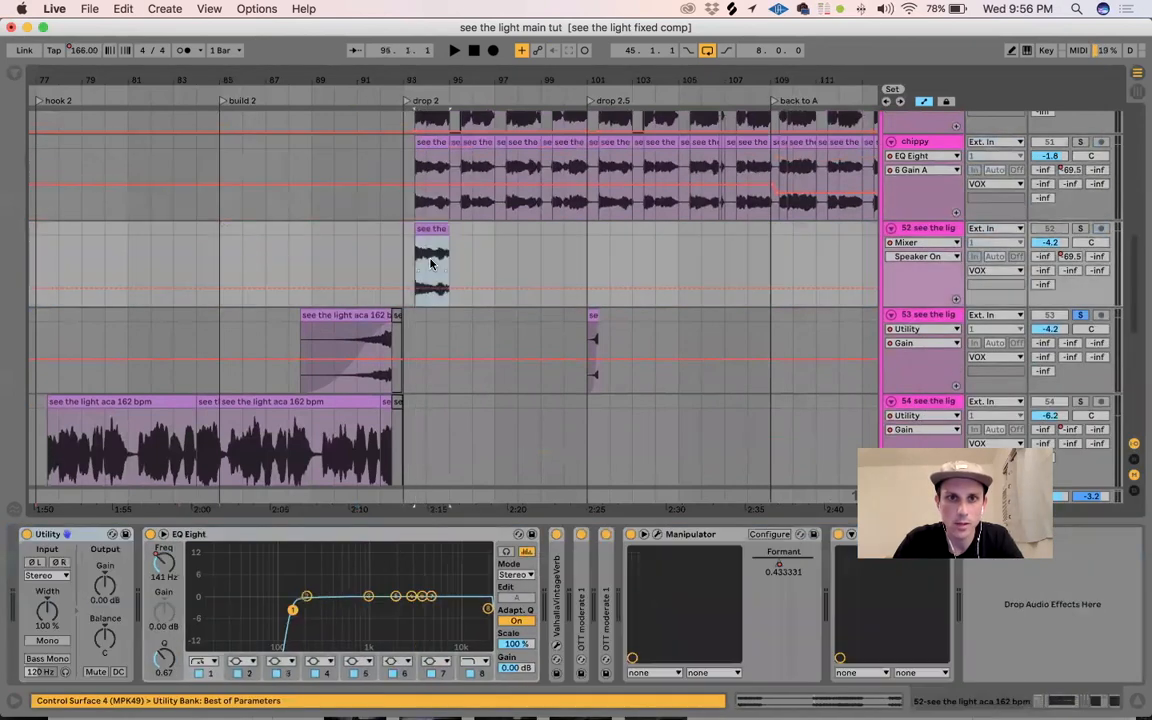
key("Delete")
left_click(421, 229)
Step: Solo track 52 and play the two-beat vocal clip through its device chain
left_click(1080, 229)
key("space")
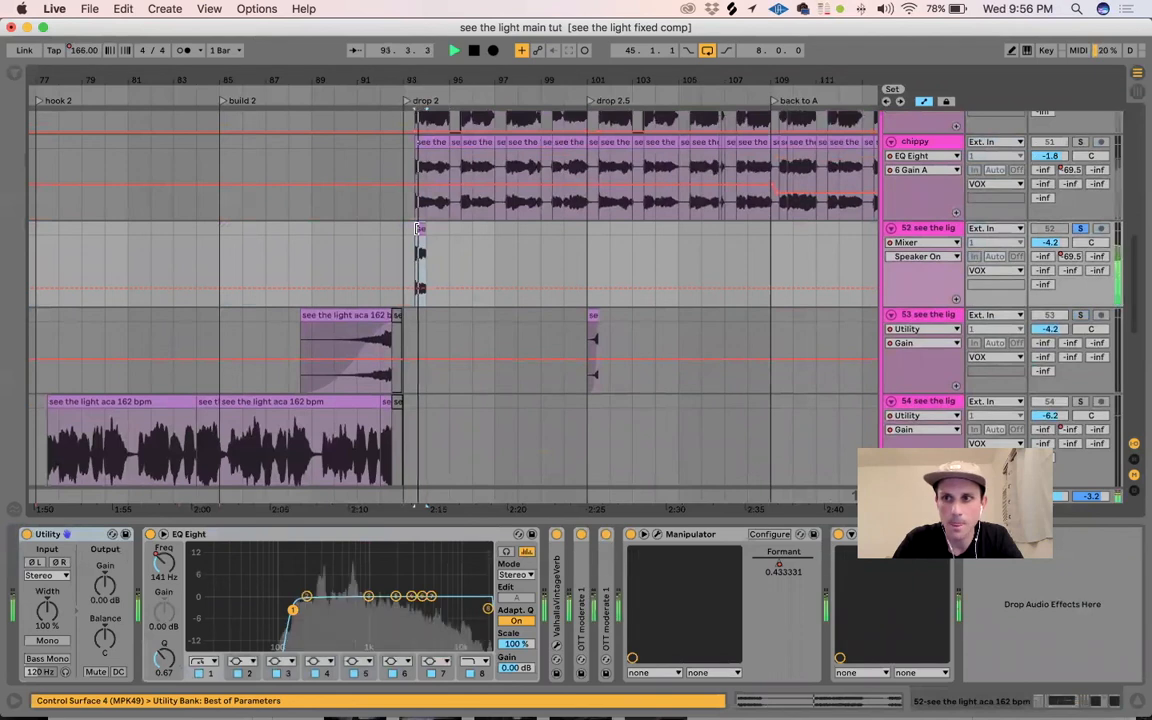
key("space")
Step: Fold the Manipulator on track 52, bypass the Eos reverb and play the clip without it
left_click(933, 229)
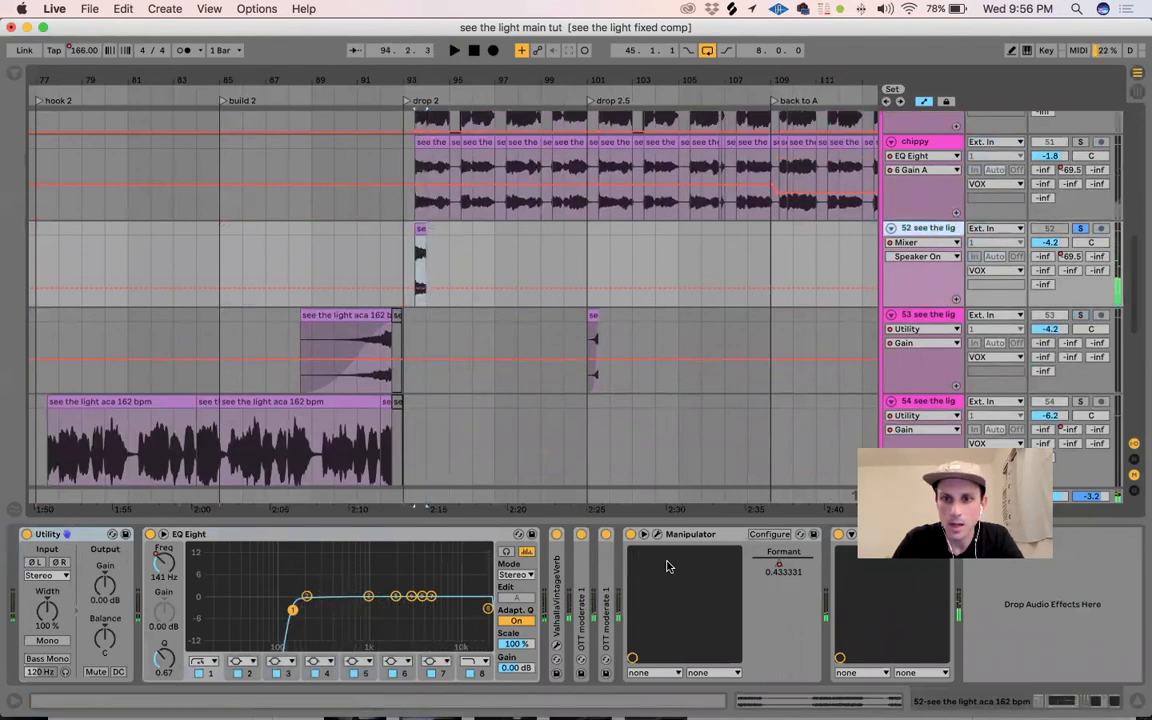
double_click(684, 535)
left_click(665, 540)
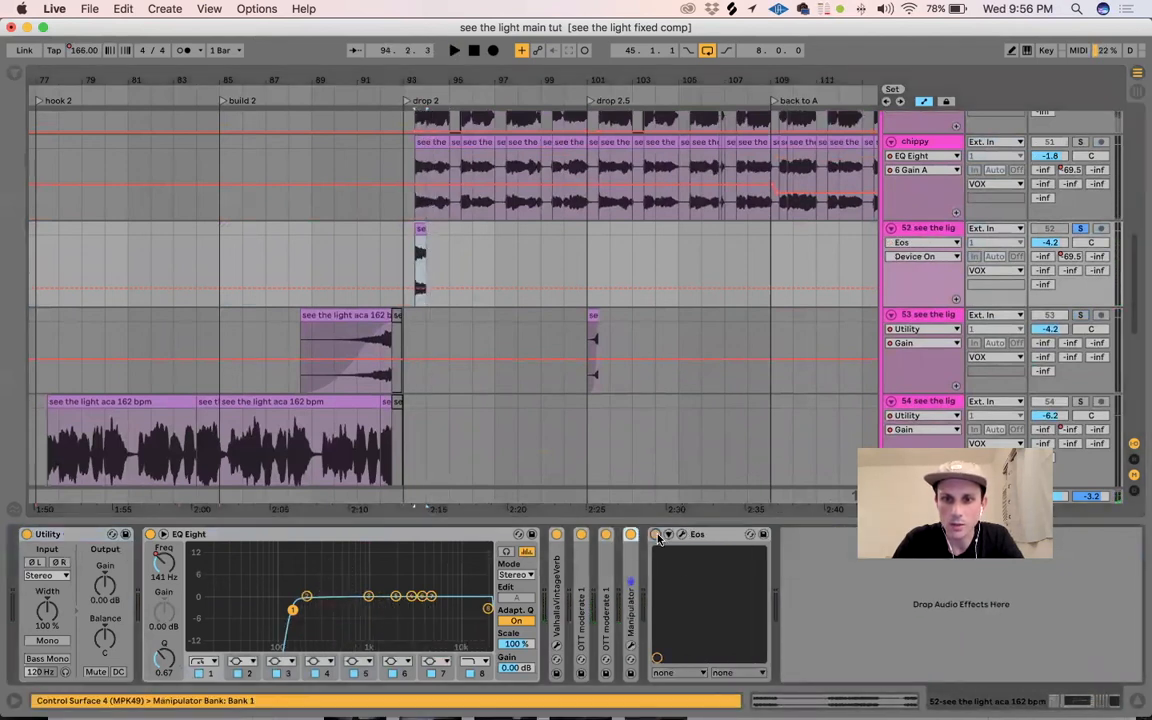
key("space")
Step: Shorten the track 52 clip to one beat and play it with the Eos reverb switched on
left_click_drag(409, 73, 437, 134)
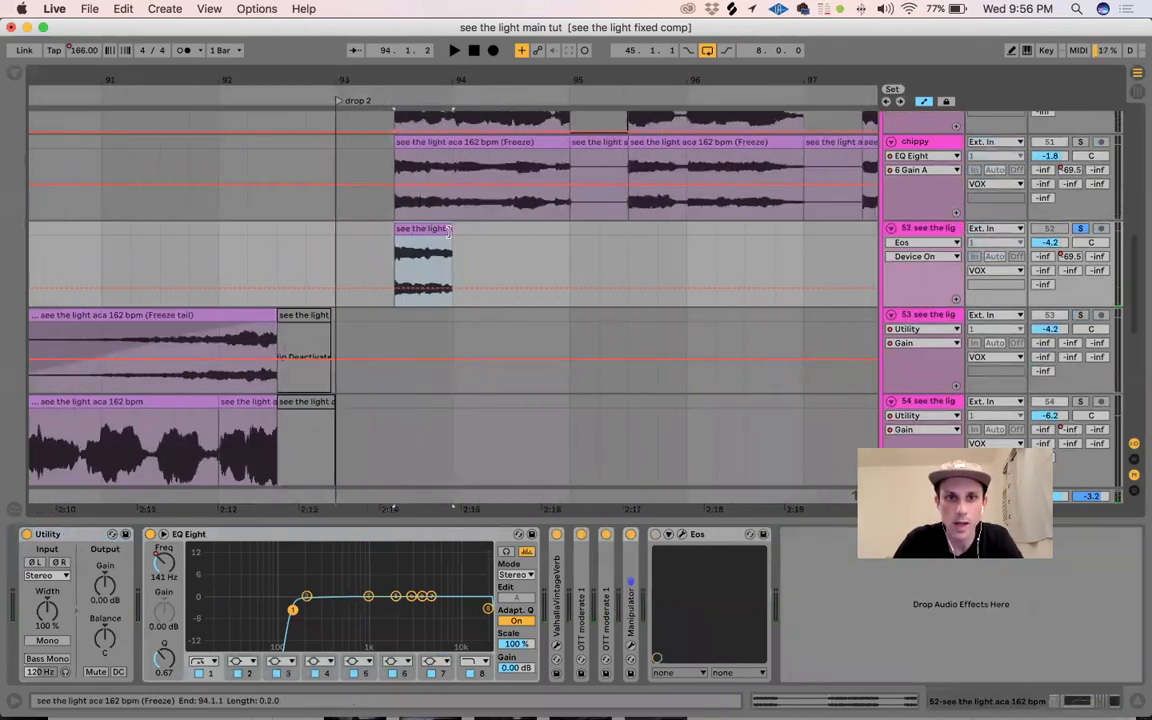
left_click_drag(449, 230, 424, 240)
key("space")
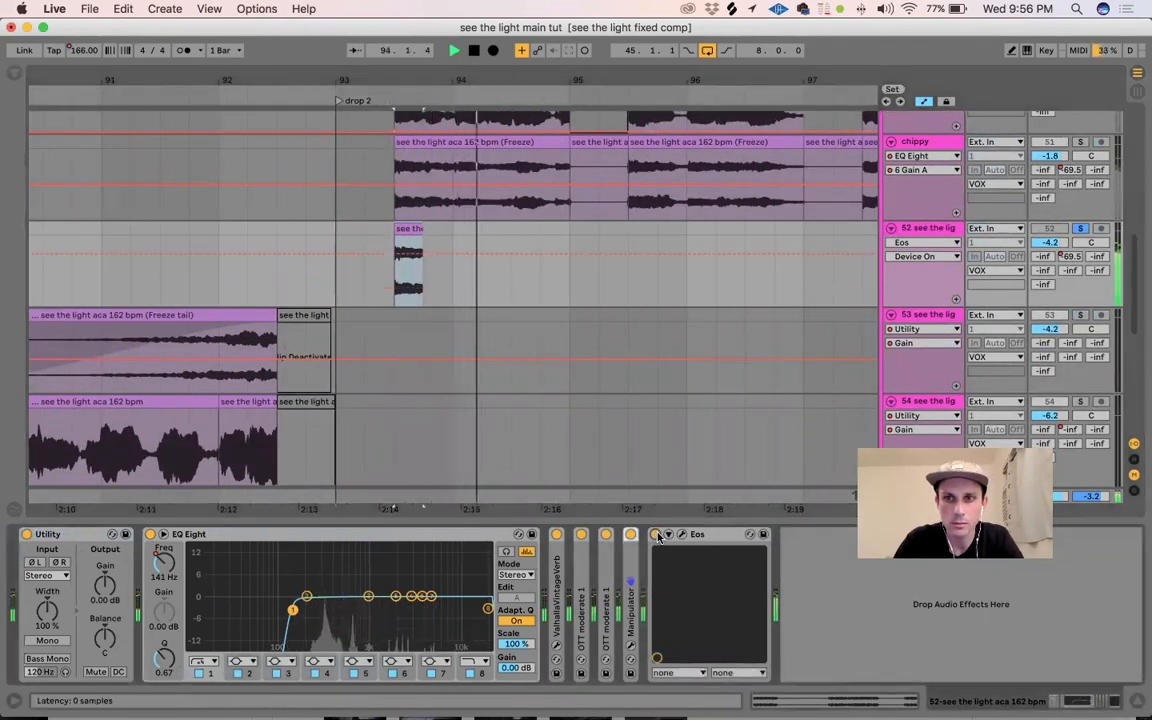
key("space")
Step: Freeze track 52 with the one-beat clip and its reverb tail
left_click(927, 233)
right_click(927, 233)
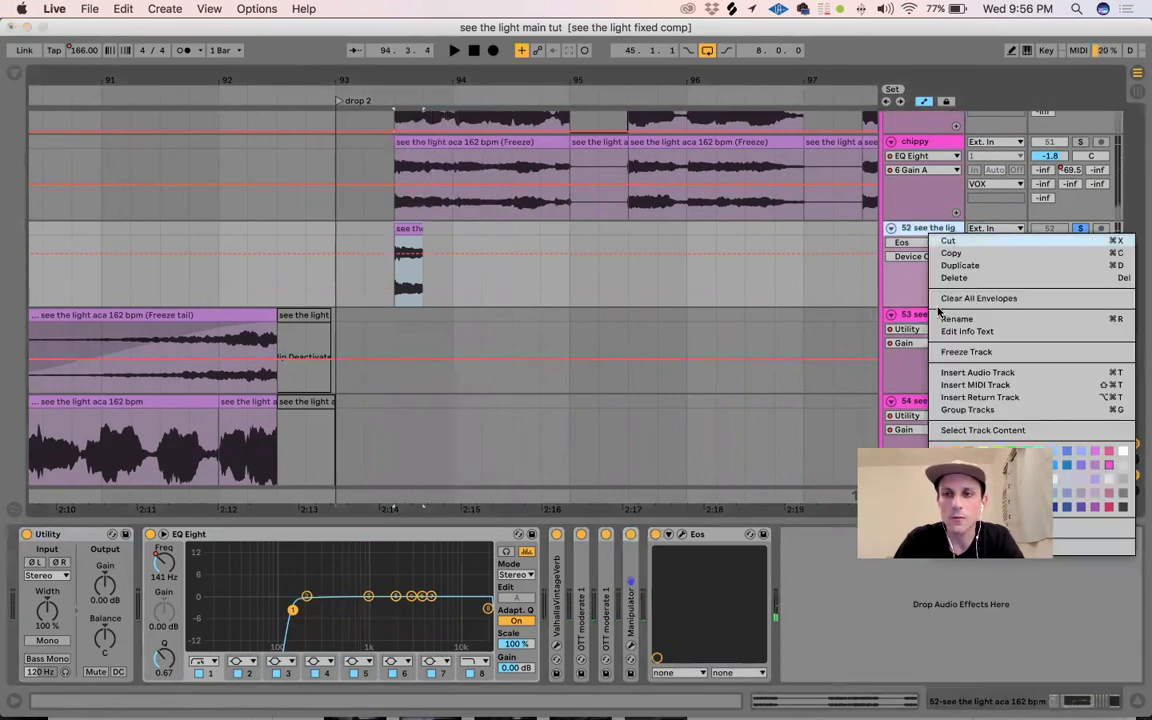
left_click(952, 354)
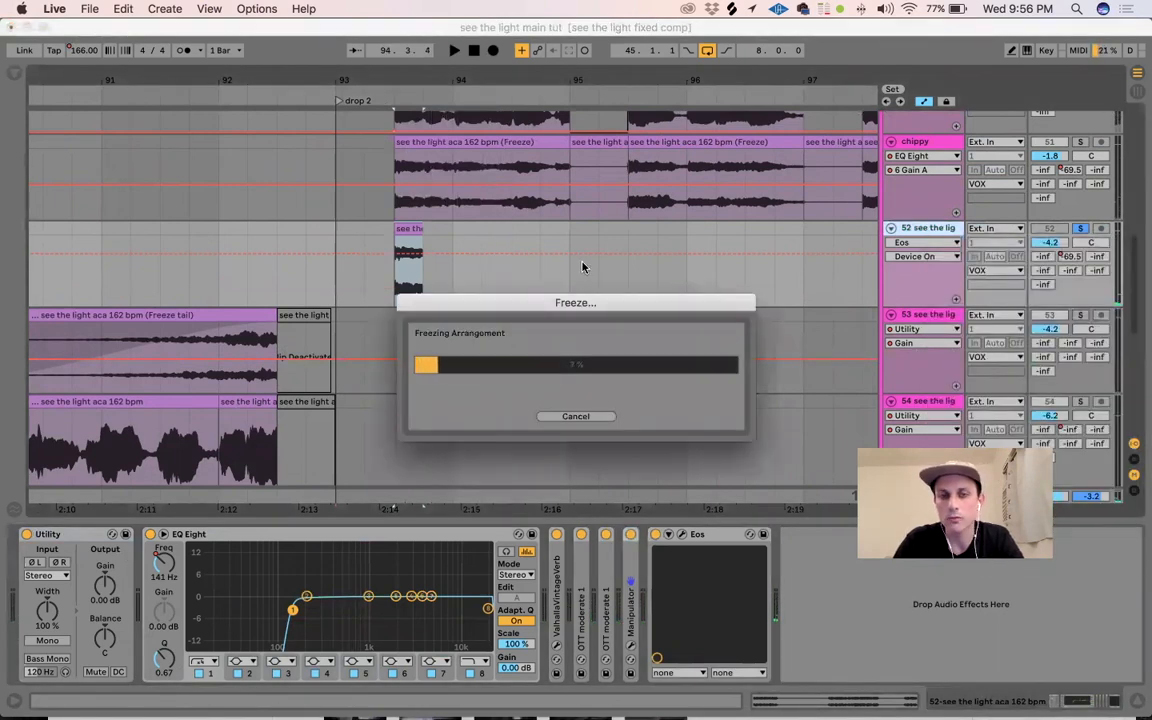